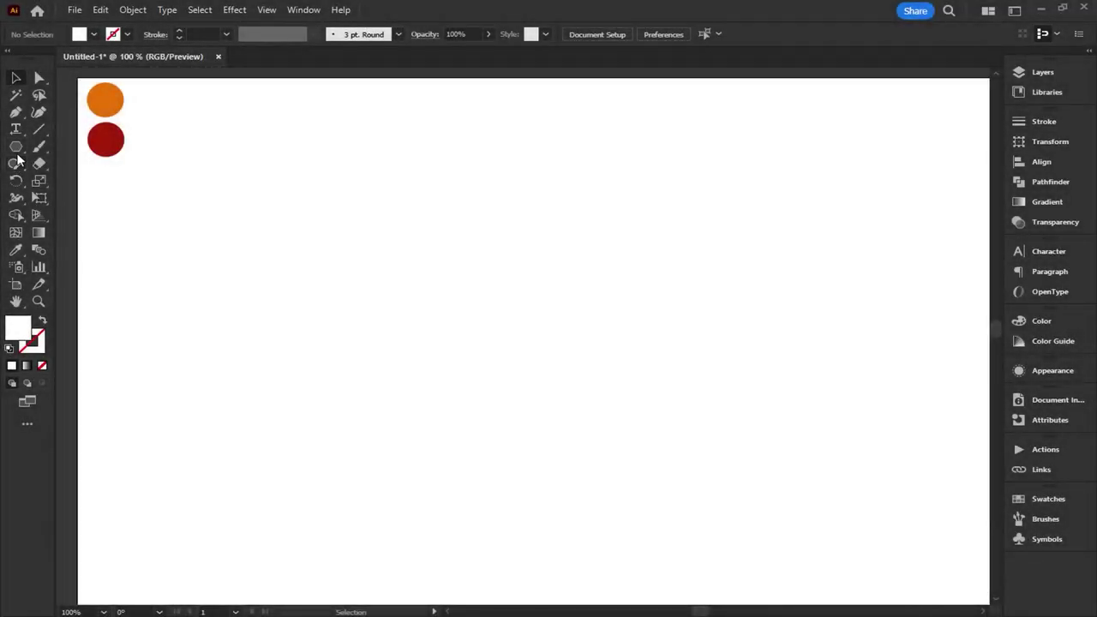
Step: Draw an 8-sided polygon on the canvas and scale it up large
left_click(16, 145)
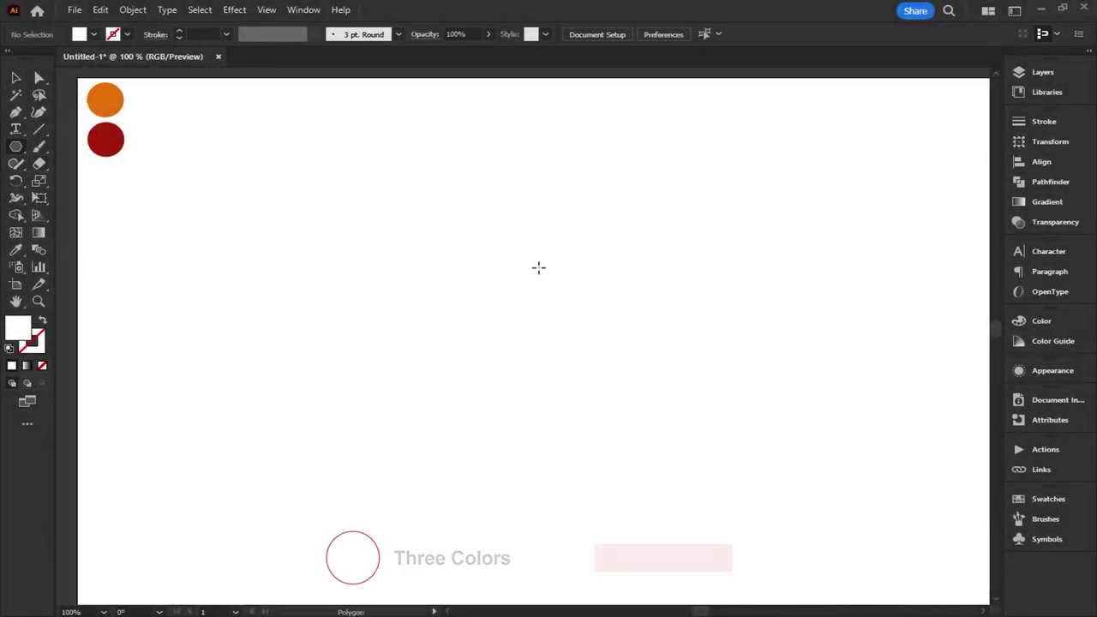
left_click(538, 265)
key("Return")
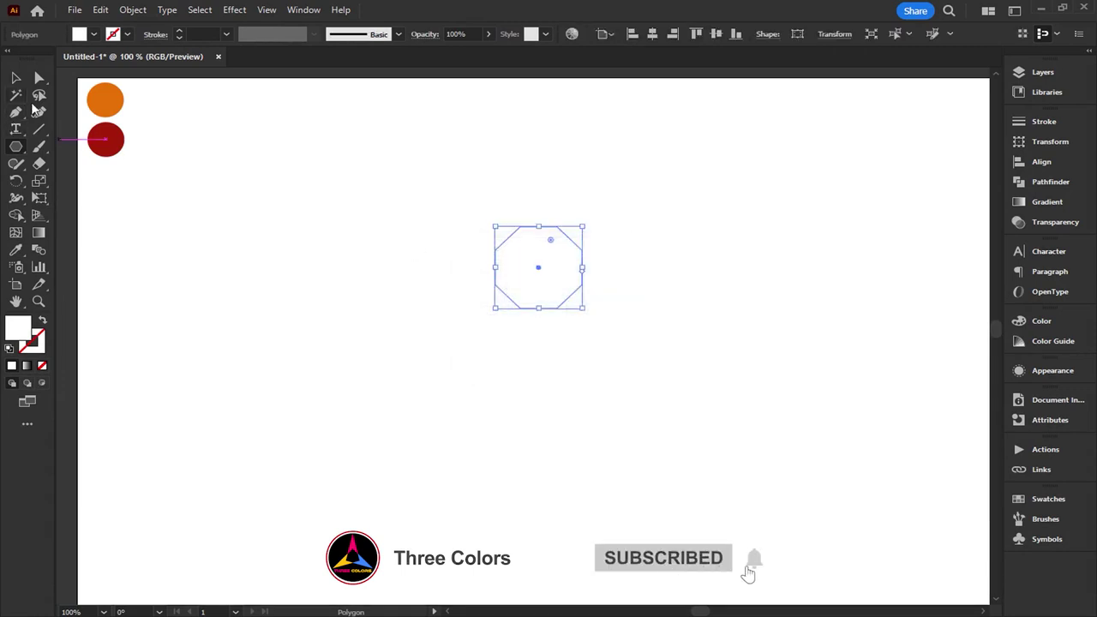
left_click_drag(496, 269, 378, 267)
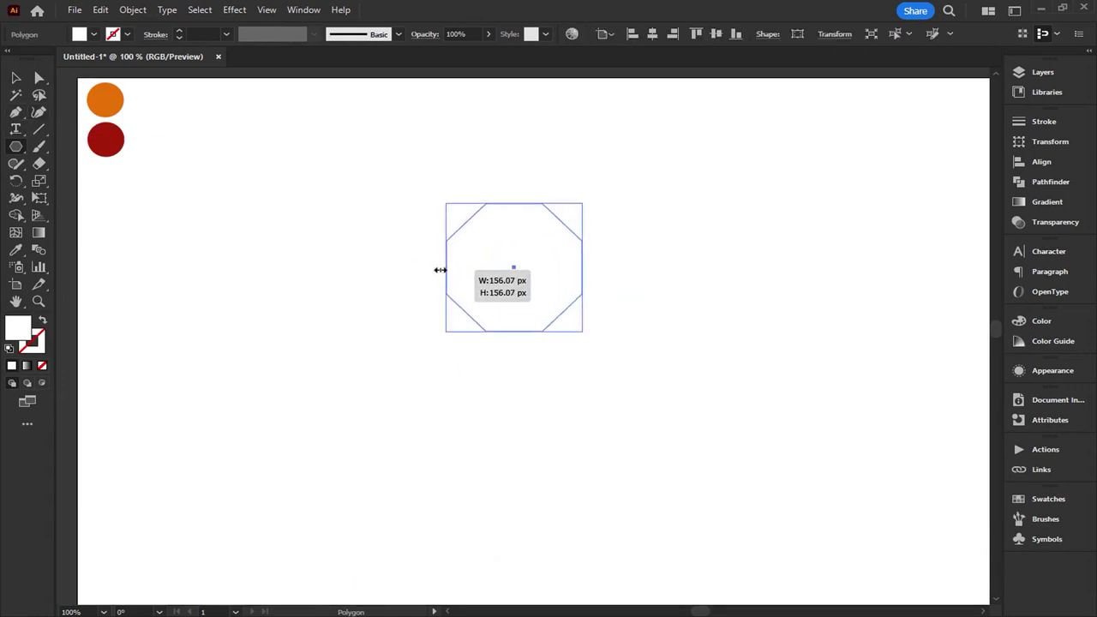
Step: Fill the octagon with the reference circle's orange and move it toward the page centre
left_click(16, 249)
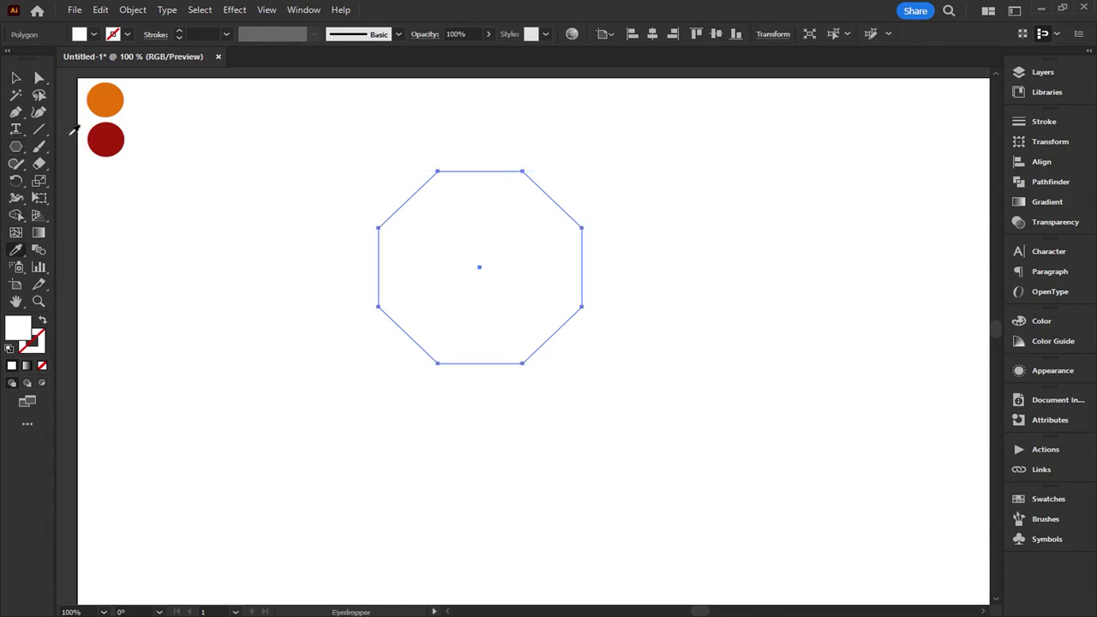
left_click(106, 99)
key("v")
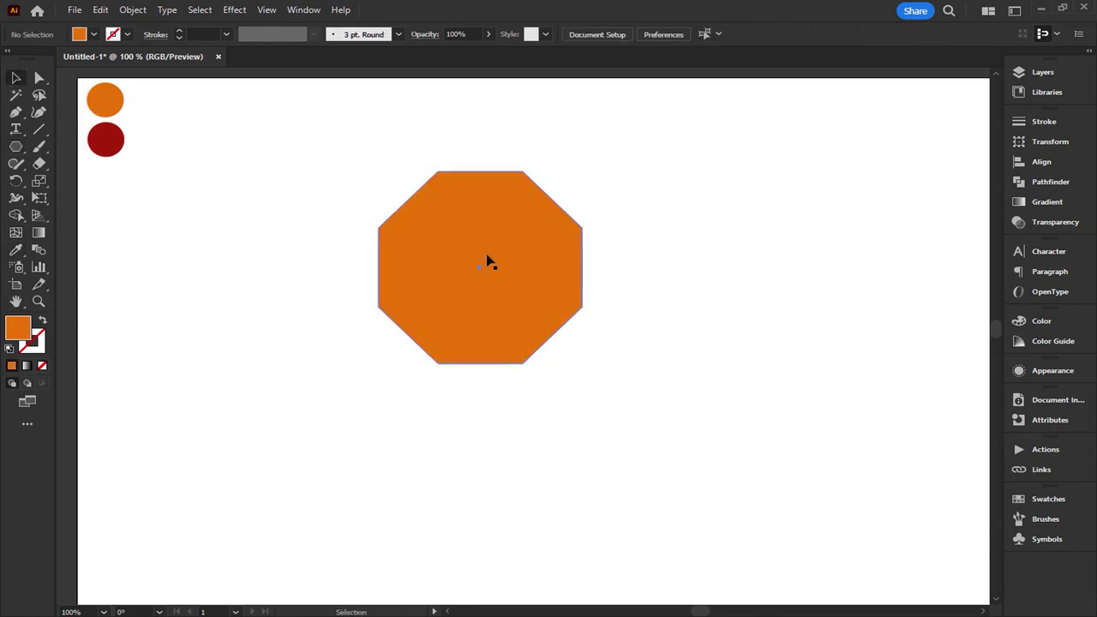
left_click_drag(489, 259, 543, 297)
left_click(39, 78)
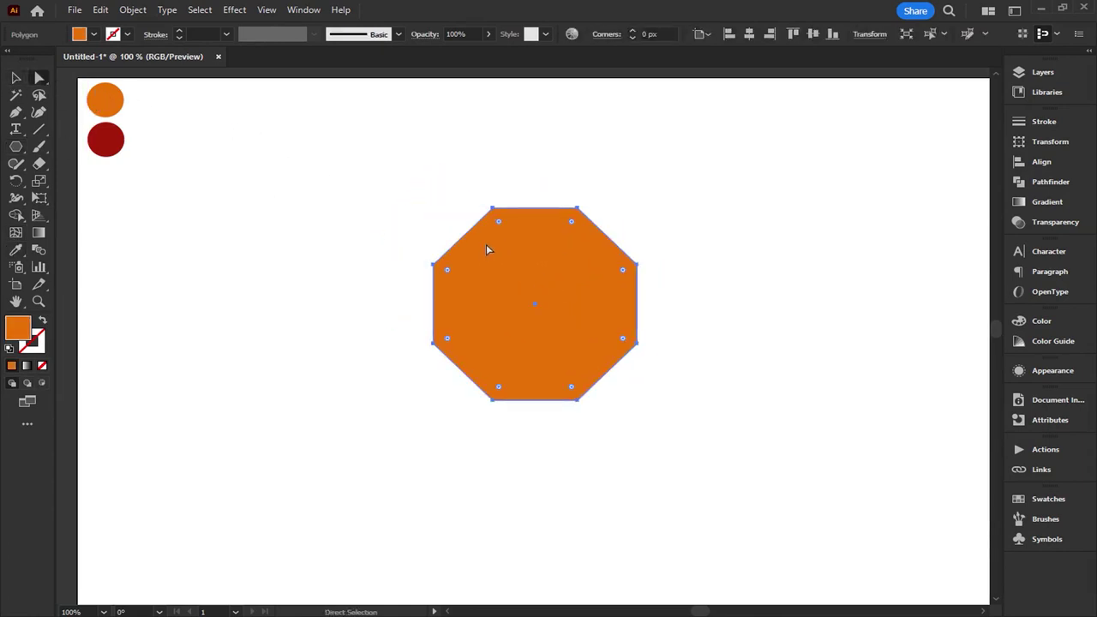
Step: Round all the octagon's corners to uneven radii and nudge the shape slightly right
mouse_move(499, 226)
left_mouse_down()
mouse_move(480, 272)
mouse_move(499, 297)
left_mouse_up()
left_click_drag(498, 387, 517, 333)
mouse_move(574, 390)
left_mouse_down()
mouse_move(558, 344)
mouse_move(614, 322)
left_mouse_up()
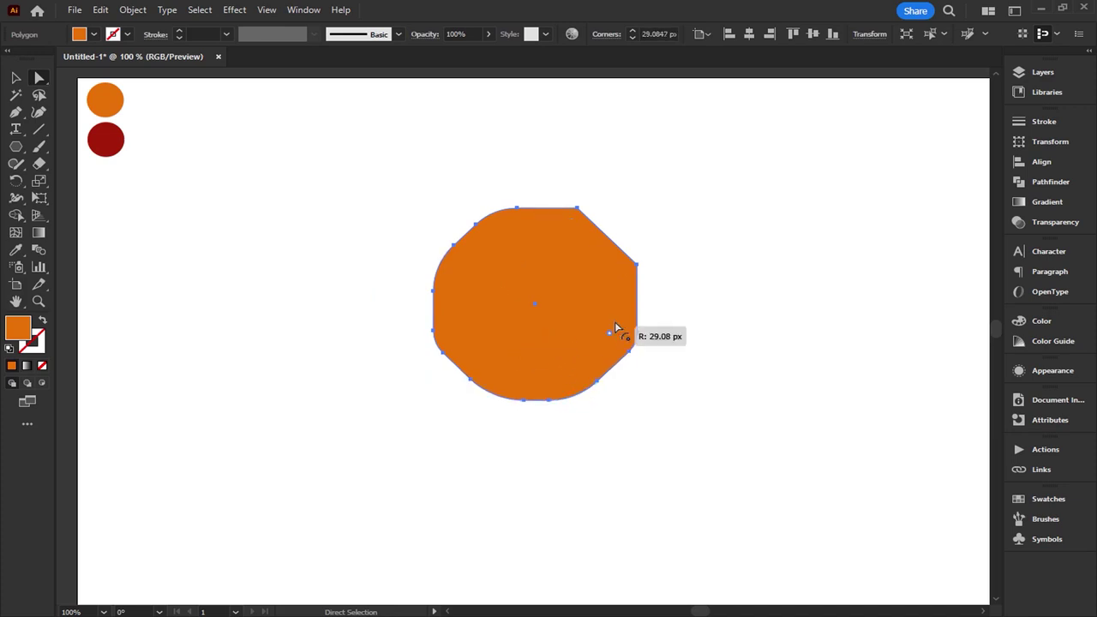
left_click_drag(620, 271, 588, 288)
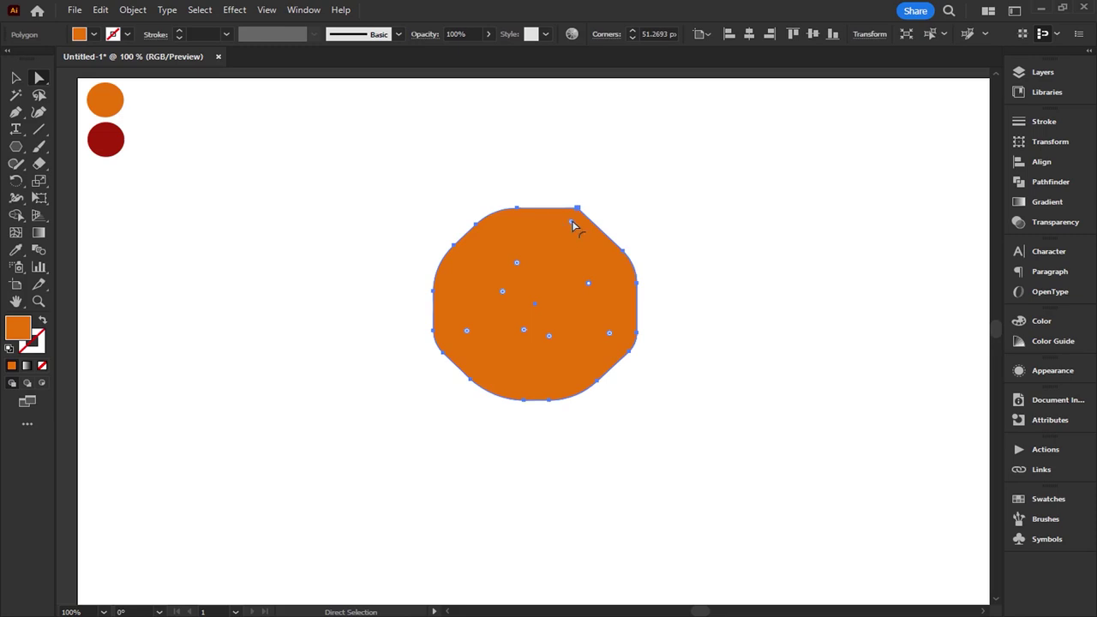
left_click_drag(552, 243, 507, 267)
left_click(16, 78)
left_click_drag(549, 341, 589, 340)
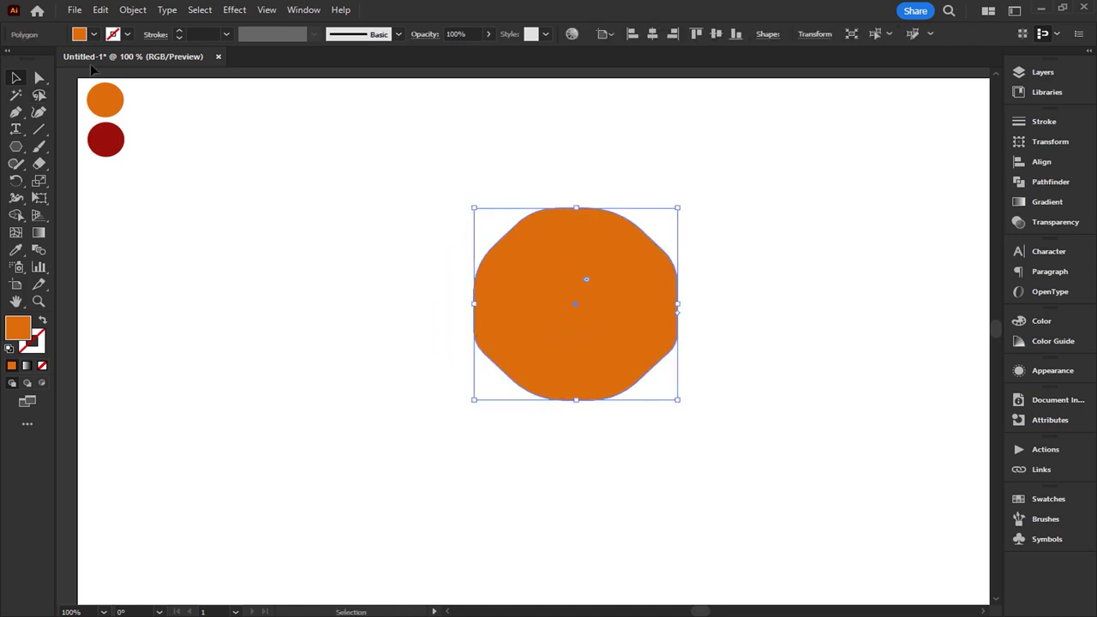
Step: Give the rounded shape a brown outline with a 3 pt stroke weight
left_click(128, 34)
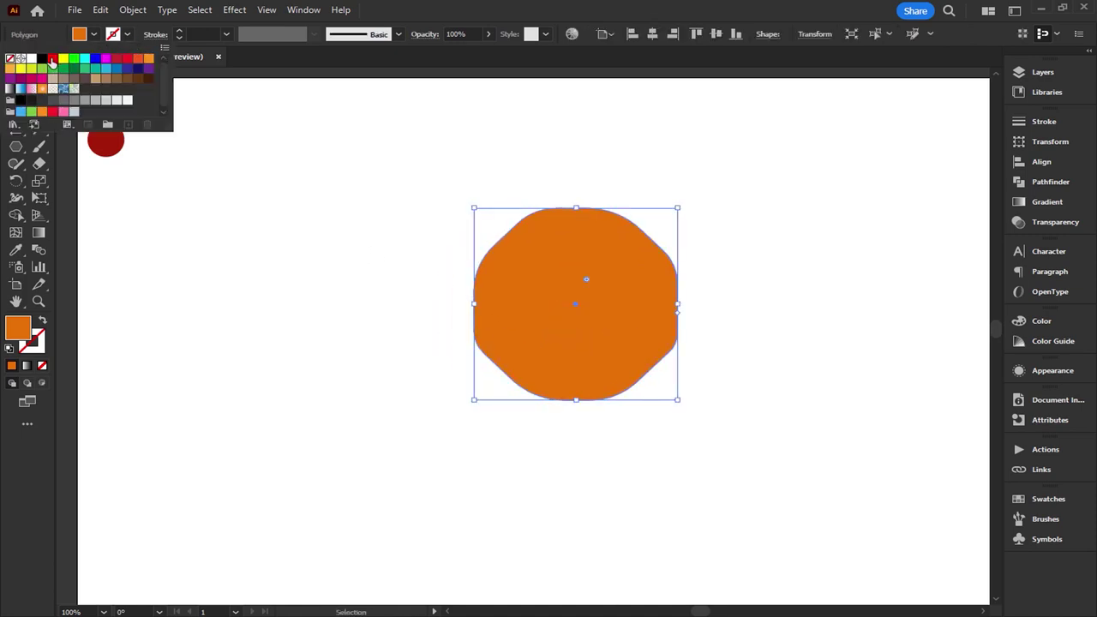
left_click(117, 80)
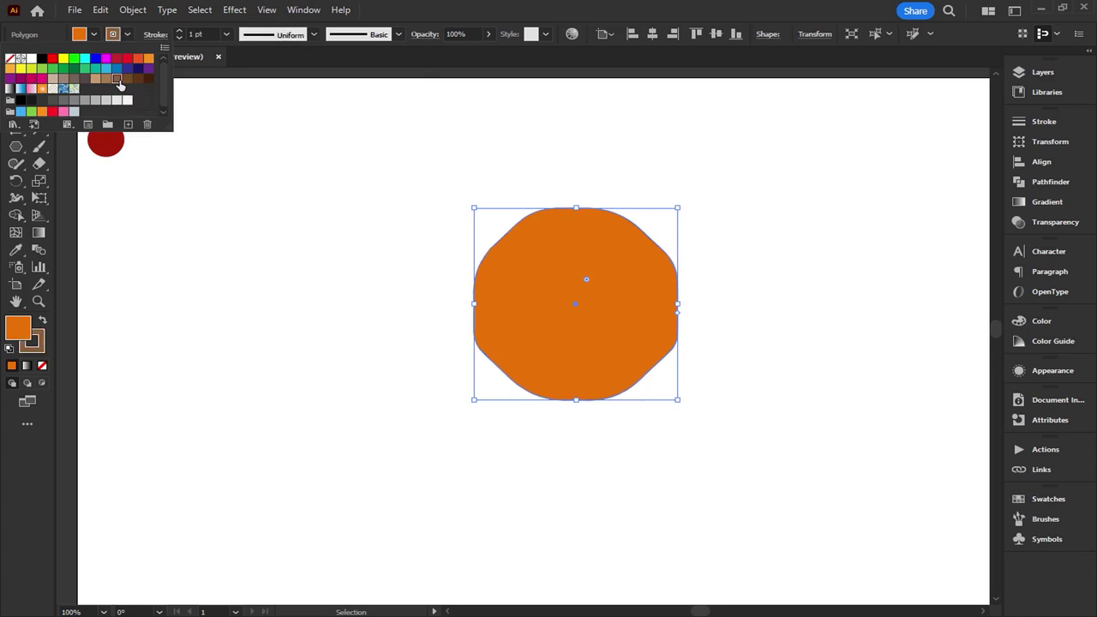
left_click(180, 32)
left_click(179, 32)
left_click(179, 32)
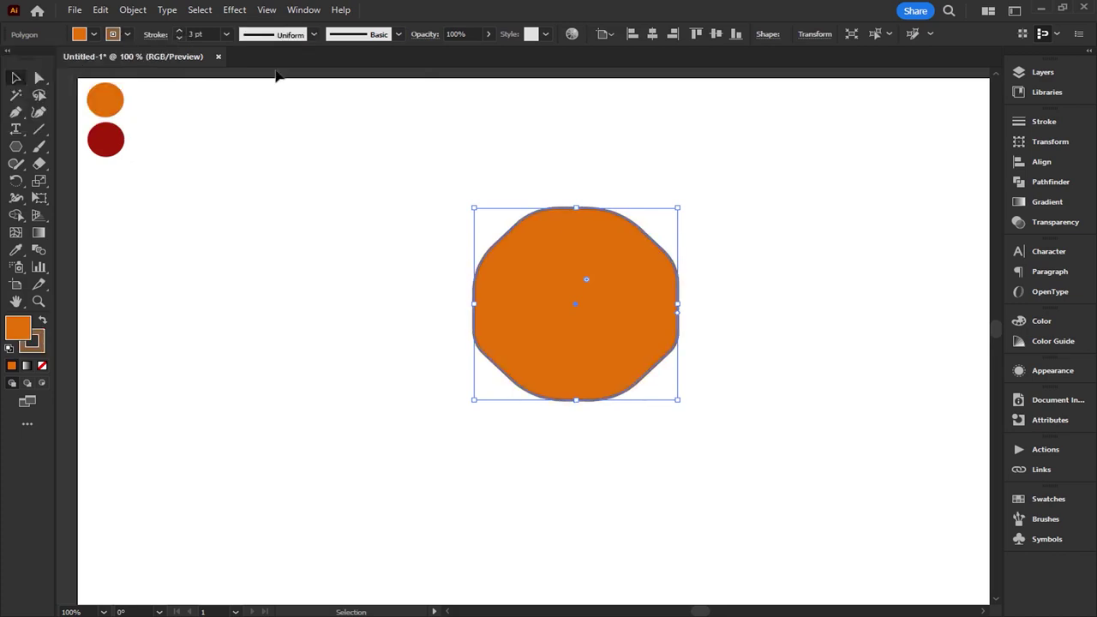
left_click(309, 209)
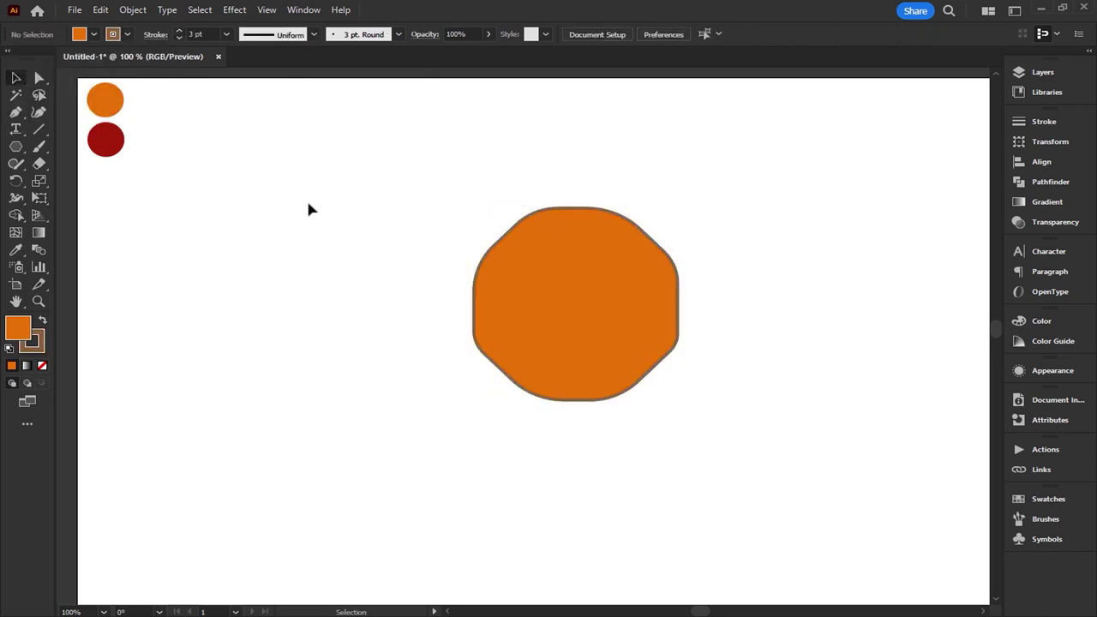
left_click(482, 356)
Step: Change the outline colour to dark red 7C0000
double_click(40, 346)
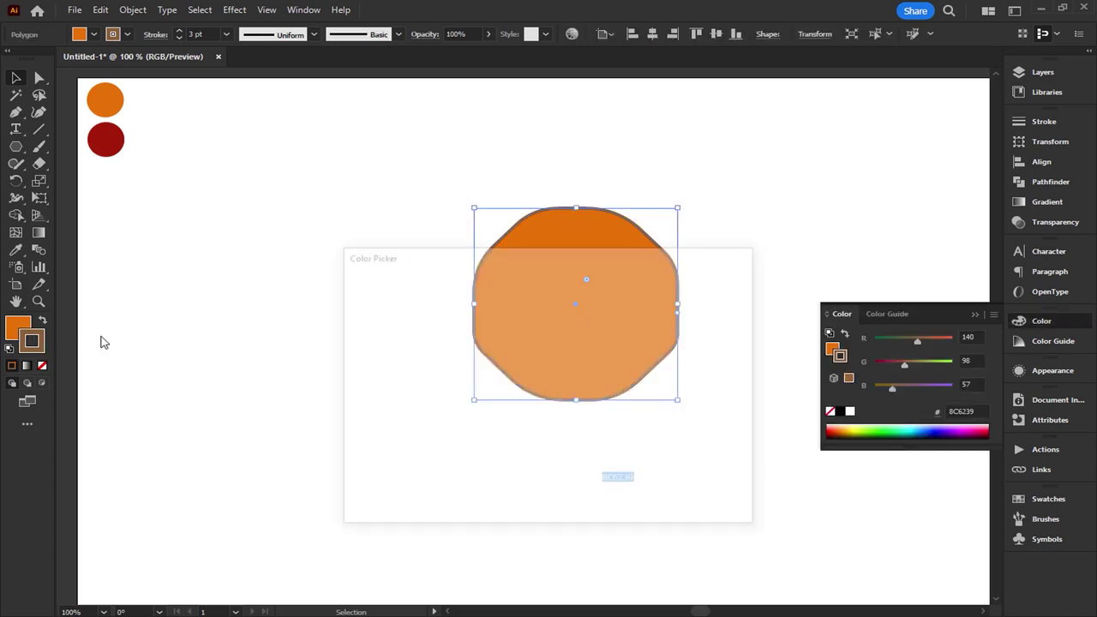
left_click_drag(446, 257, 298, 165)
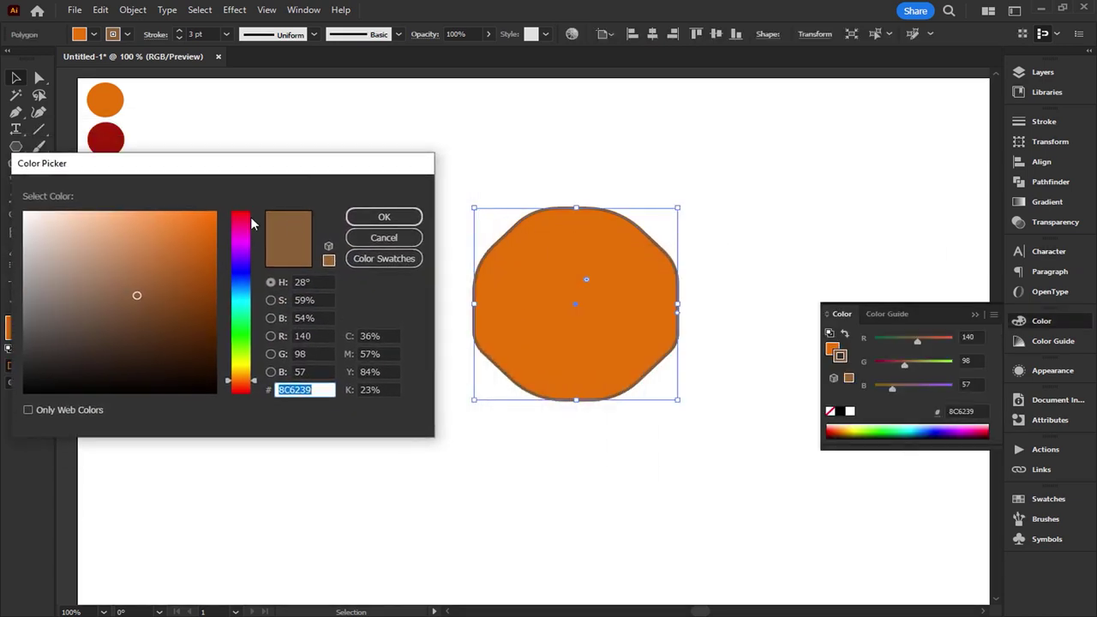
left_click_drag(250, 217, 246, 208)
mouse_move(176, 324)
left_mouse_down()
mouse_move(209, 320)
mouse_move(209, 288)
mouse_move(216, 305)
left_mouse_up()
left_click(383, 217)
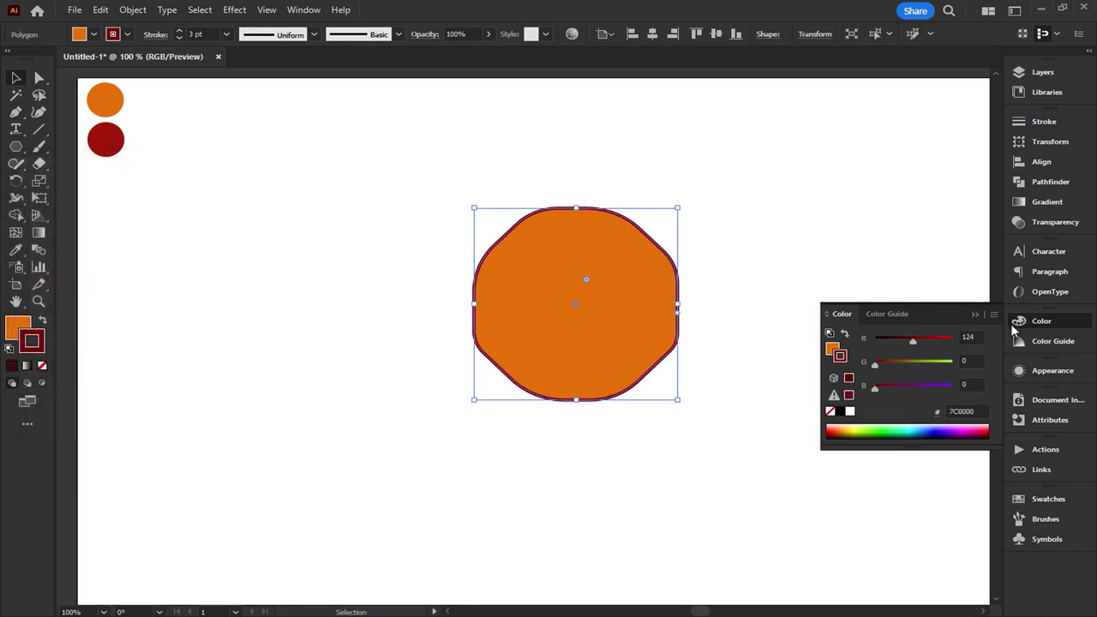
left_click(977, 317)
left_click(306, 241)
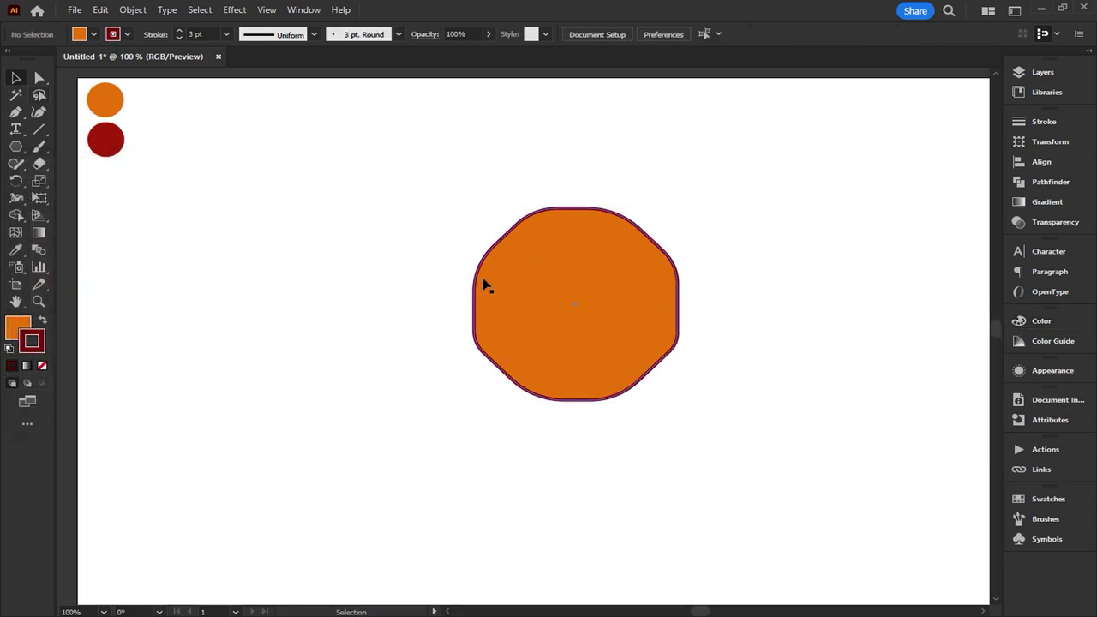
Step: Copy the cookie shape and paste a duplicate directly in front
scroll(484, 286, "up", 2)
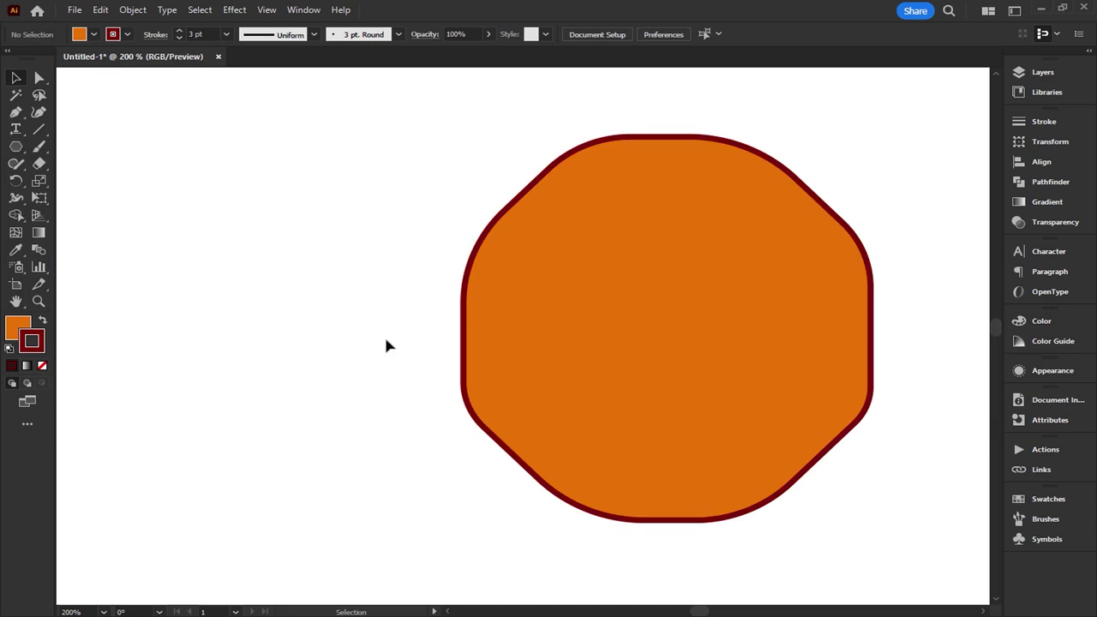
scroll(387, 345, "down", 1)
scroll(386, 345, "down", 1)
left_click_drag(387, 345, 586, 298)
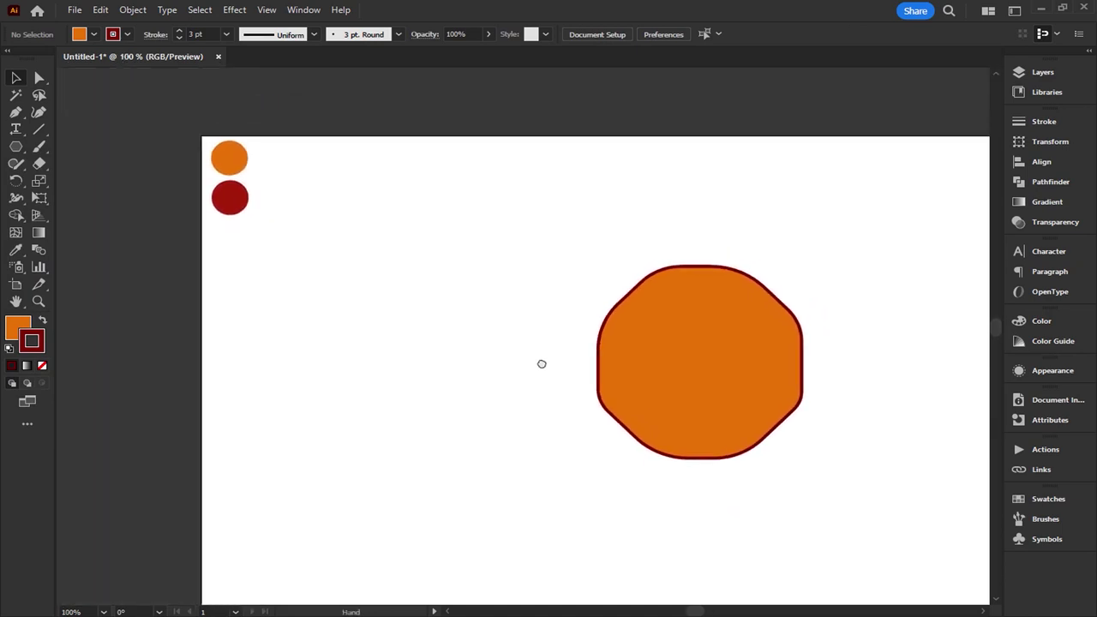
mouse_move(725, 211)
left_mouse_down()
mouse_move(591, 370)
mouse_move(509, 348)
left_mouse_up()
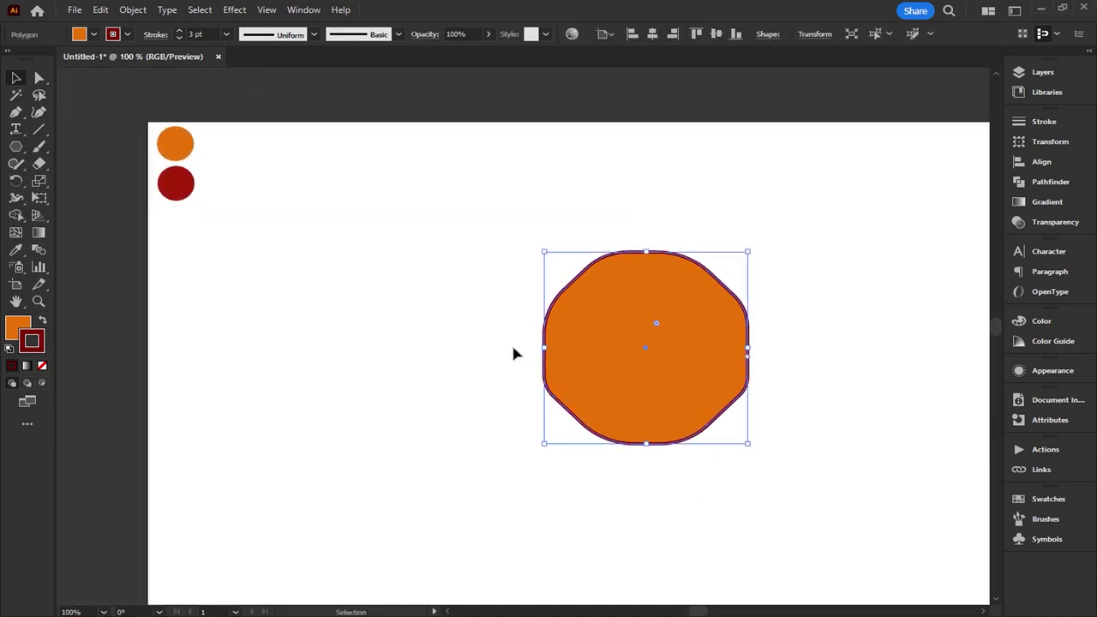
left_click(100, 10)
left_click(125, 78)
left_click(100, 10)
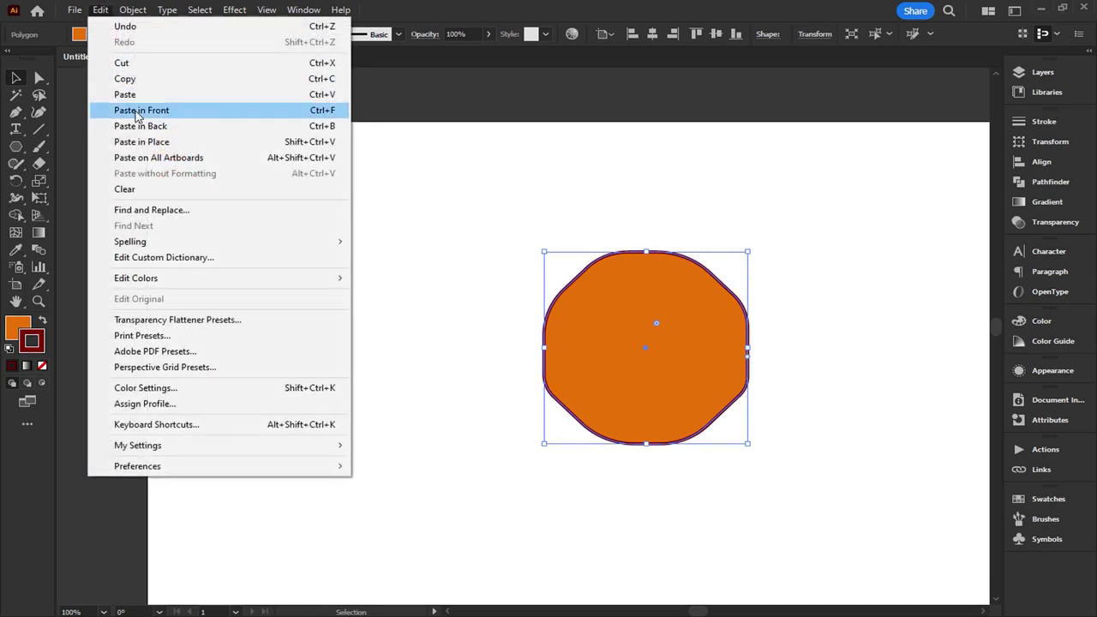
left_click(135, 116)
Step: Shift the copy right, stretch it slightly taller and tilt it a little
left_click_drag(648, 395, 676, 395)
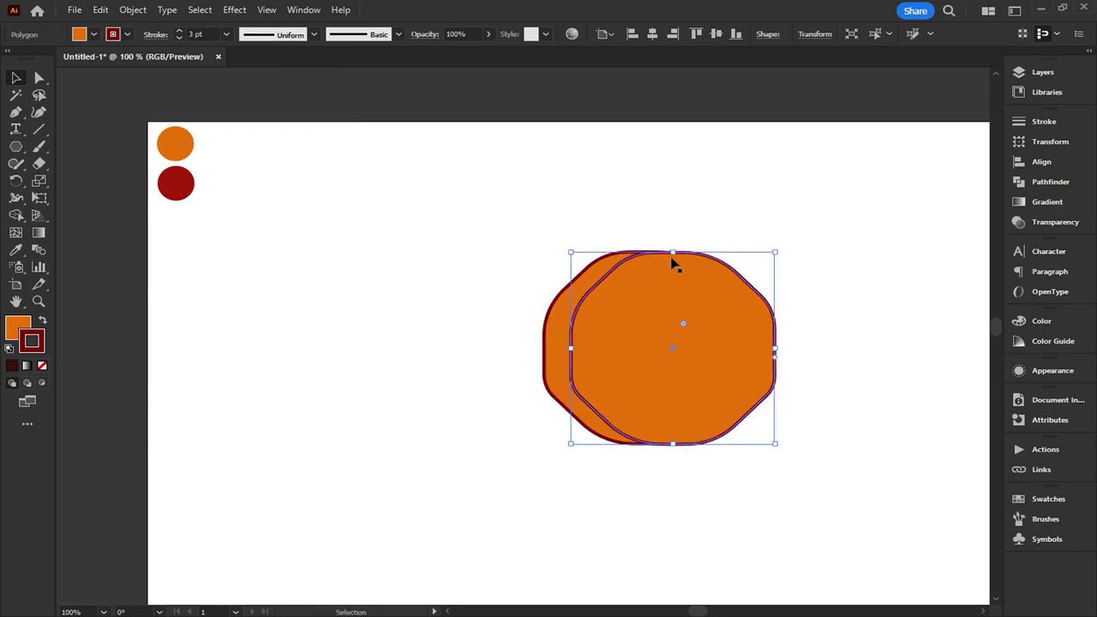
left_click_drag(672, 252, 673, 247)
left_click_drag(782, 244, 778, 238)
left_click(804, 288)
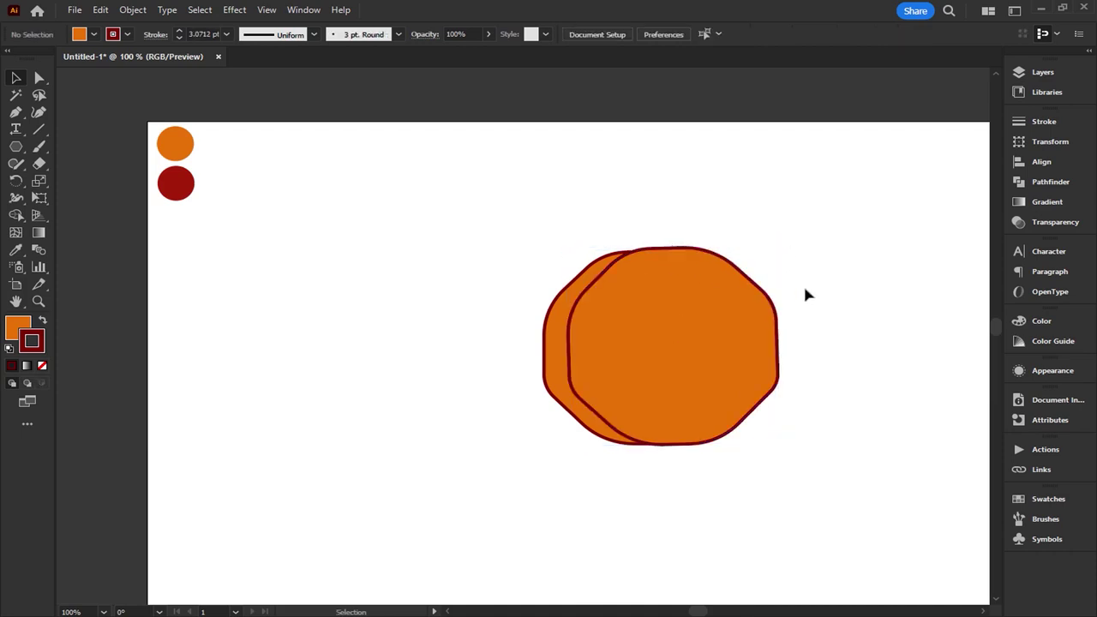
scroll(771, 309, "right", 2)
left_click(471, 375)
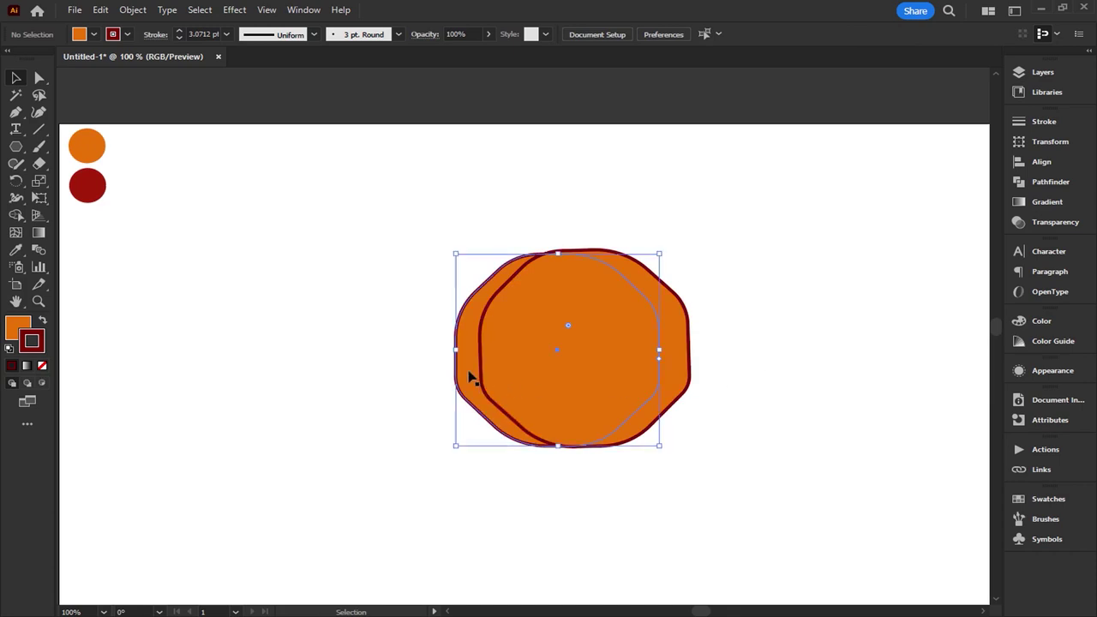
Step: Darken the back shape's fill to 81% brightness (D3650B)
left_click(19, 327)
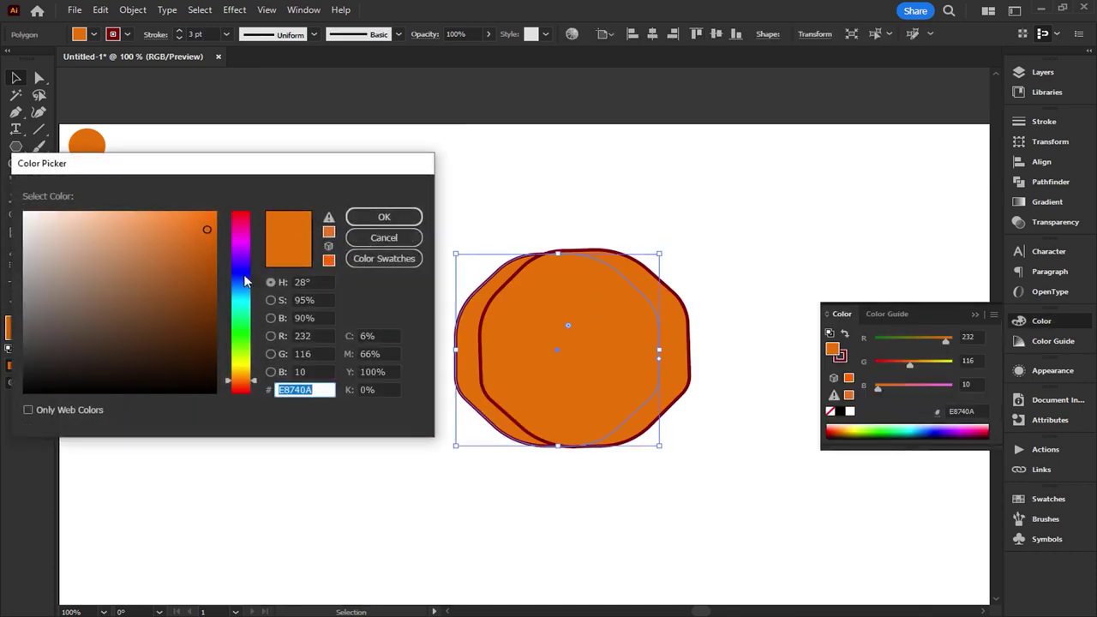
left_click(272, 301)
left_click(271, 318)
mouse_move(257, 232)
left_mouse_down()
mouse_move(256, 272)
mouse_move(254, 244)
left_mouse_up()
left_click(385, 216)
left_click(984, 317)
Step: Duplicate the back shape slightly to the right
left_click(696, 276)
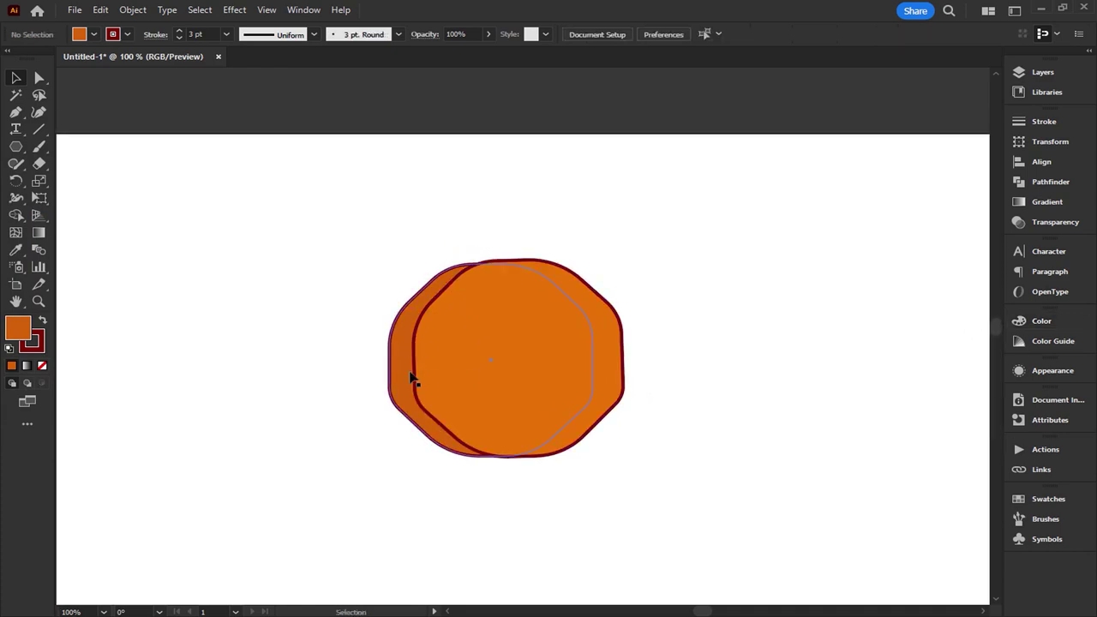
left_click(411, 377)
left_click_drag(408, 379, 420, 378)
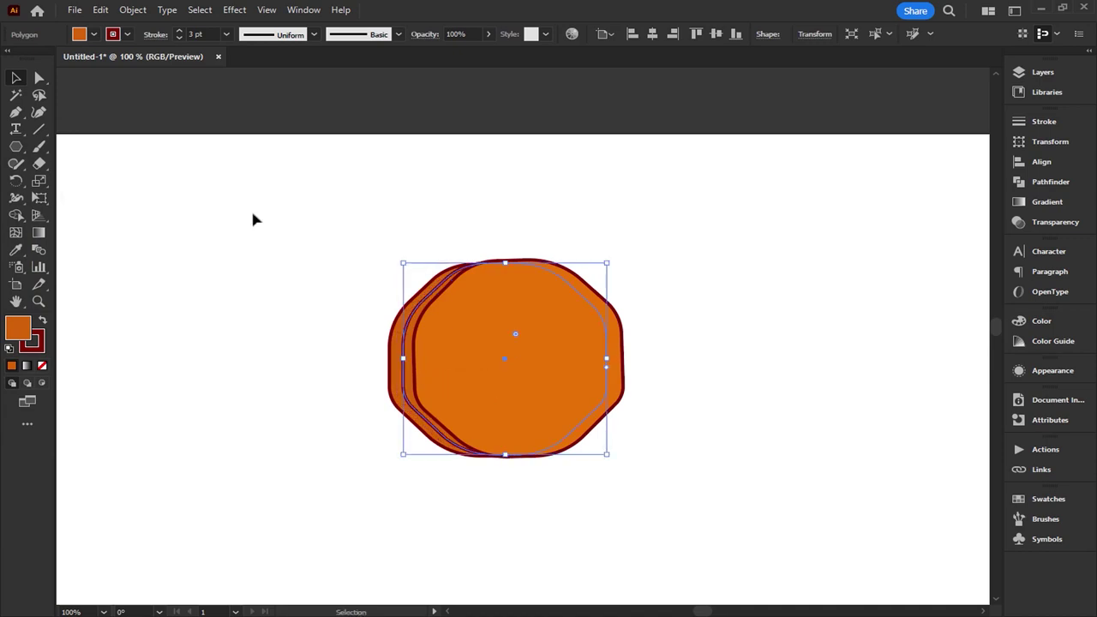
Step: Remove the duplicate's outline and give it a deeper brown-orange fill (AF5108)
left_click(127, 34)
left_click(9, 60)
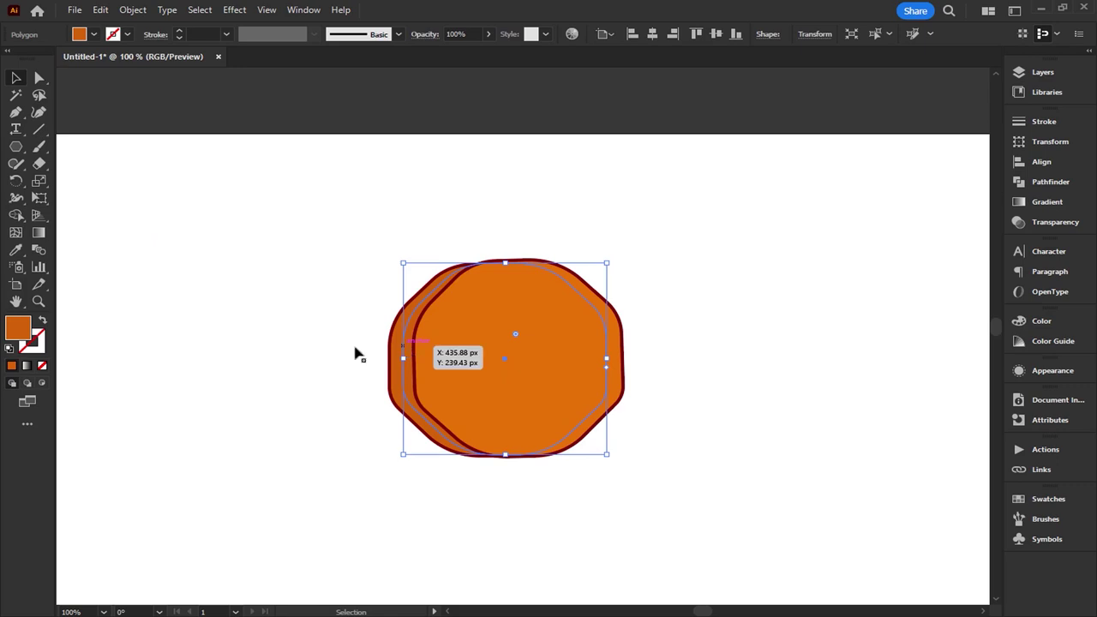
double_click(18, 328)
left_click_drag(146, 173, 716, 111)
mouse_move(825, 184)
left_mouse_down()
mouse_move(821, 235)
mouse_move(828, 148)
mouse_move(829, 200)
left_mouse_up()
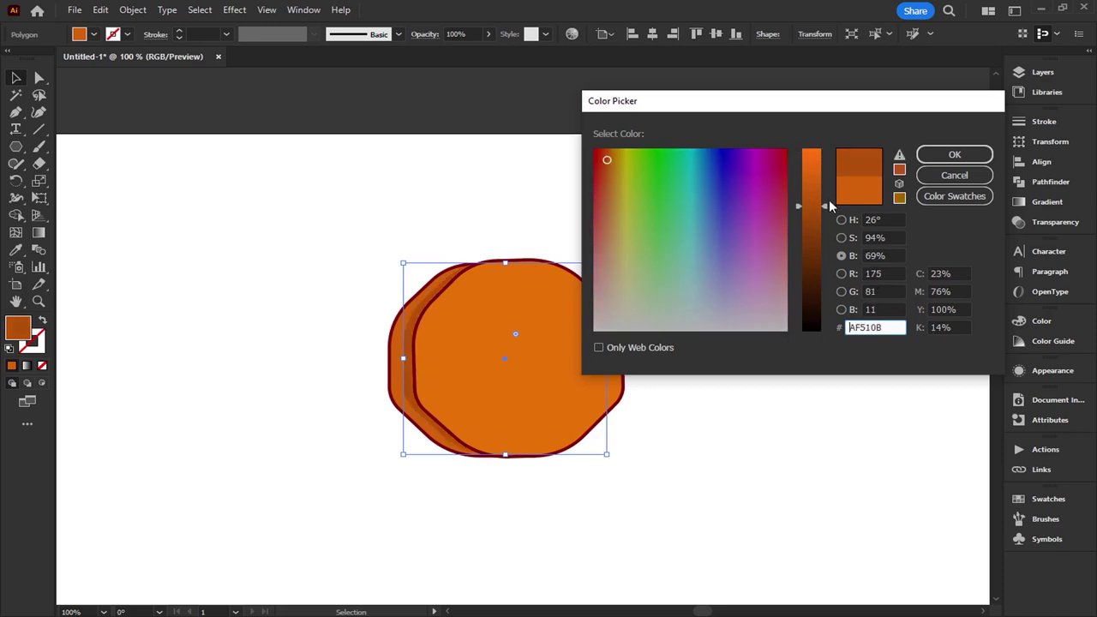
left_click(952, 155)
left_click(799, 429)
left_click(414, 372)
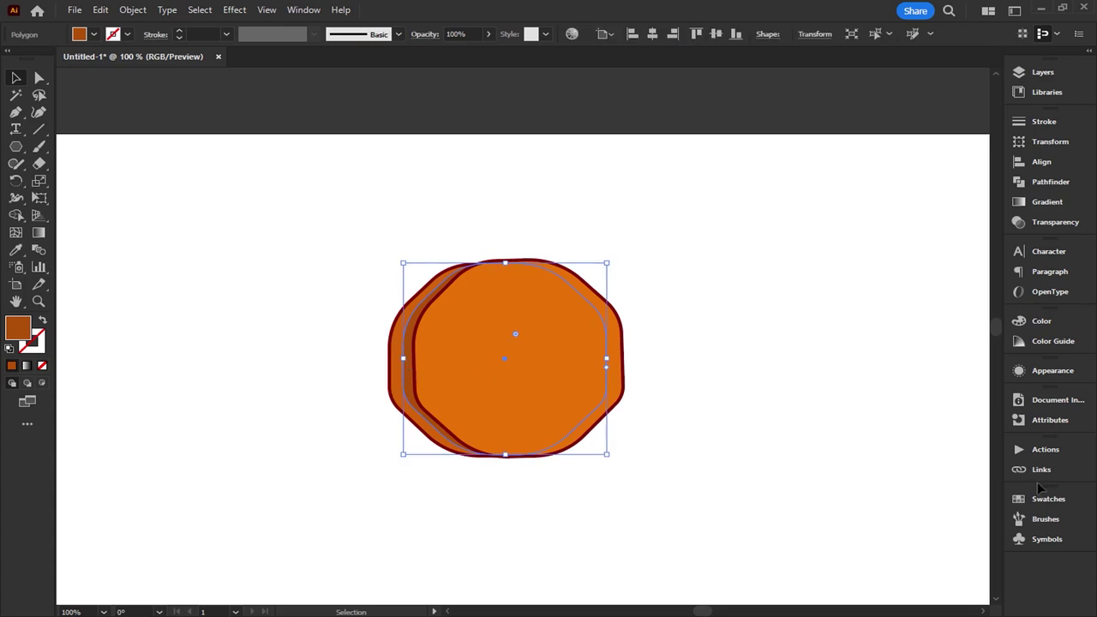
Step: Set the shading shape's opacity to 50% in the Appearance panel
left_click(1050, 371)
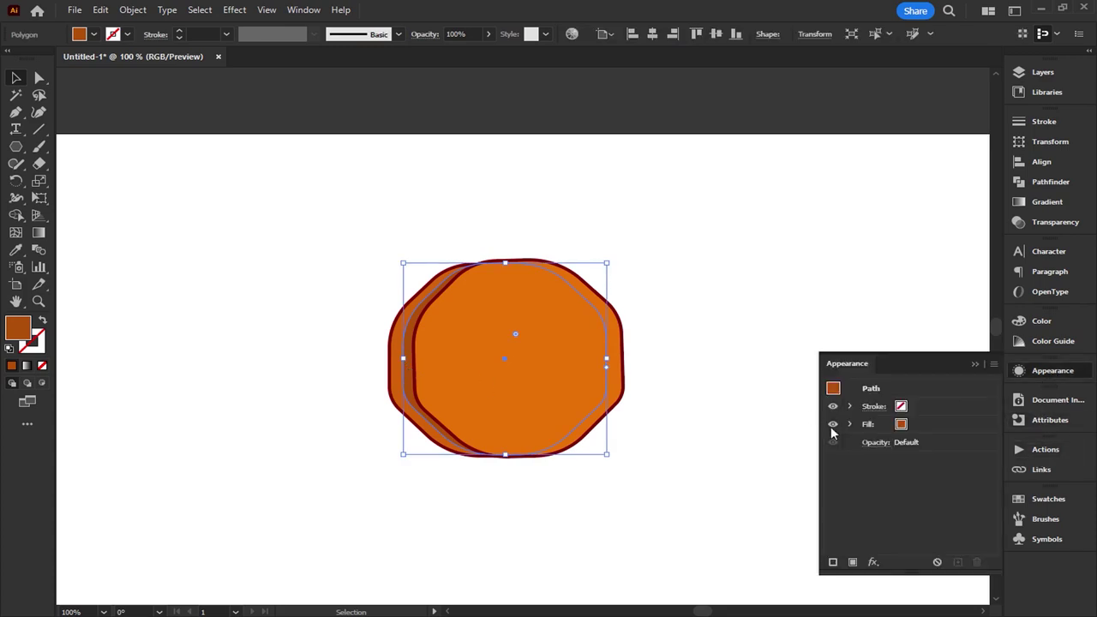
left_click(876, 444)
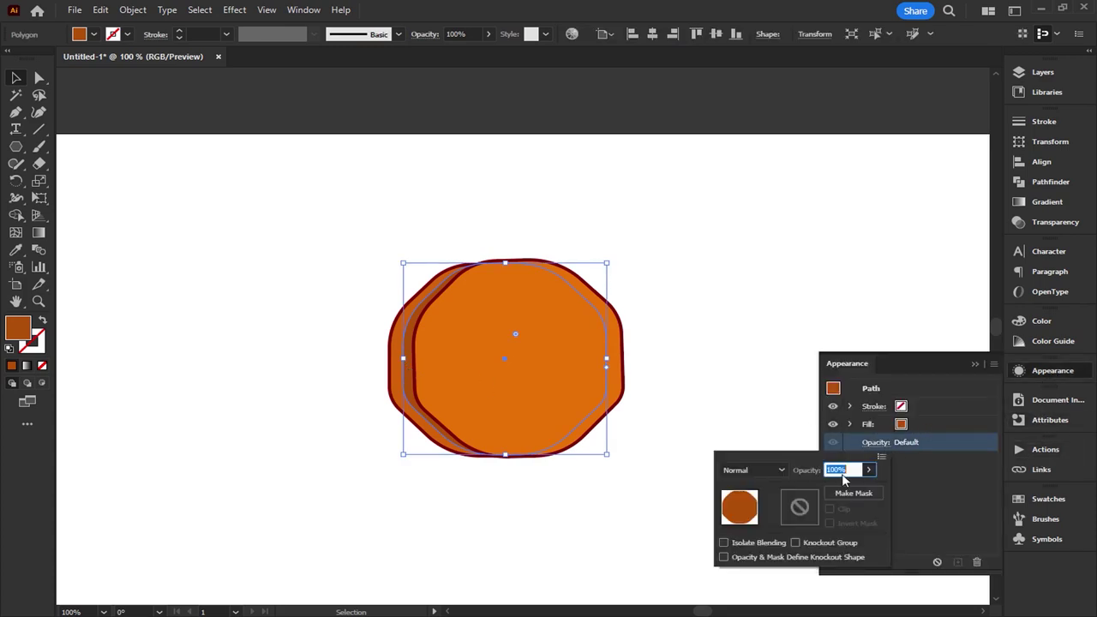
type("50")
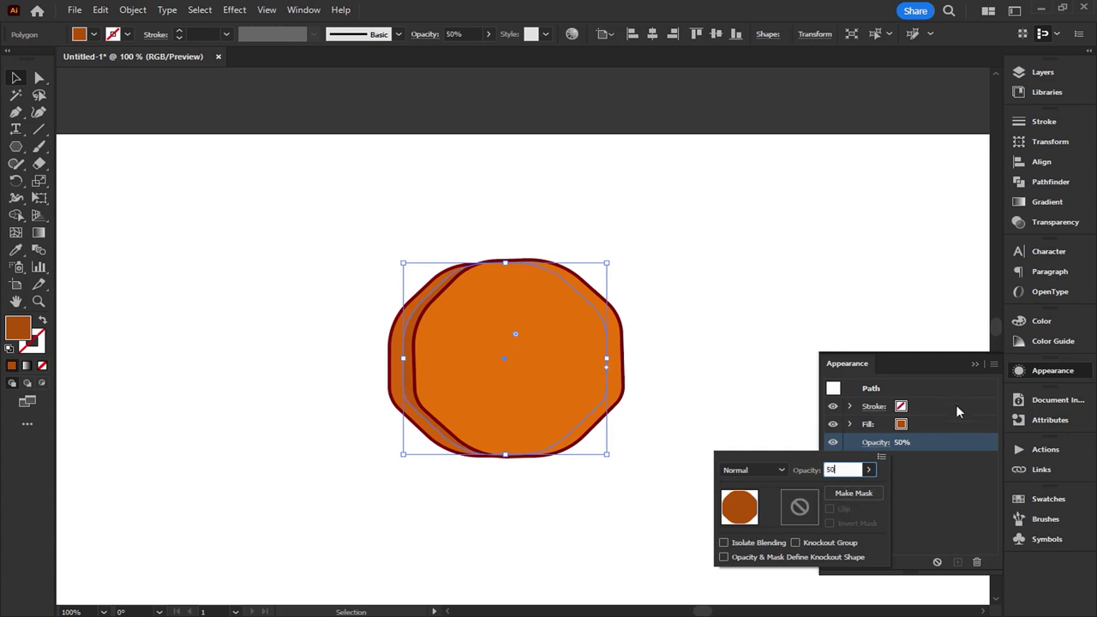
key("Return")
left_click(826, 310)
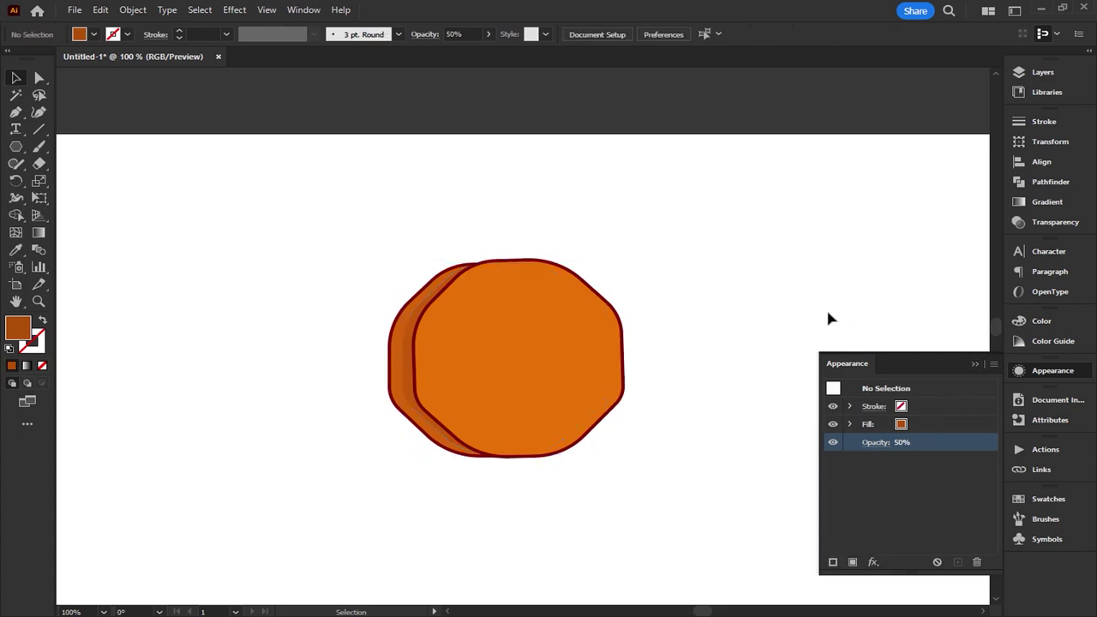
left_click(976, 363)
scroll(578, 331, "down", 1)
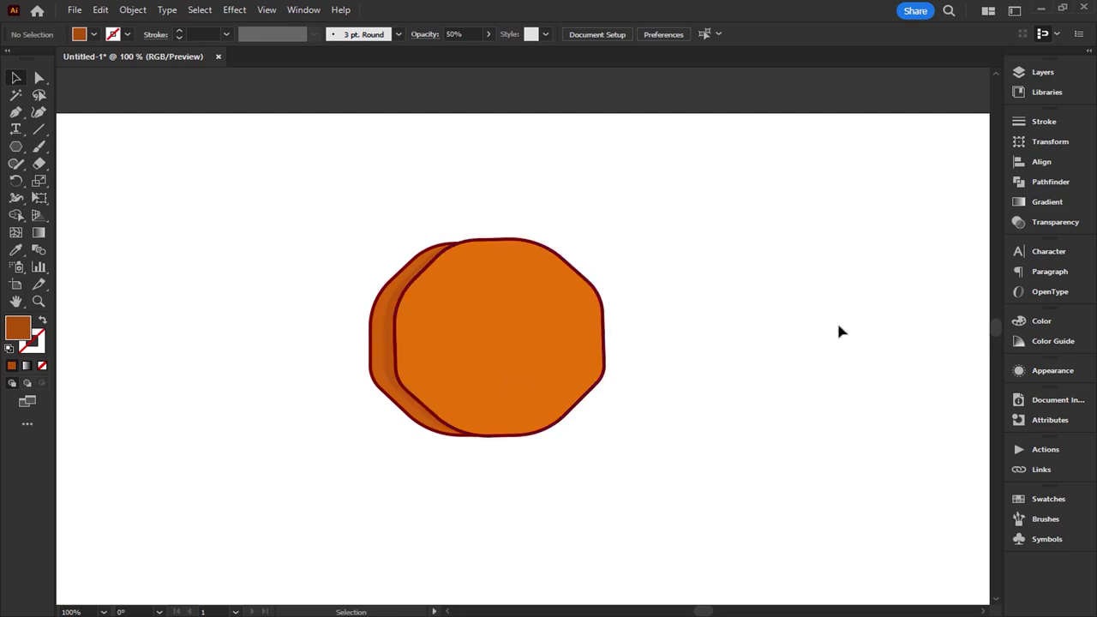
Step: Group the two stacked cookie polygons
left_click_drag(668, 202, 320, 428)
right_click(463, 389)
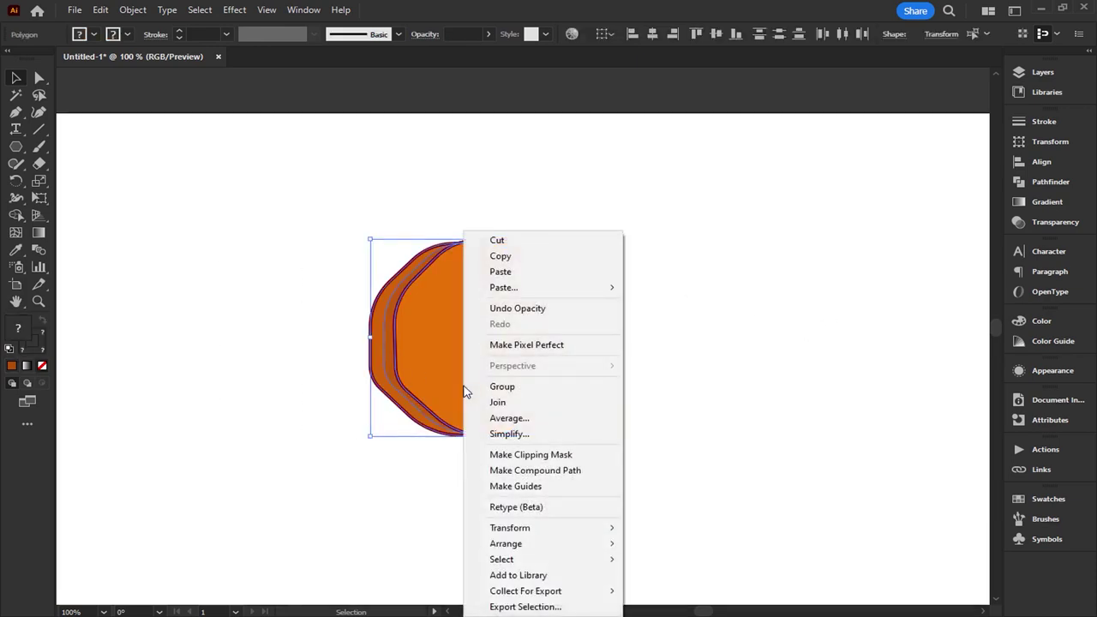
left_click(520, 389)
left_click(162, 270)
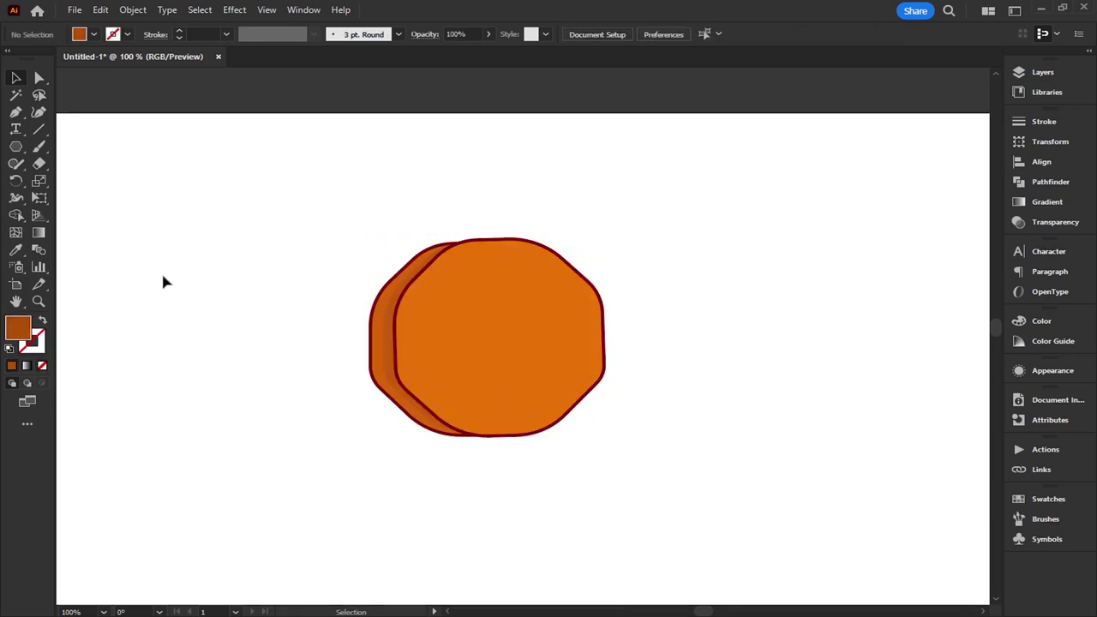
left_click(448, 314)
Step: Lock the cookie group in the Layers panel
left_click(1055, 74)
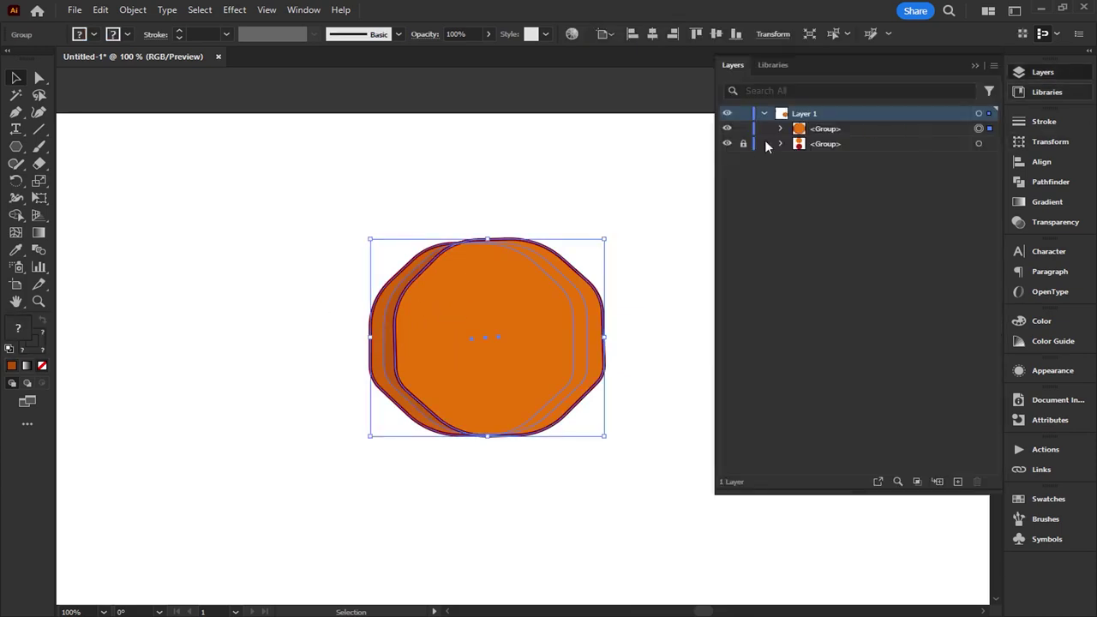
left_click(743, 129)
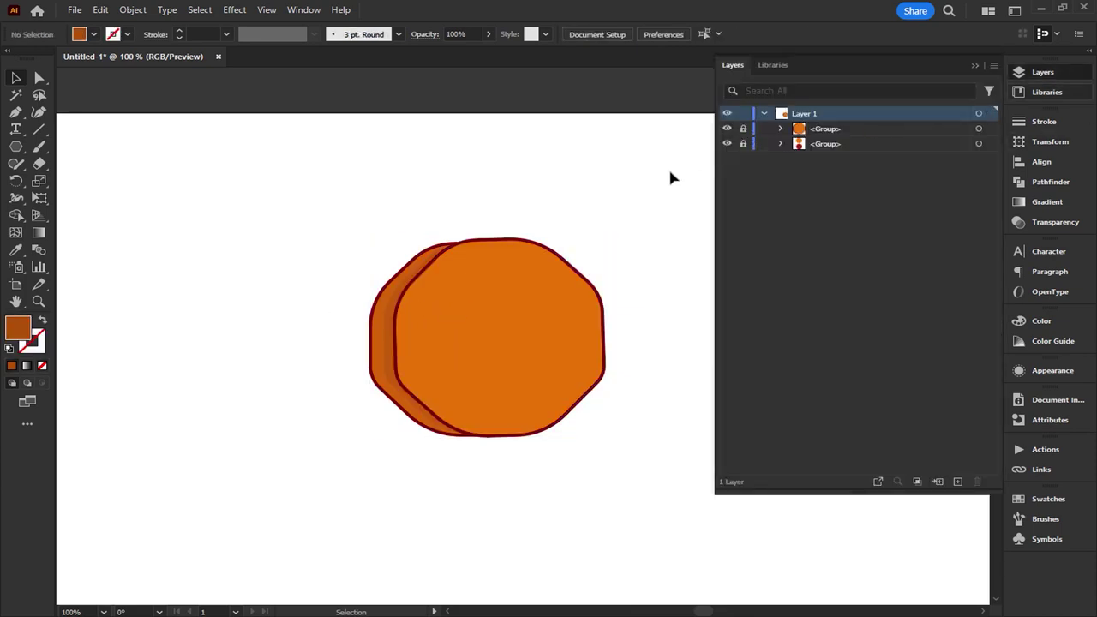
right_click(14, 147)
left_click(71, 179)
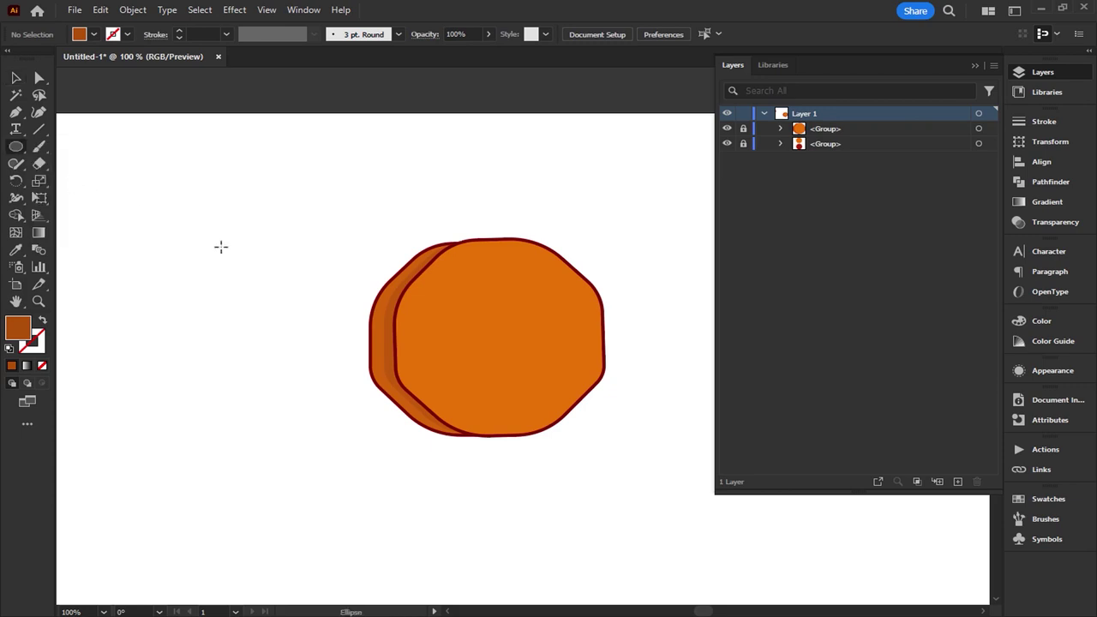
Step: Draw a closed Pen-tool chunk outline near the cookie's upper-left
scroll(483, 300, "up", 2)
left_click(16, 113)
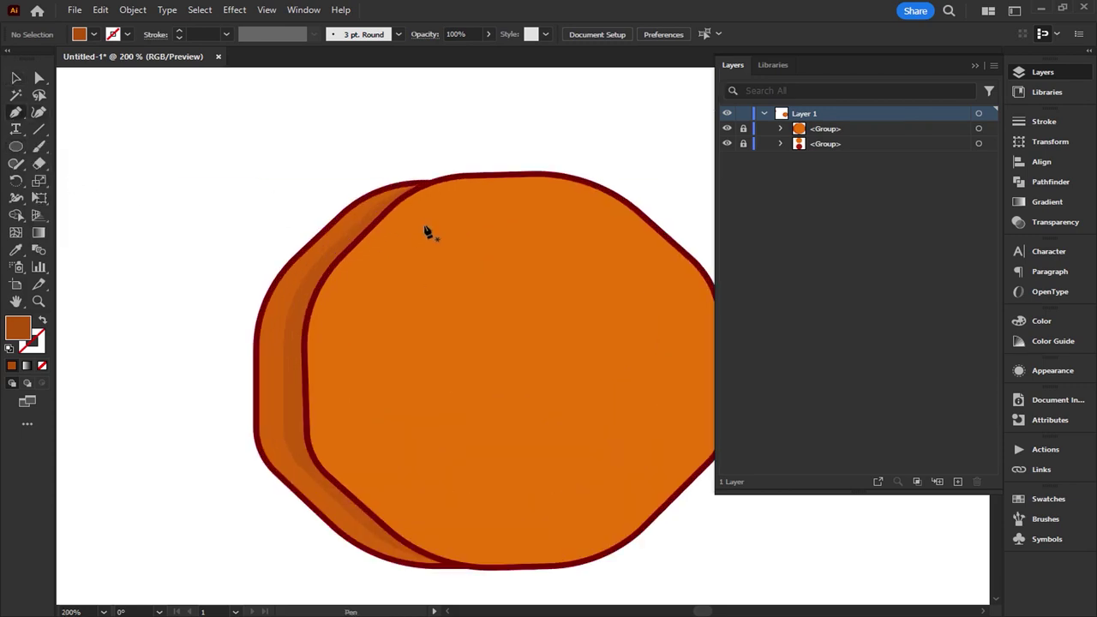
left_click(356, 224)
left_click(345, 239)
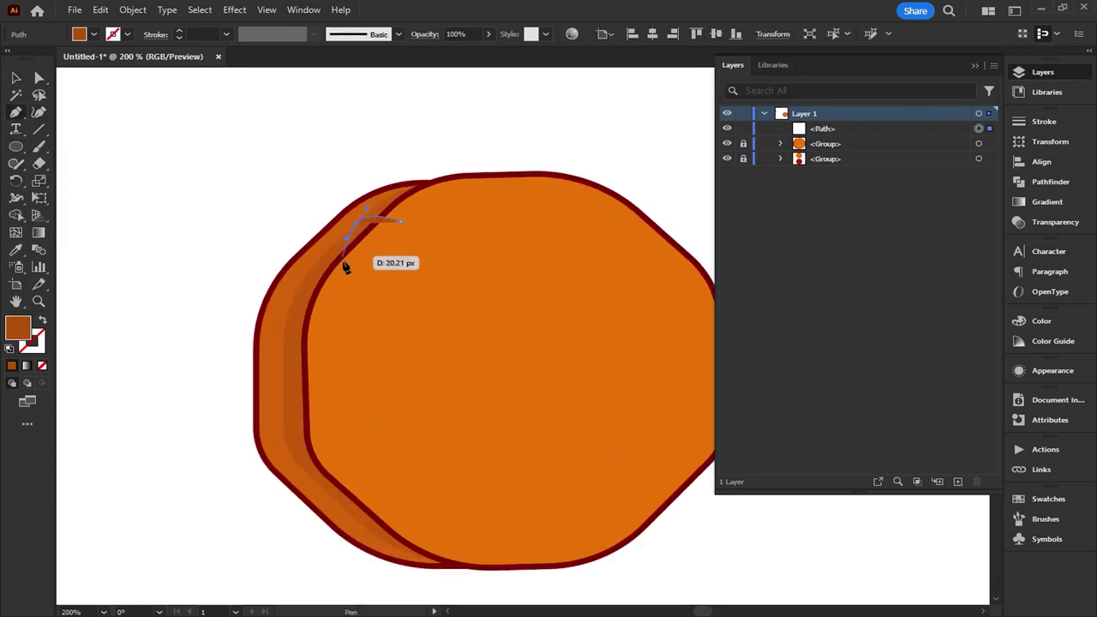
left_click_drag(338, 268, 367, 276)
left_click(406, 273)
left_click(400, 221)
left_click(357, 224)
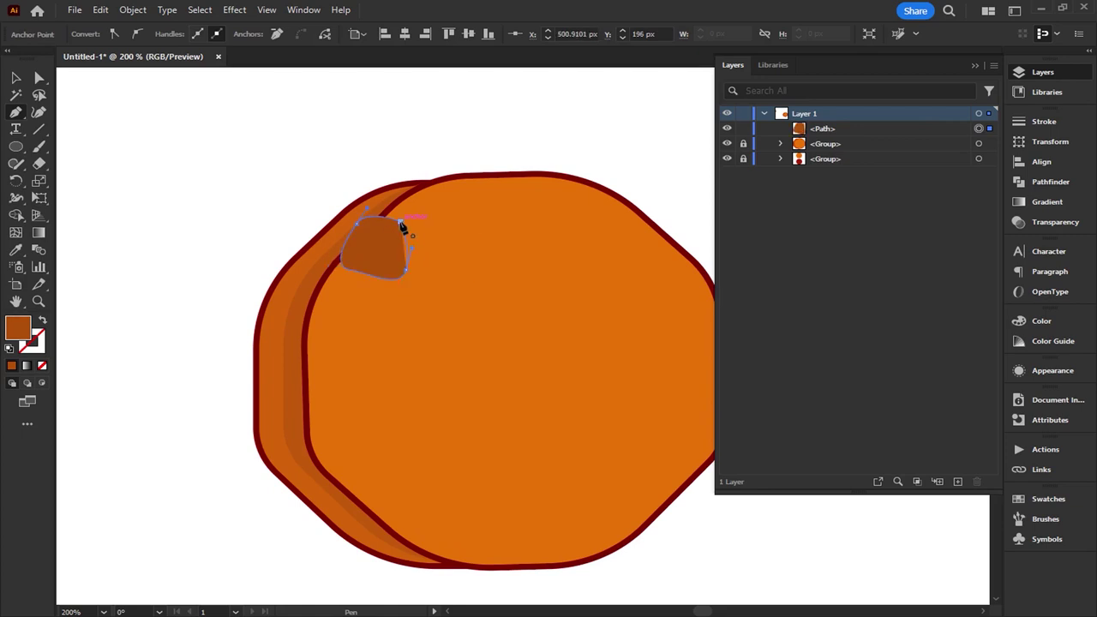
Step: Hide the Layers panel and reframe the view around the whole cookie
left_click(975, 65)
left_click_drag(558, 283, 532, 264)
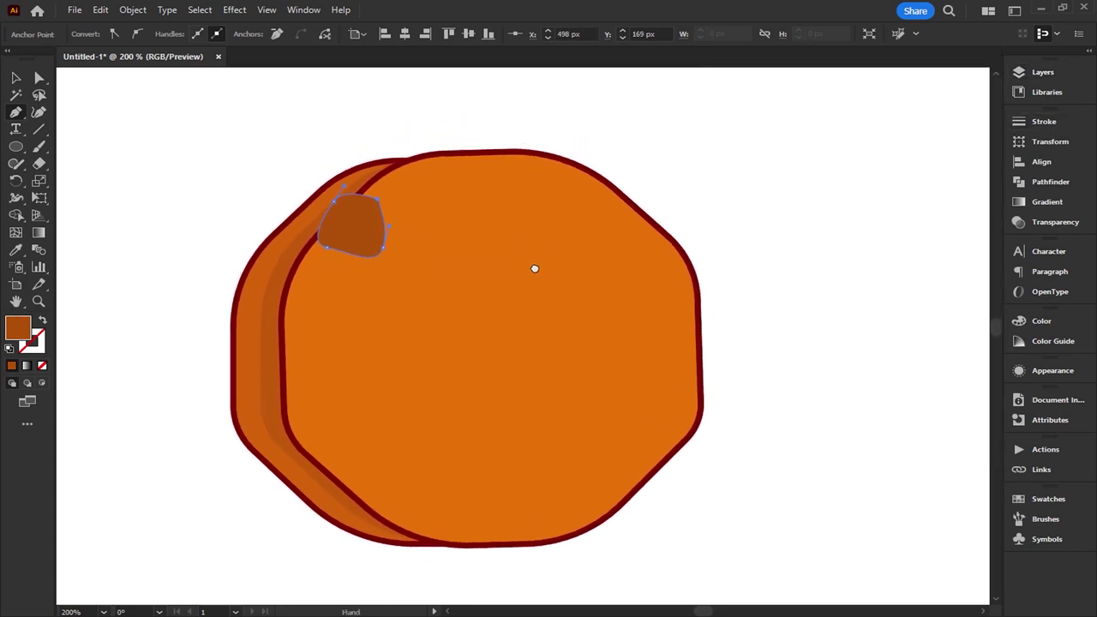
left_click_drag(196, 207, 451, 306)
scroll(453, 313, "down", 1)
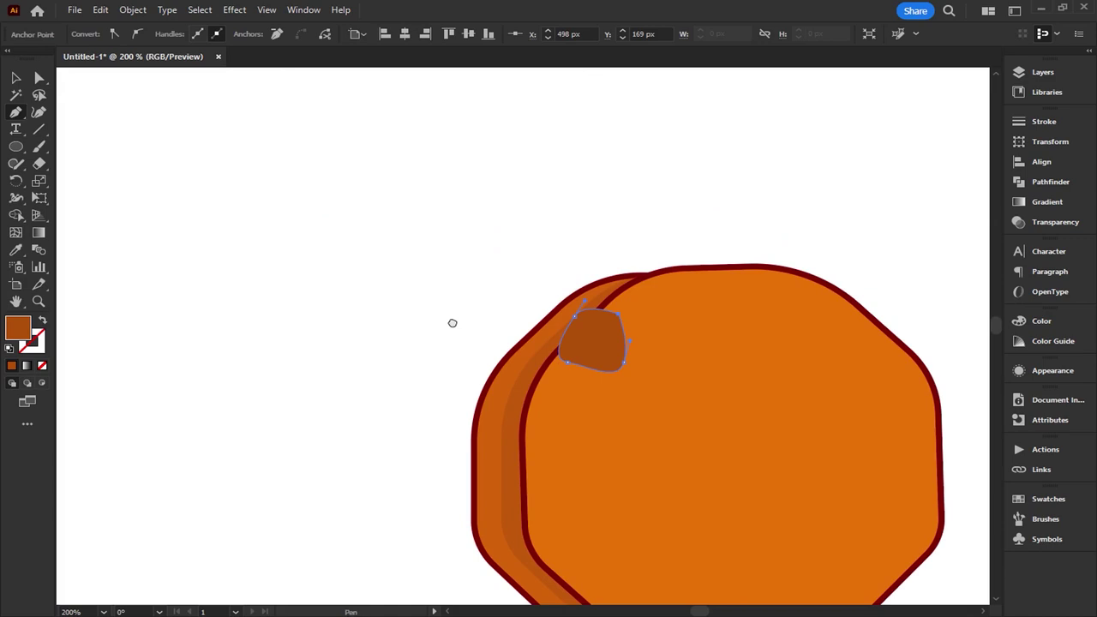
scroll(455, 326, "down", 2)
scroll(375, 335, "up", 2)
scroll(374, 335, "down", 1)
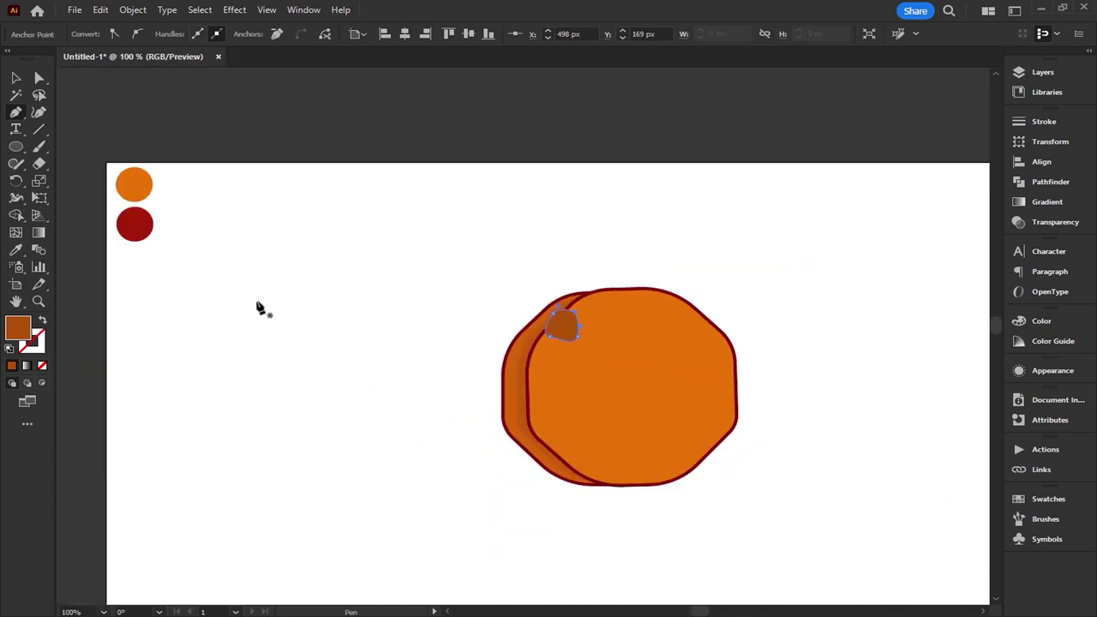
Step: Fill the chunk with the red reference circle's colour using the Eyedropper
left_click(13, 252)
left_click(136, 229)
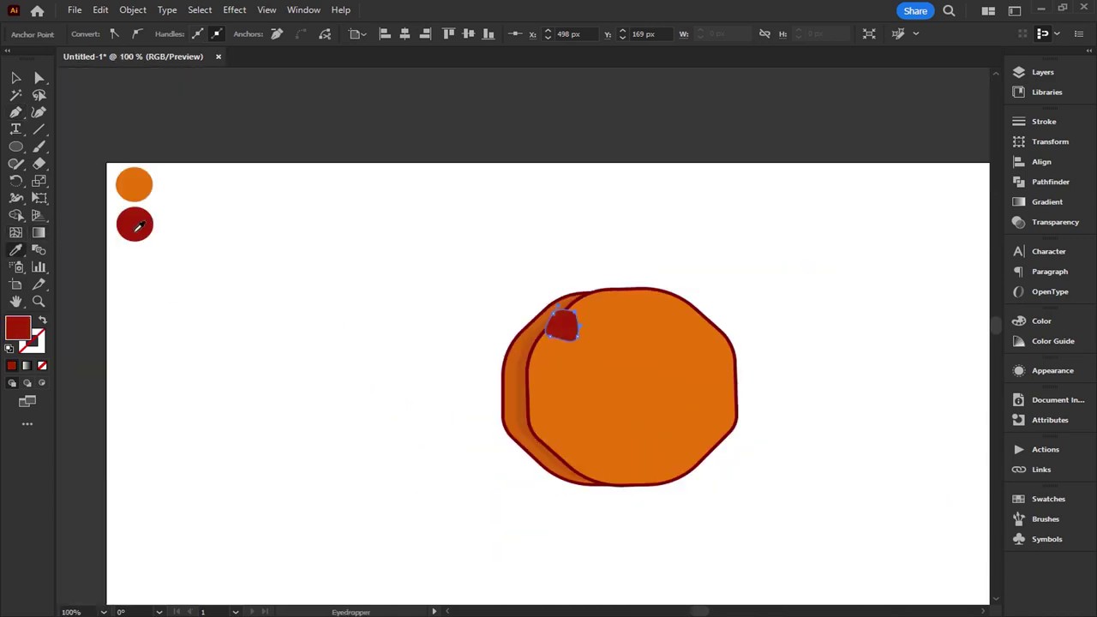
left_click(16, 78)
left_click(570, 330)
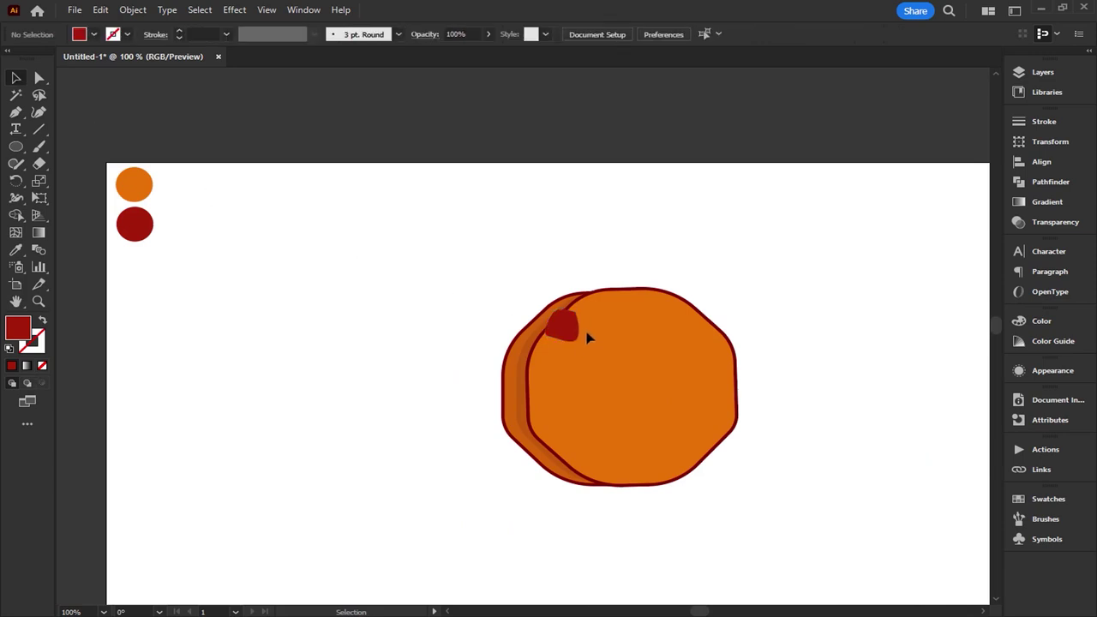
Step: Set the chunk's outline colour to dark red 7A0000
left_click(40, 351)
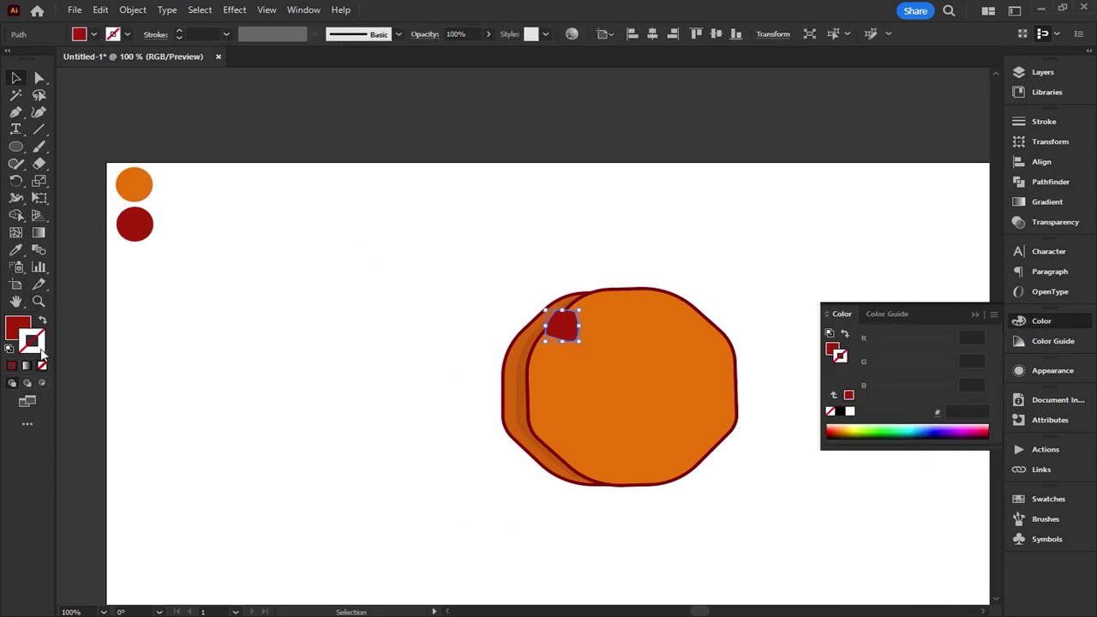
double_click(38, 347)
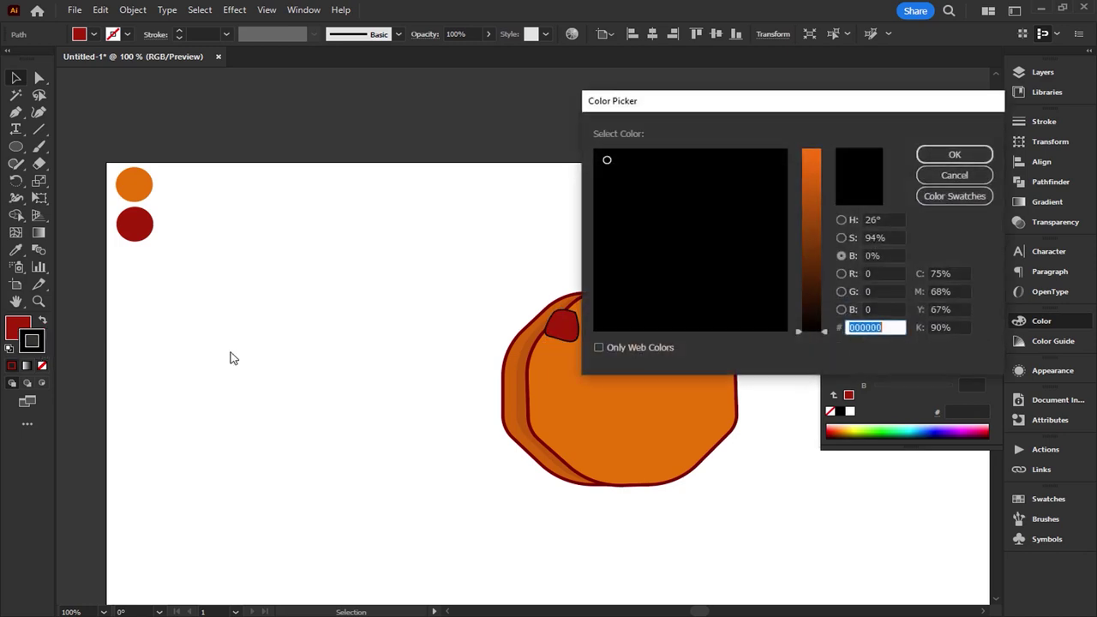
left_click(842, 221)
left_click(808, 328)
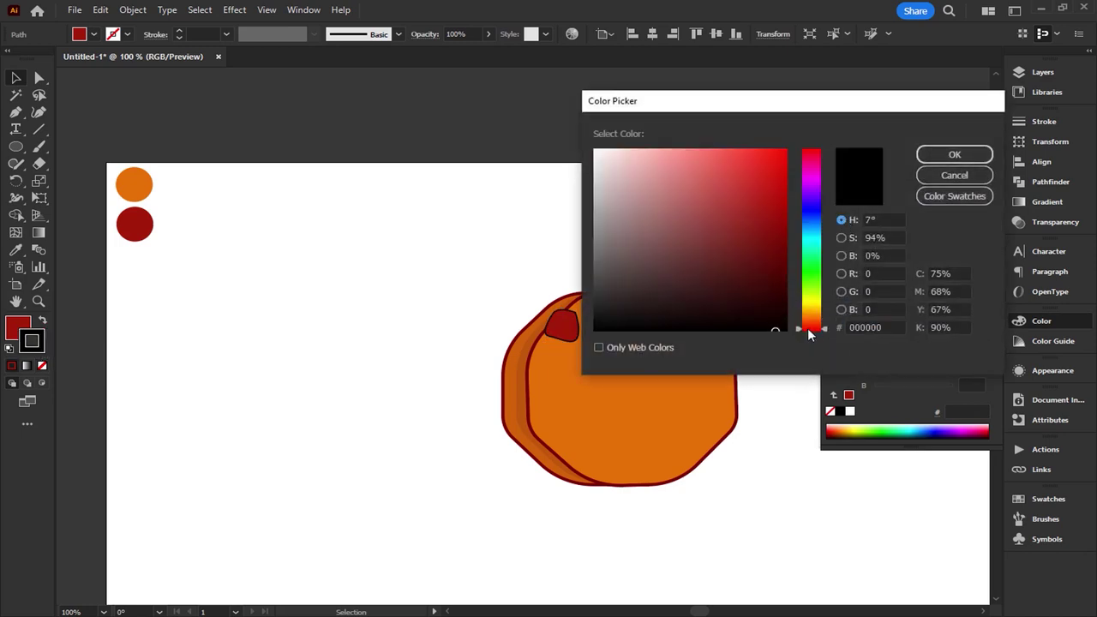
left_click(787, 261)
left_click_drag(786, 262, 786, 243)
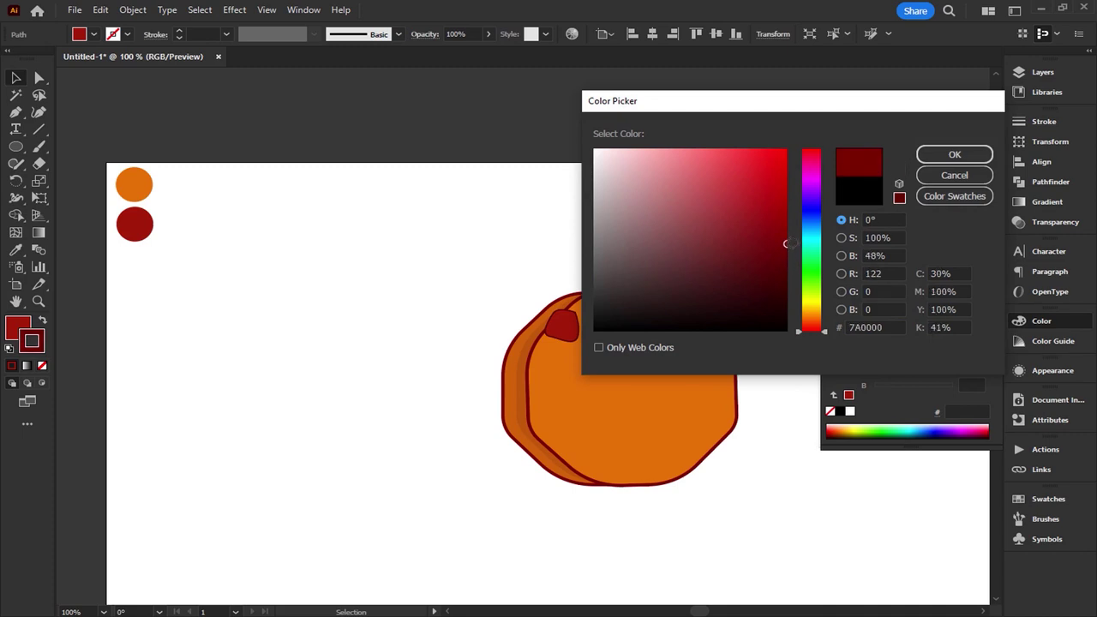
left_click(926, 154)
left_click(975, 315)
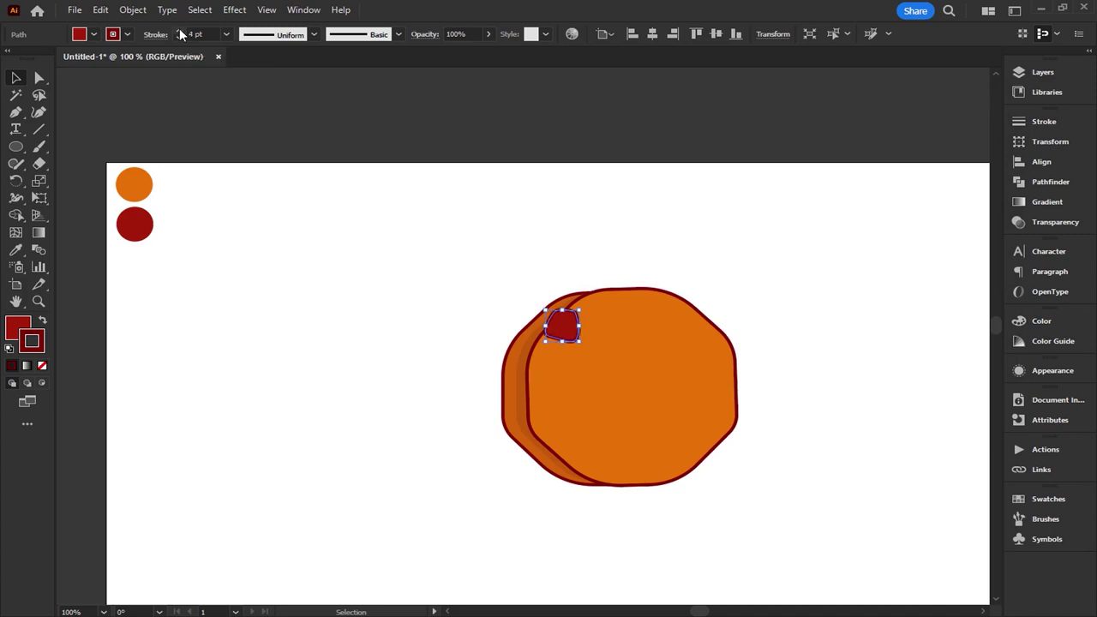
left_click(311, 239)
scroll(557, 360, "up", 2)
left_click(512, 302)
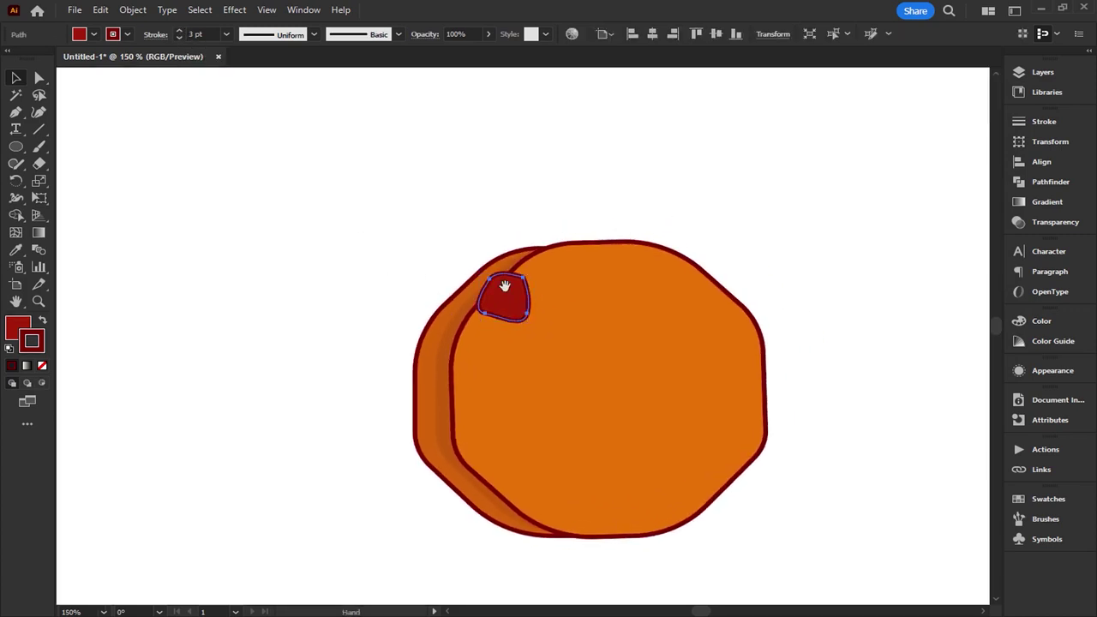
Step: Draw red chunks near the cookie's bottom and lower right
left_click_drag(502, 289, 377, 231)
left_click(654, 199)
left_click(16, 114)
left_click(386, 426)
mouse_move(408, 454)
left_mouse_down()
mouse_move(432, 438)
mouse_move(416, 435)
left_mouse_up()
left_click(386, 426)
mouse_move(587, 413)
left_mouse_down()
mouse_move(568, 428)
mouse_move(587, 378)
mouse_move(603, 403)
left_mouse_up()
Step: Add more chunks on the right side, left edge and top of the cookie
left_click(566, 254)
mouse_move(556, 274)
left_mouse_down()
mouse_move(592, 289)
mouse_move(577, 252)
left_mouse_up()
left_click(326, 335)
left_click_drag(347, 321, 342, 330)
left_click(327, 336)
left_click(515, 197)
left_click_drag(494, 221, 514, 216)
left_click(513, 196)
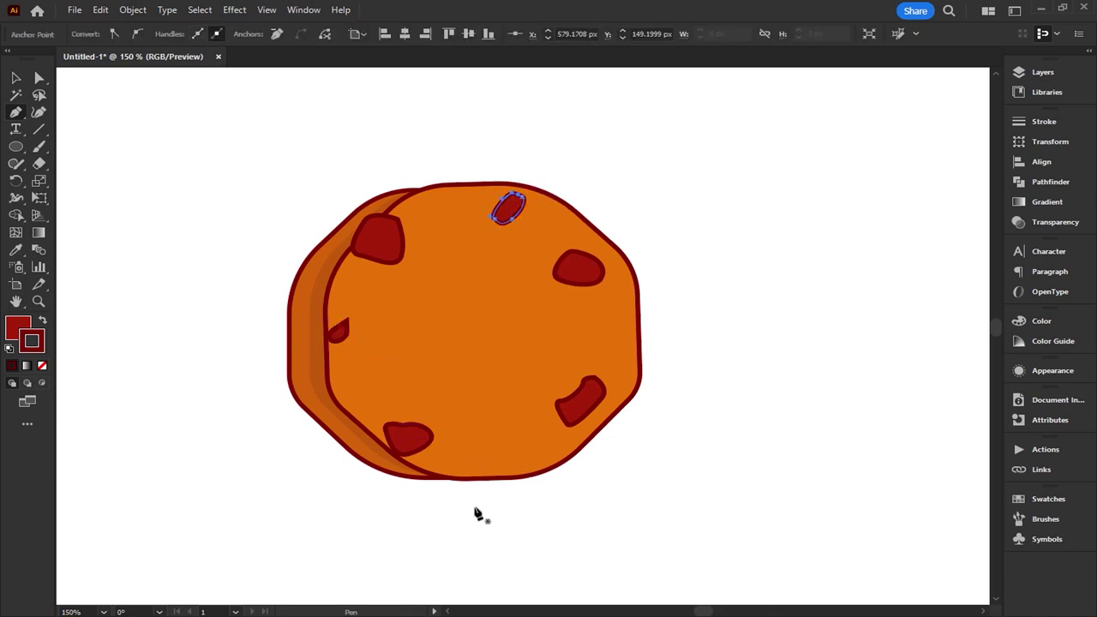
left_click(15, 78)
left_click(288, 92)
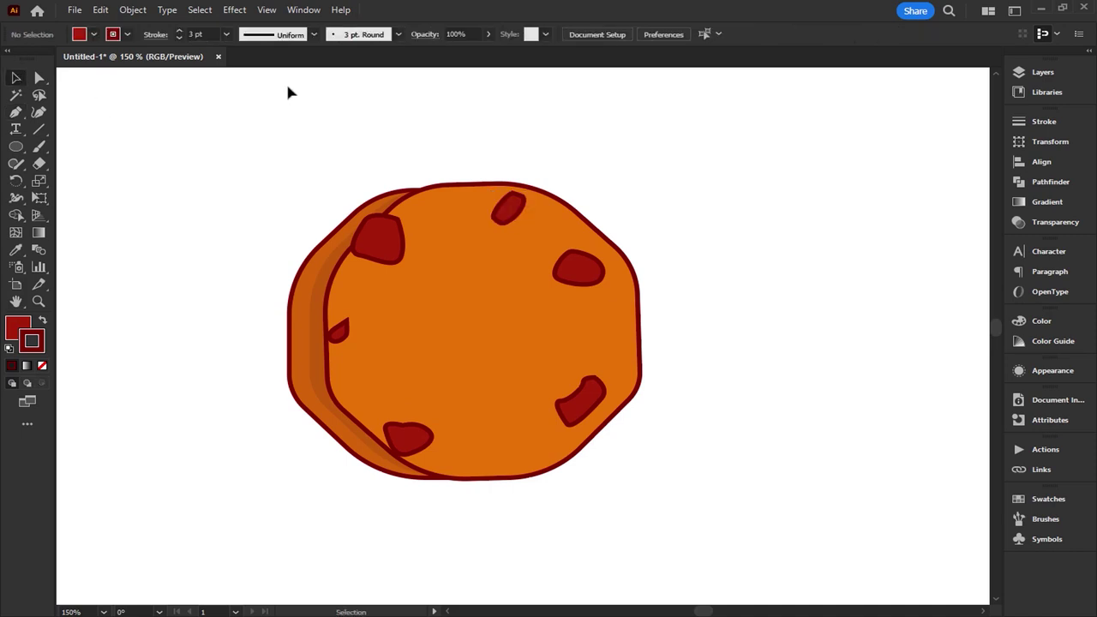
left_click(583, 279)
Step: Draw a new freeform patch overlapping the upper-right chip's right side
left_click(742, 272)
scroll(583, 277, "up", 1)
scroll(583, 277, "up", 1)
left_click_drag(592, 380, 558, 314)
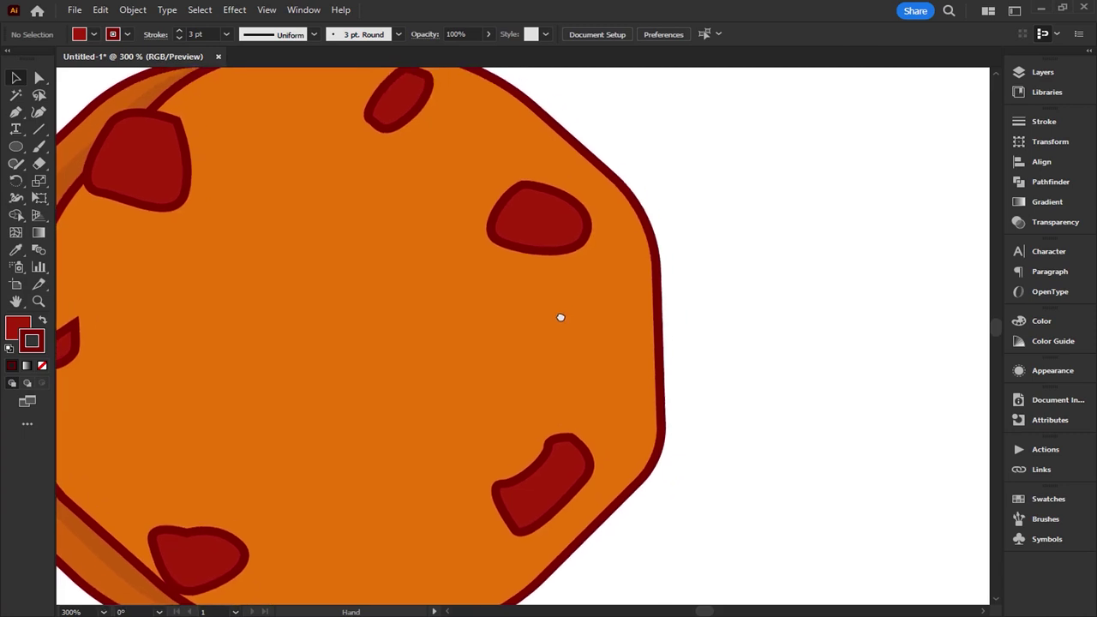
left_click(556, 221)
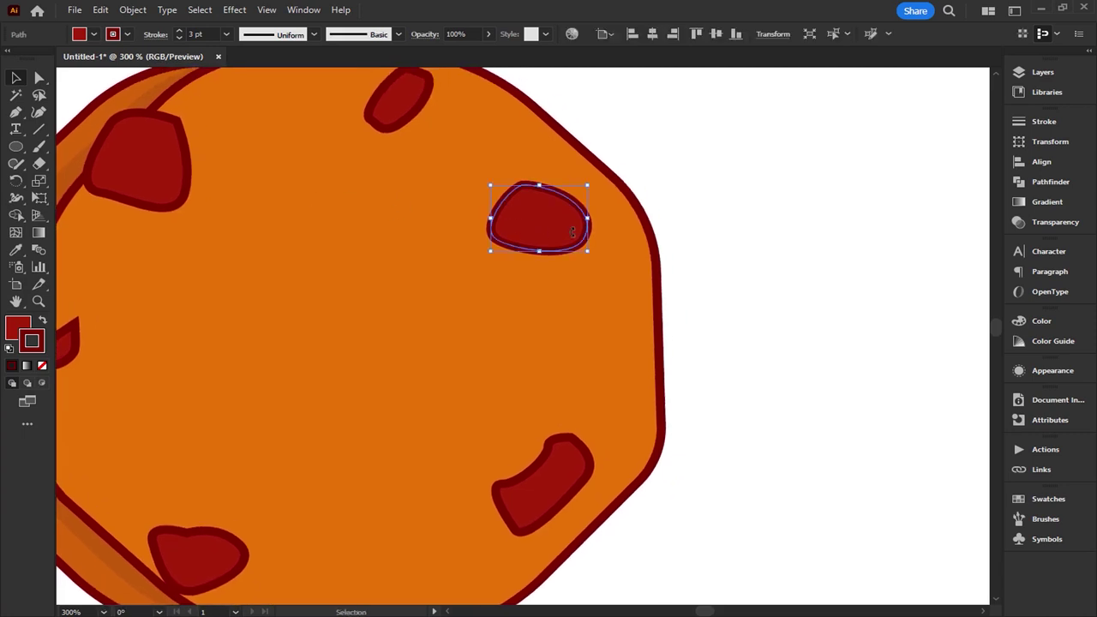
left_click(16, 112)
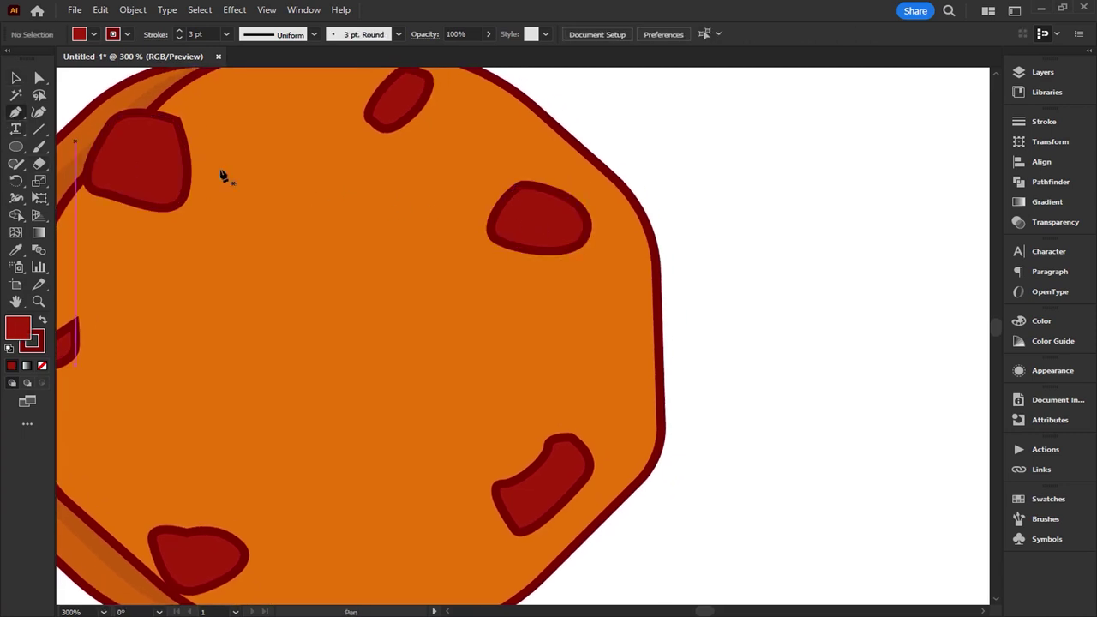
left_click(579, 175)
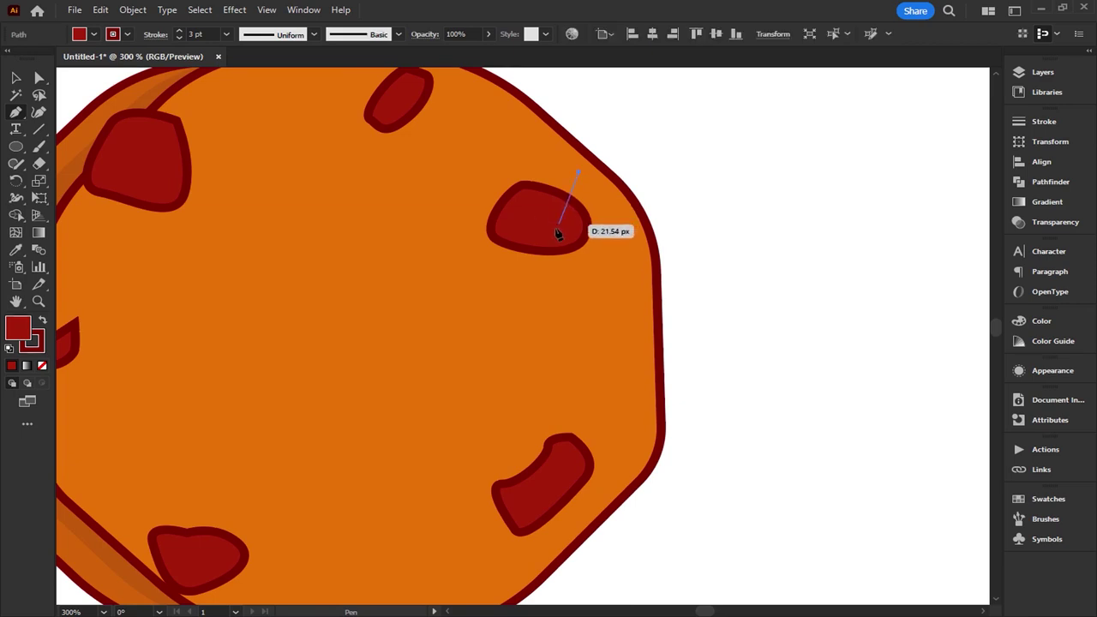
left_click_drag(546, 260, 522, 270)
left_click(559, 297)
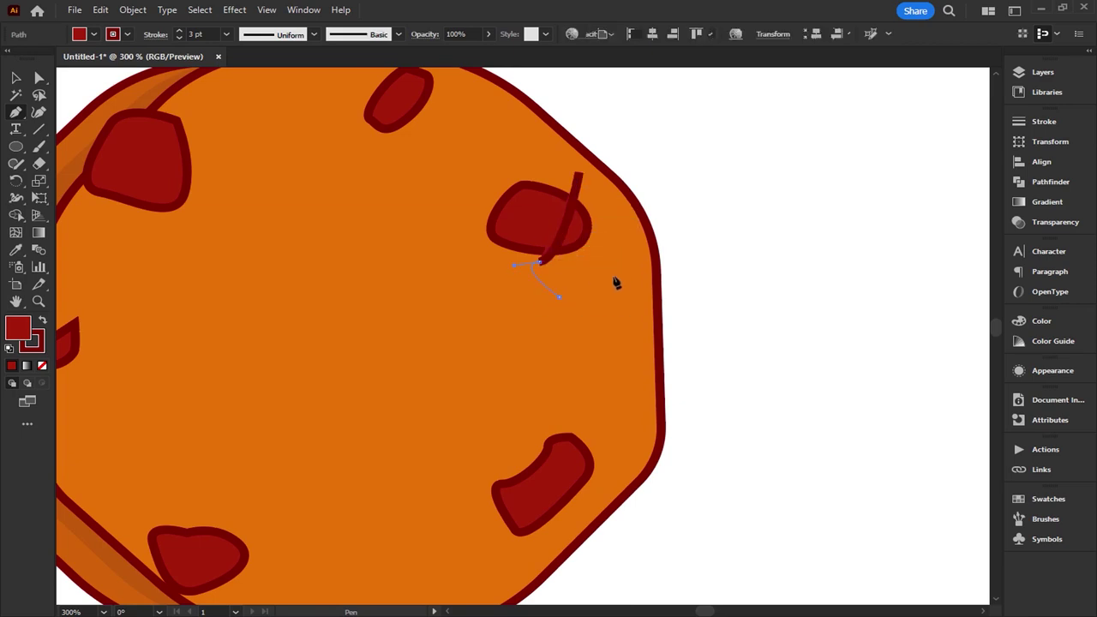
left_click(625, 268)
left_click(626, 190)
left_click(578, 174)
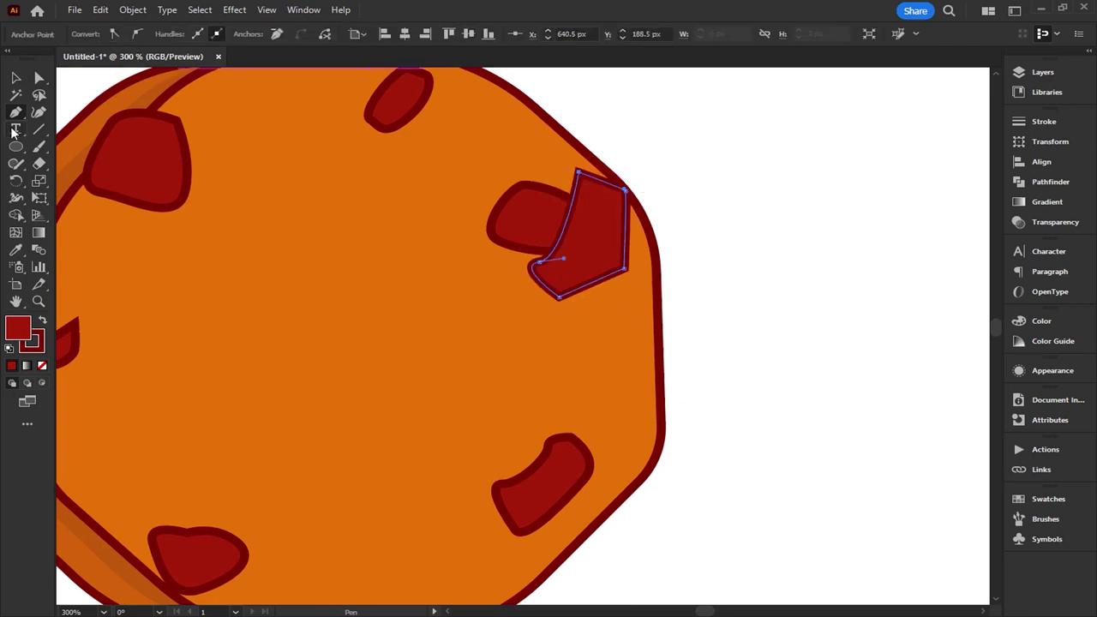
Step: Remove the patch's outline and fill it a lighter red (B7342A)
left_click(17, 79)
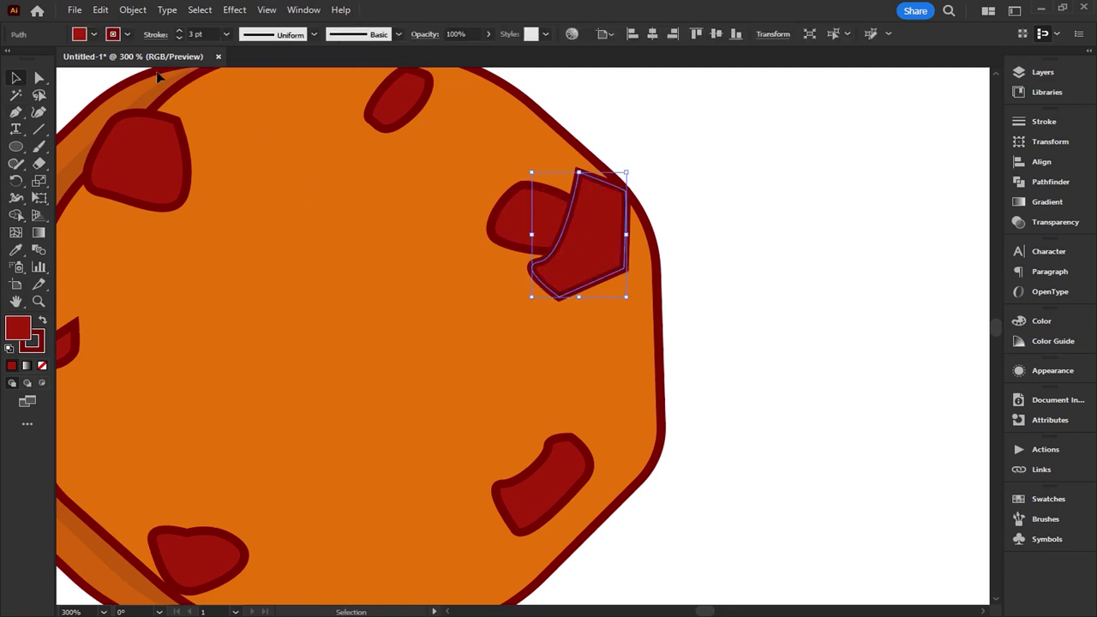
left_click(129, 38)
left_click(13, 62)
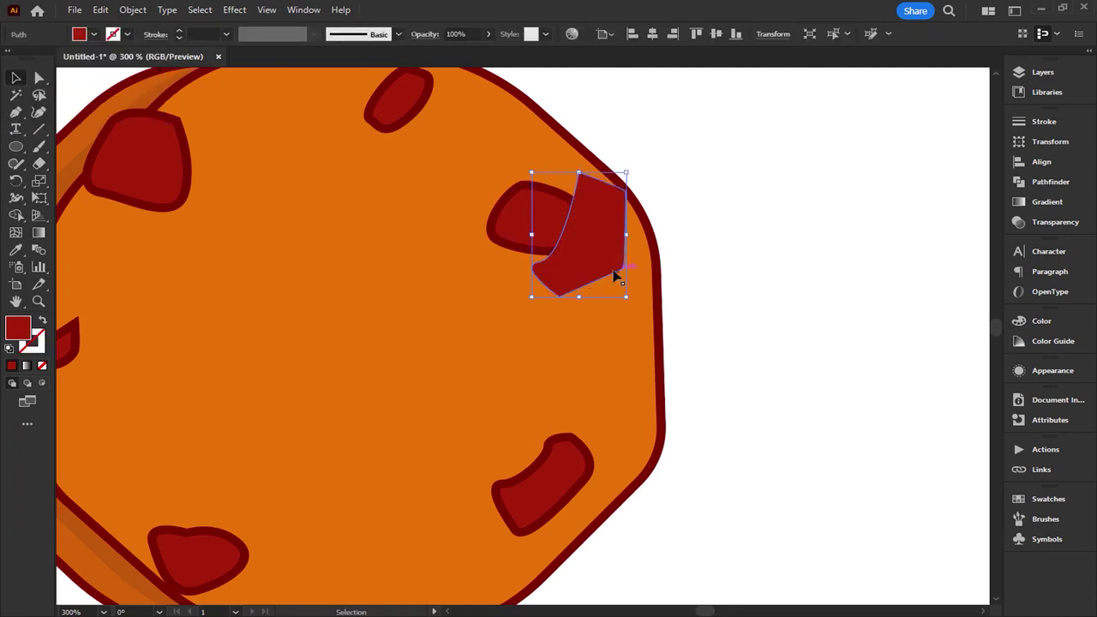
double_click(11, 331)
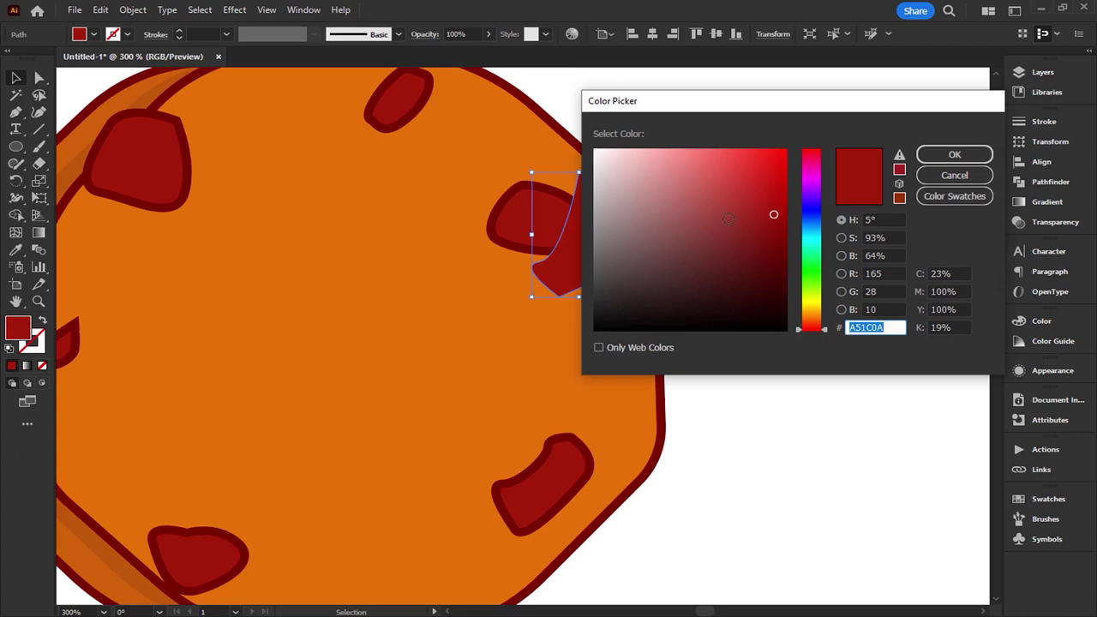
left_click_drag(727, 218, 719, 198)
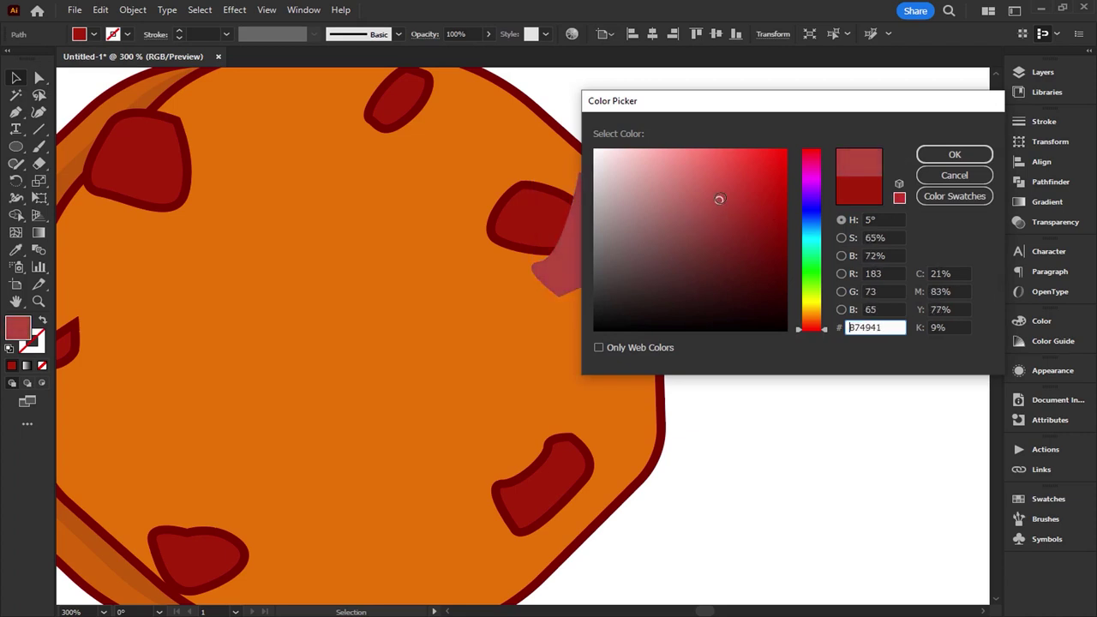
mouse_move(719, 199)
left_mouse_down()
mouse_move(715, 227)
mouse_move(710, 191)
mouse_move(741, 198)
left_mouse_up()
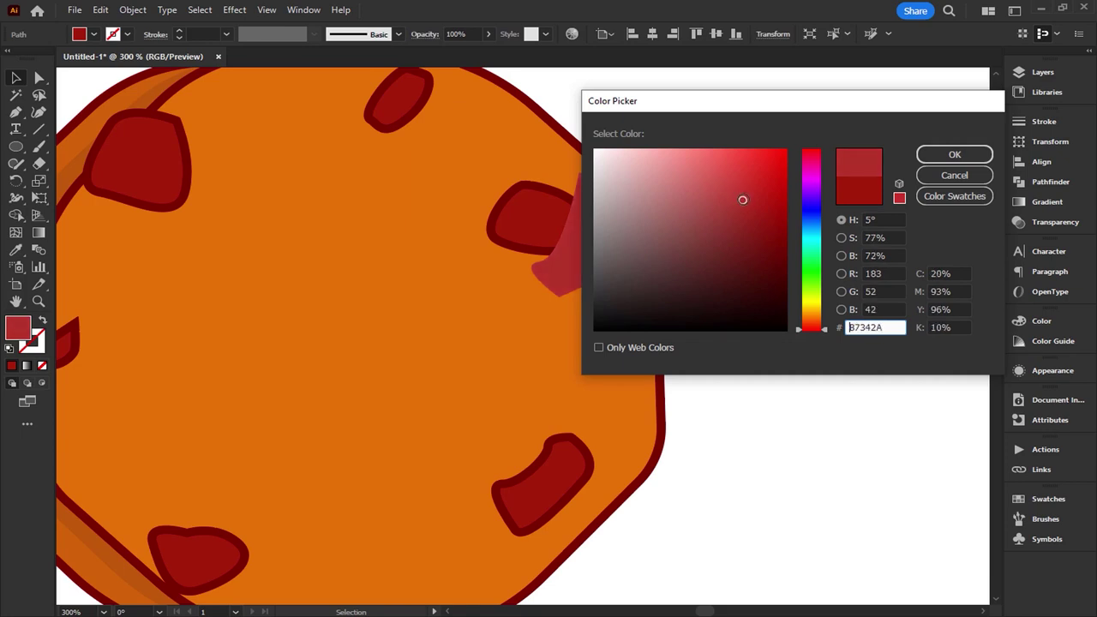
left_click(951, 155)
left_click(869, 184)
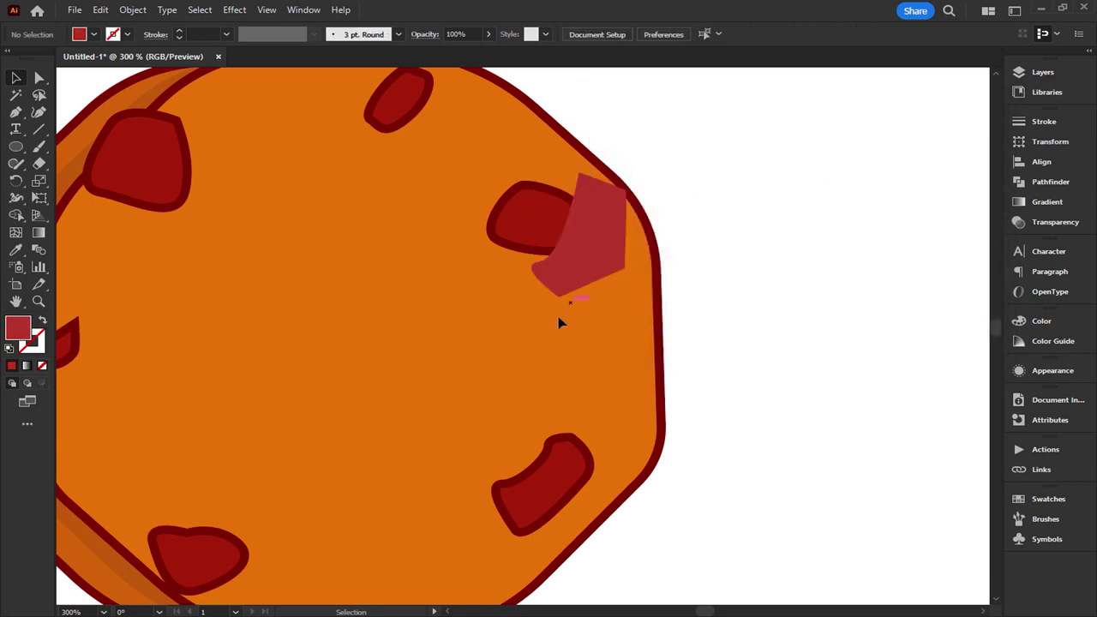
left_click_drag(444, 311, 444, 311)
Step: Delete the part of the light red patch lying outside the chip with Shape Builder
left_click(13, 220)
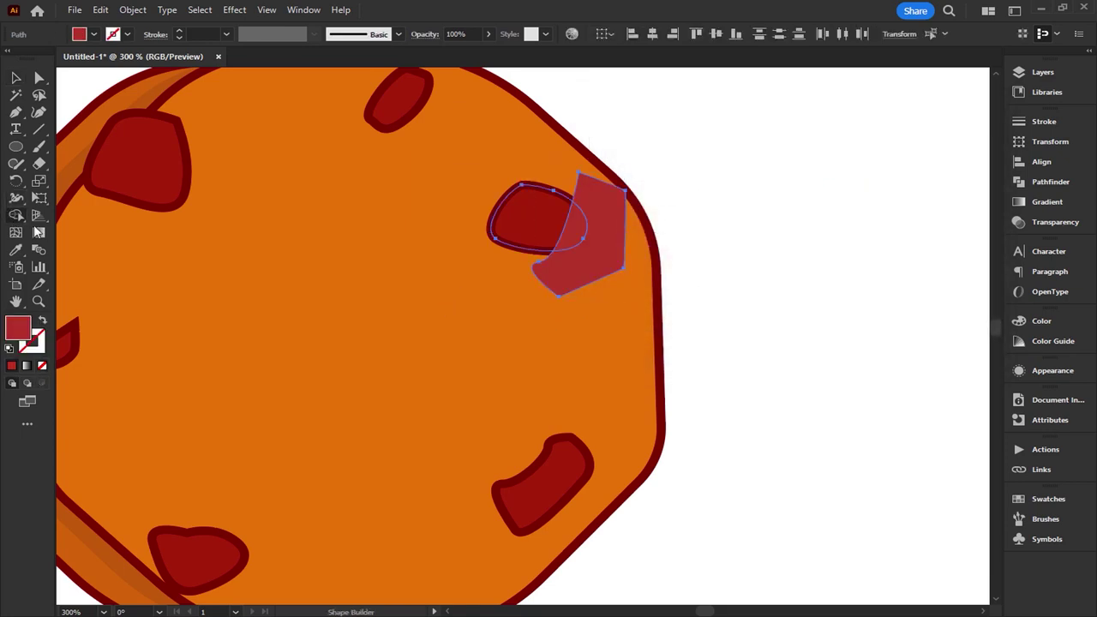
left_click(586, 283, "alt")
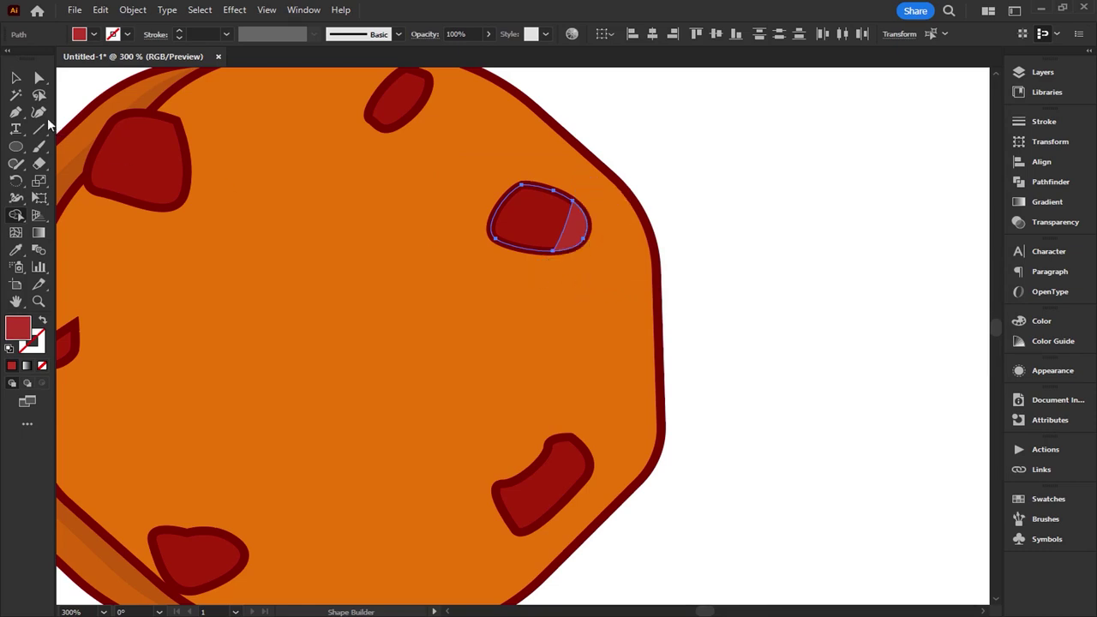
left_click(13, 78)
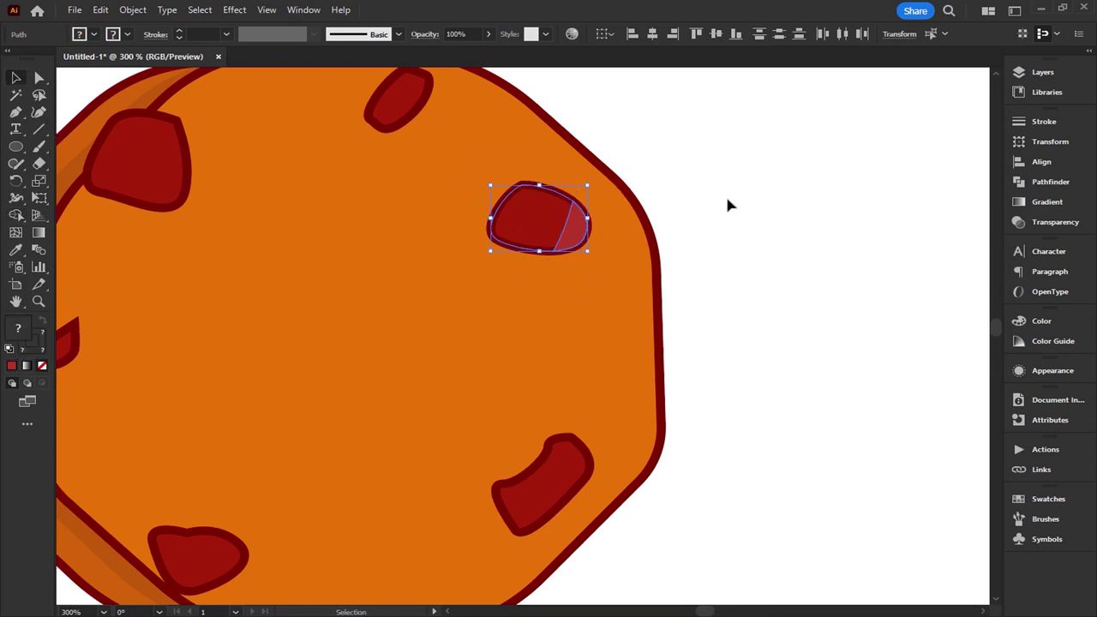
left_click(729, 205)
scroll(635, 200, "up", 1)
left_click(558, 237)
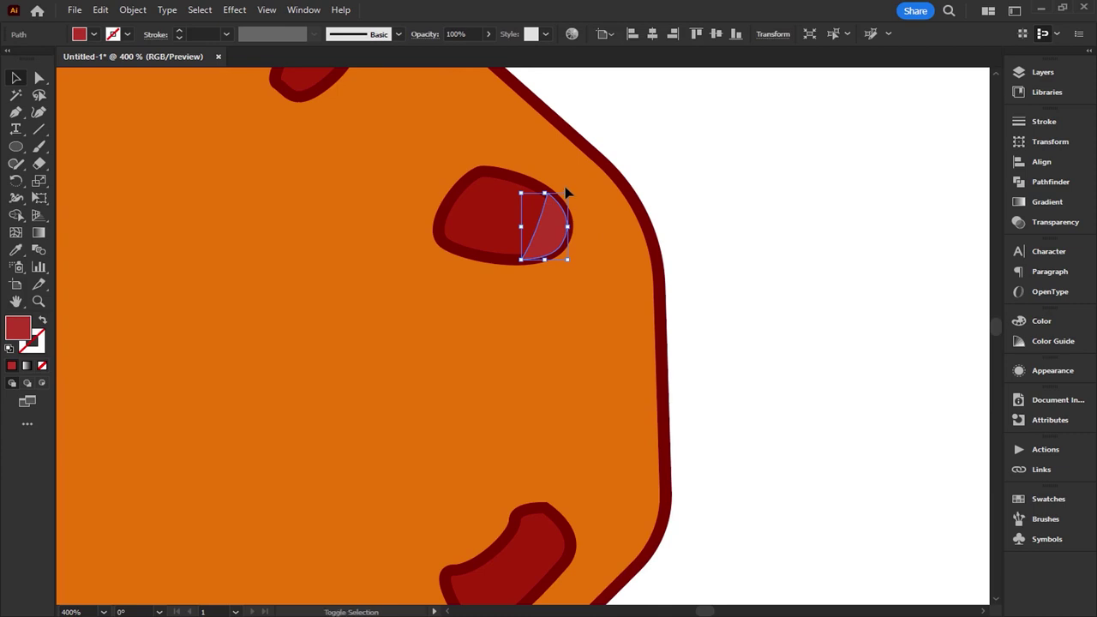
Step: Shrink the light red sliver from its corners toward the chip's right edge
left_click_drag(566, 191, 566, 195)
left_click_drag(525, 260, 521, 258)
scroll(589, 268, "up", 1)
scroll(589, 267, "up", 1)
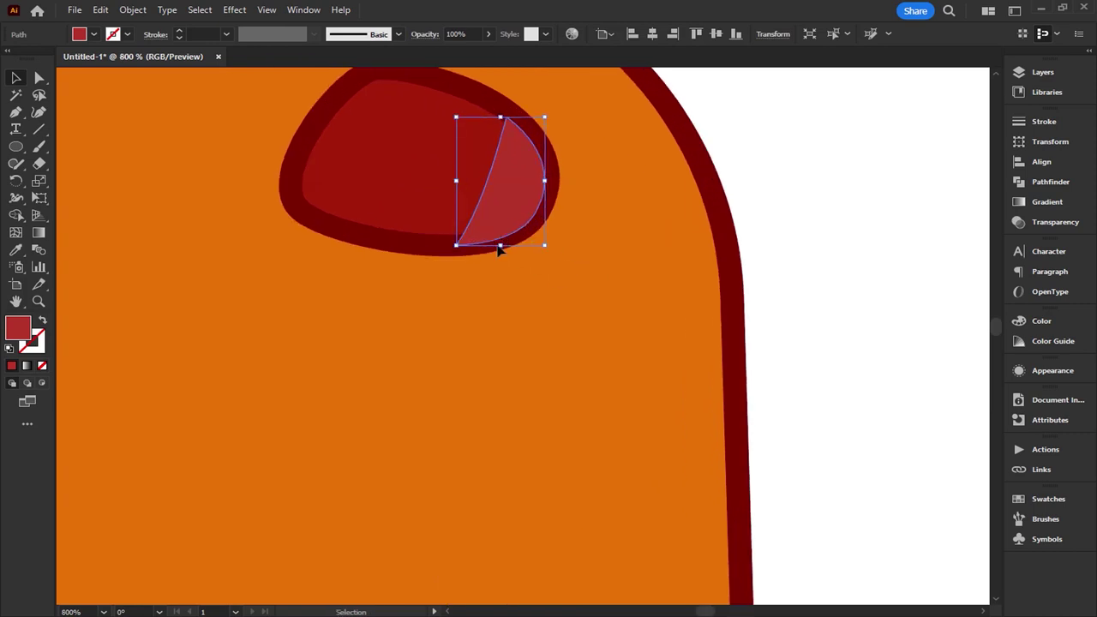
left_click_drag(500, 248, 502, 246)
left_click(617, 242)
Step: Refine the sliver to about 9.77 by 15 px so it sits inside the chip
left_click(509, 172)
left_click_drag(542, 117, 540, 118)
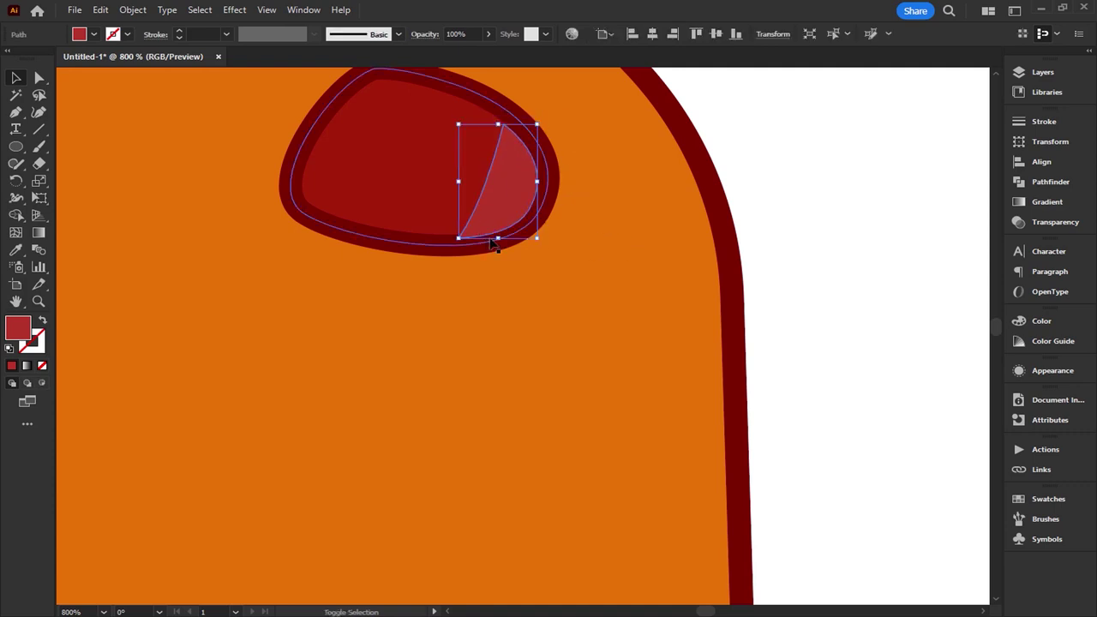
left_click_drag(496, 240, 498, 238)
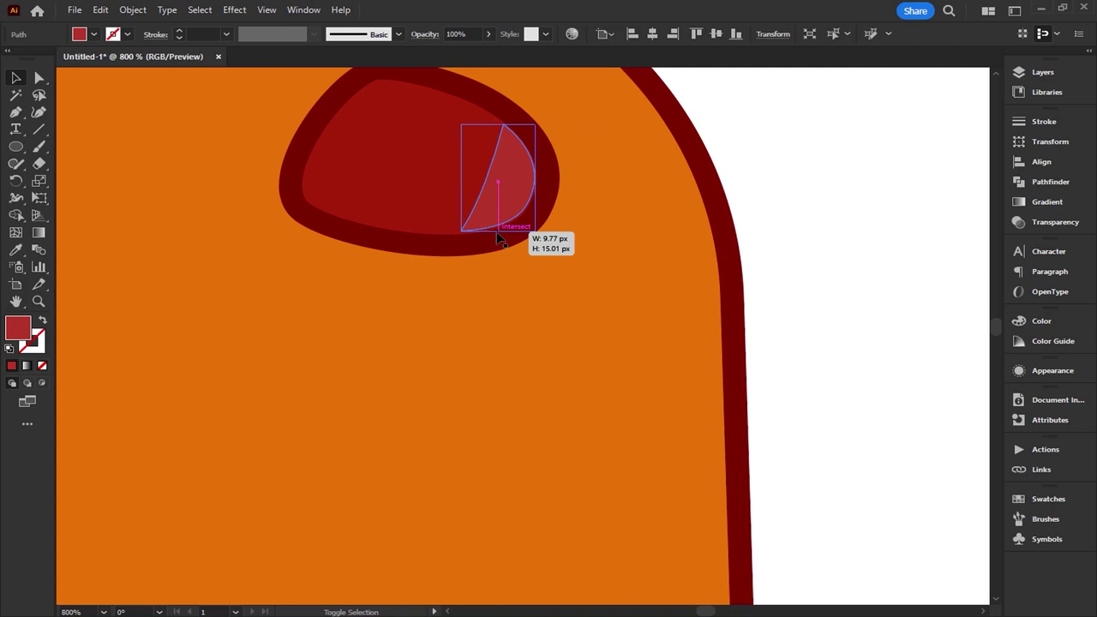
left_click_drag(497, 239, 539, 282)
key("ctrl+shift+a")
scroll(539, 249, "down", 1)
scroll(541, 252, "down", 1)
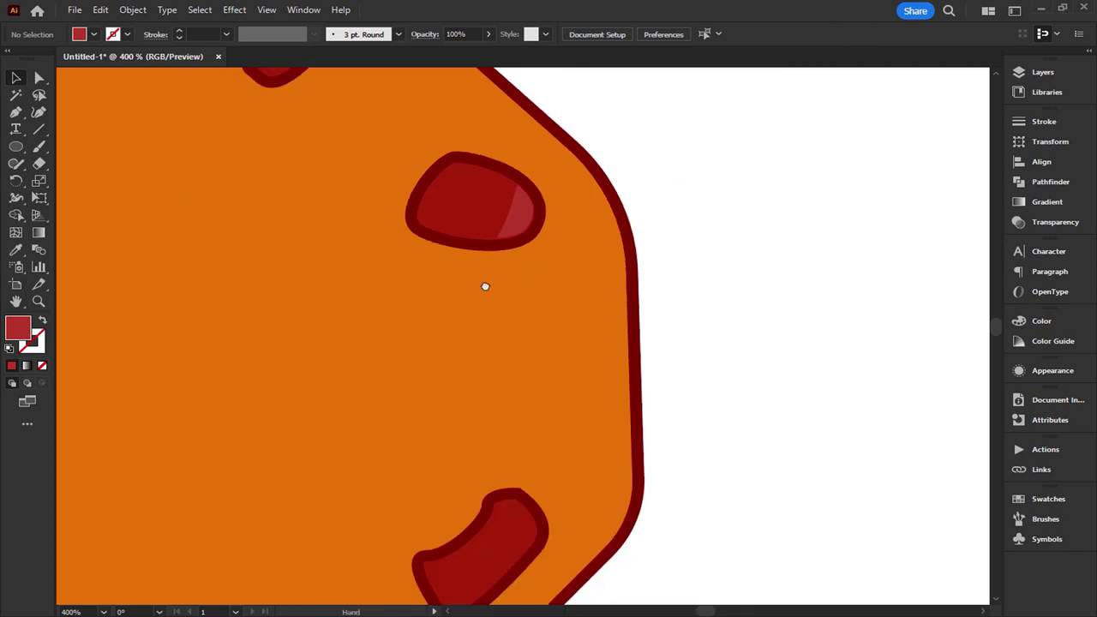
left_click_drag(485, 287, 565, 223)
Step: Group the upper-right chip with its light red highlight
scroll(623, 314, "down", 2)
left_click_drag(605, 363, 606, 330)
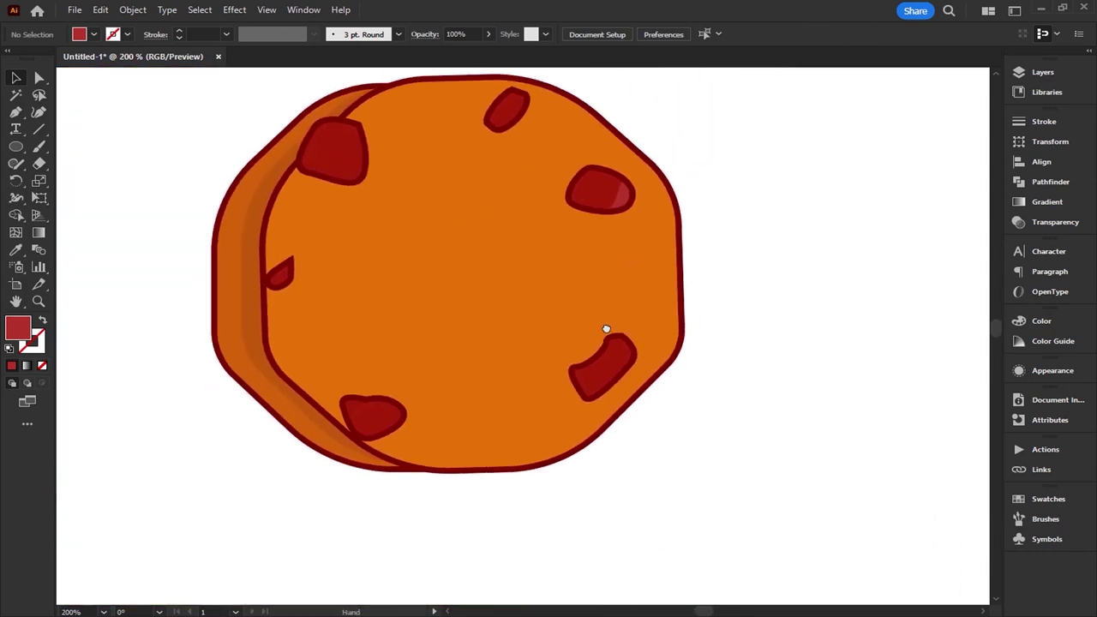
scroll(607, 244, "up", 2)
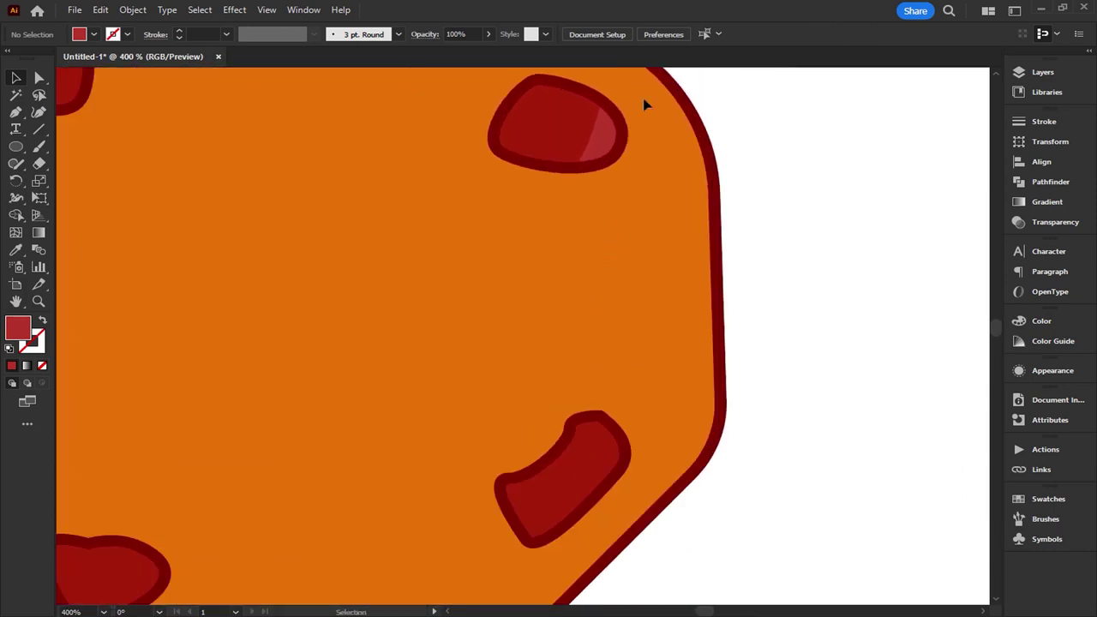
left_click(553, 143)
right_click(553, 143)
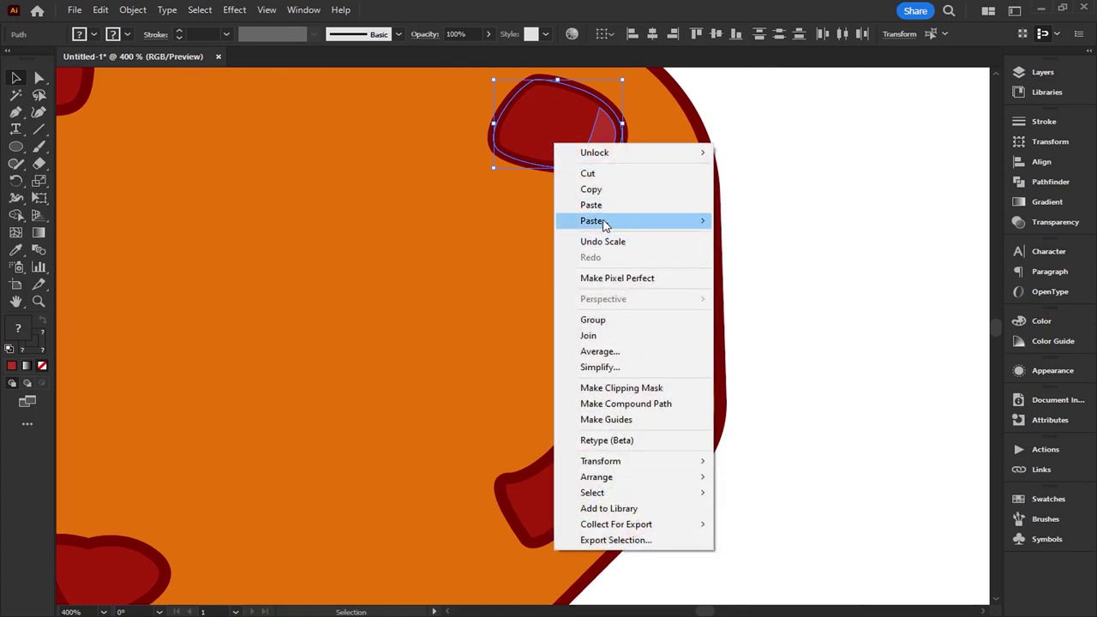
left_click(600, 319)
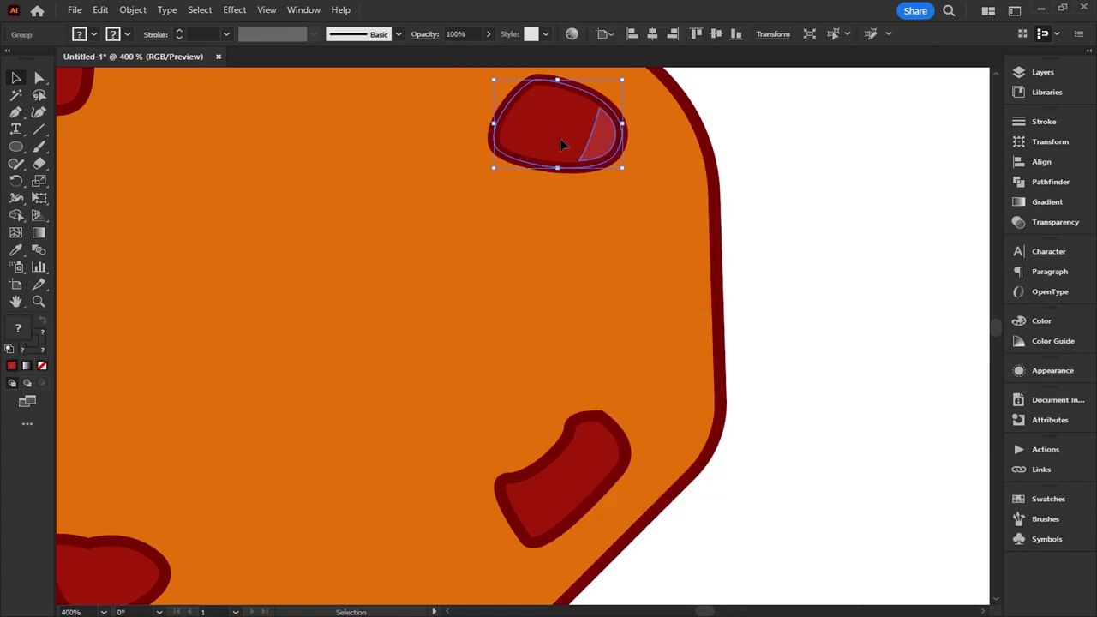
Step: Copy the grouped chip, paste it in back, and nudge the copy into place
left_click(100, 10)
left_click(120, 77)
left_click(101, 10)
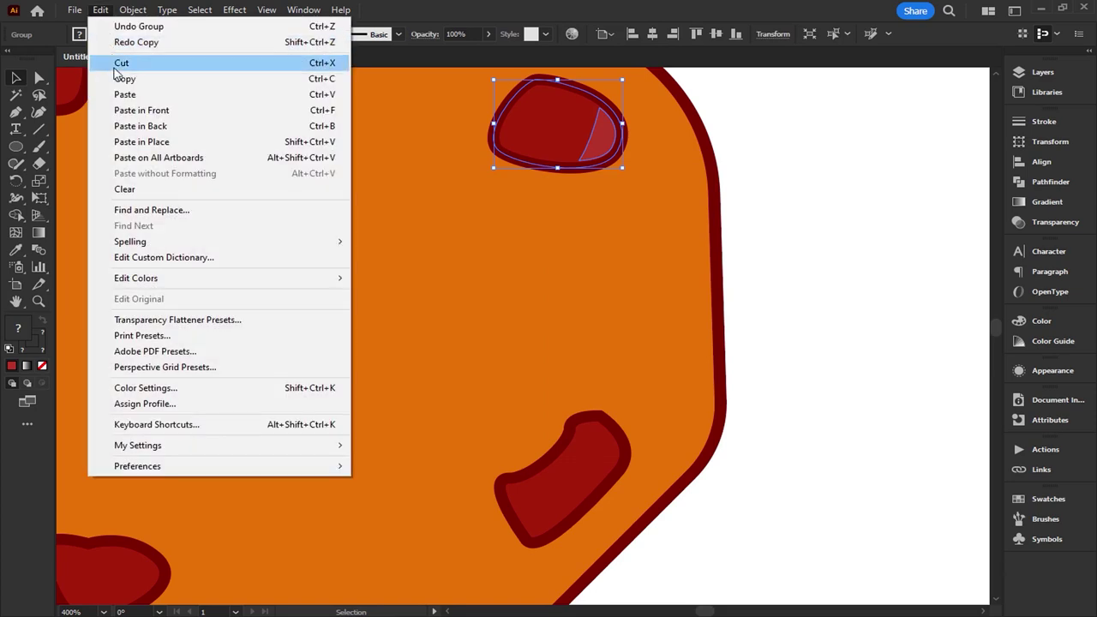
left_click(134, 127)
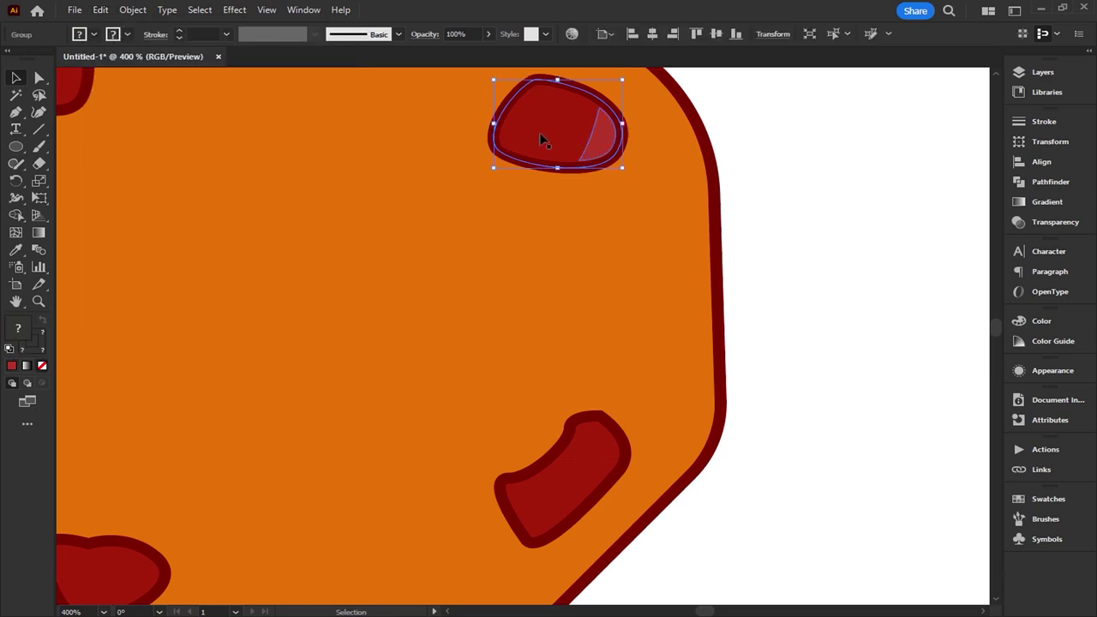
key("Up")
key("Up")
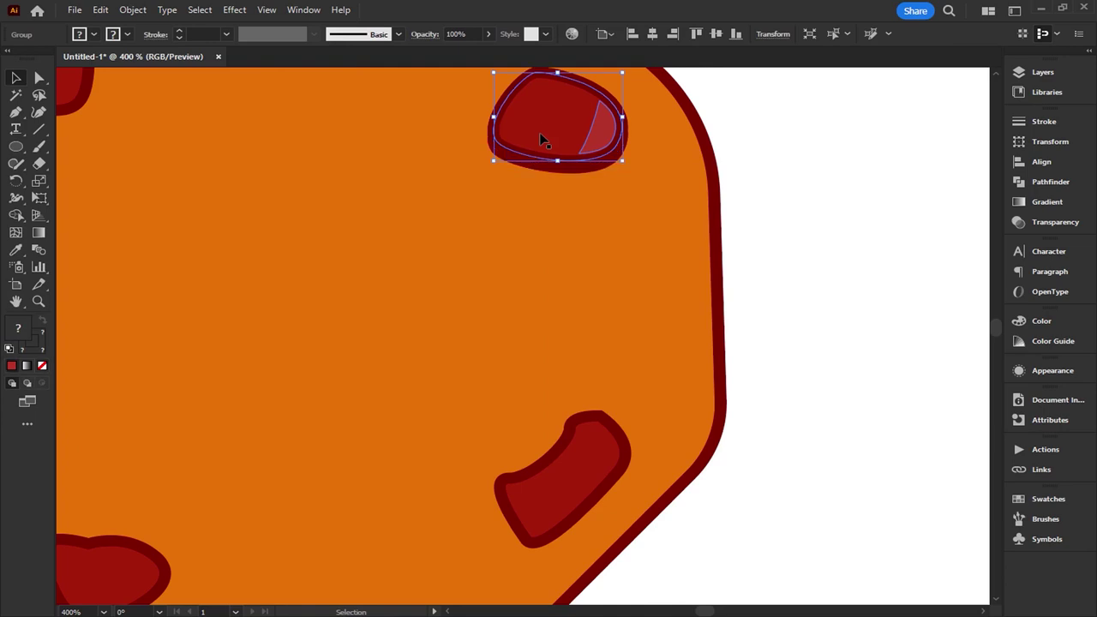
key("ctrl+shift+a")
left_click(586, 175)
key("Down")
key("Down")
key("Down")
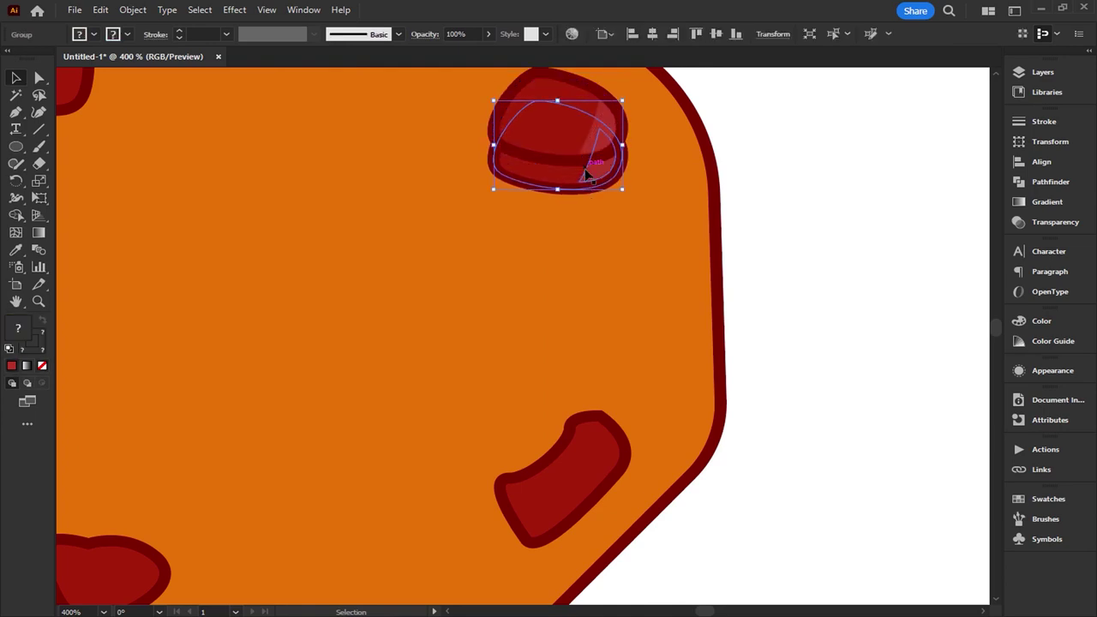
key("Up")
key("Up")
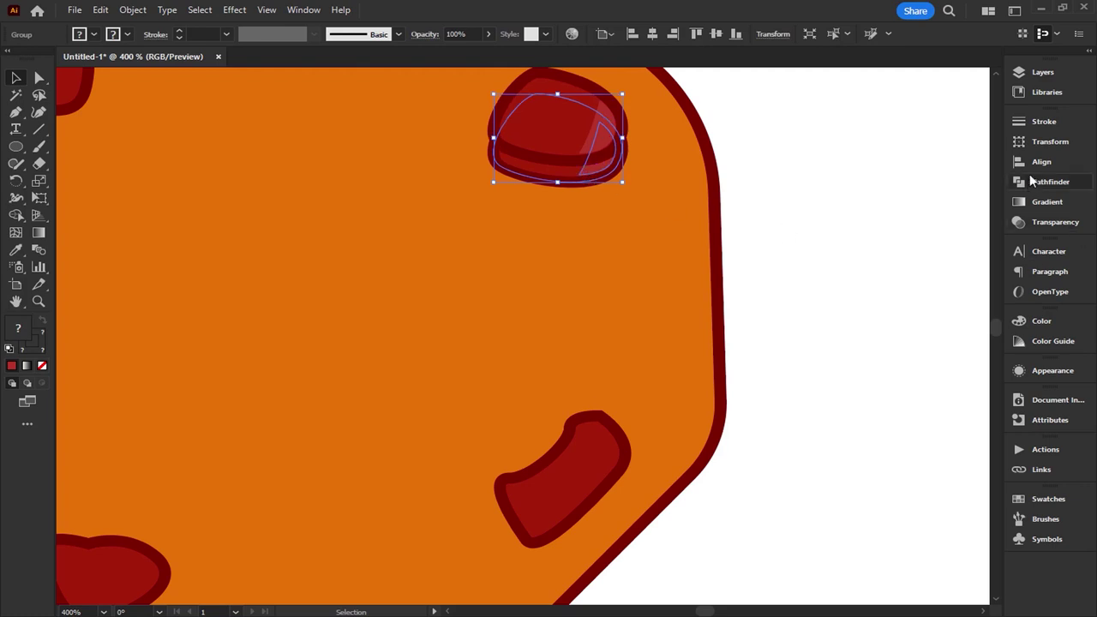
Step: Unite the pasted copy into a single shadow shape with Pathfinder
left_click(1041, 181)
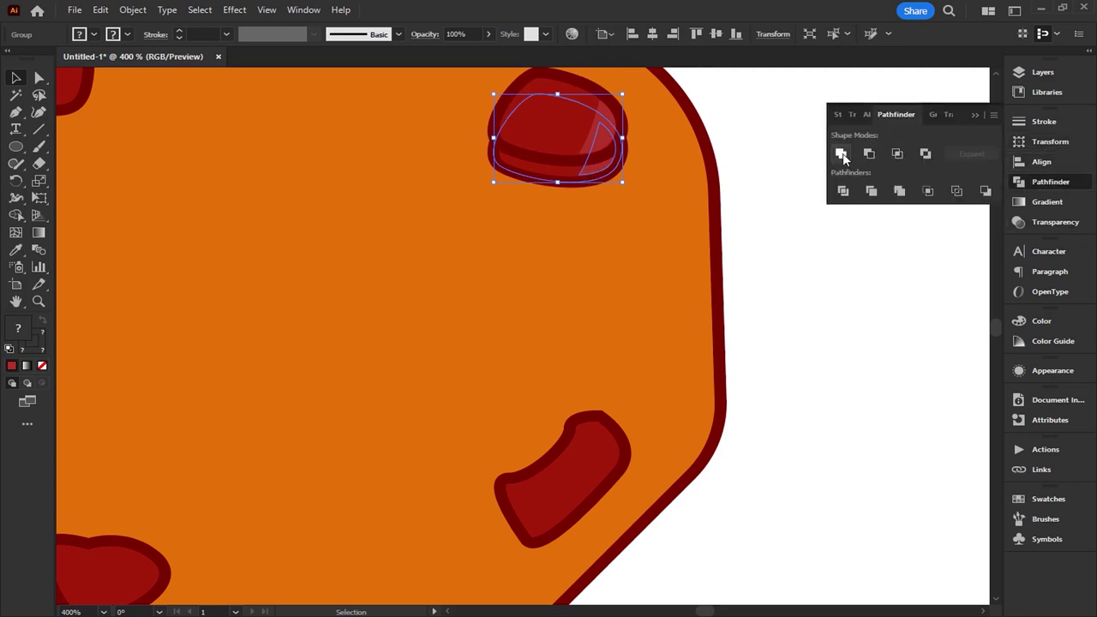
left_click(842, 153)
left_click(975, 115)
left_click(862, 166)
left_click(555, 176)
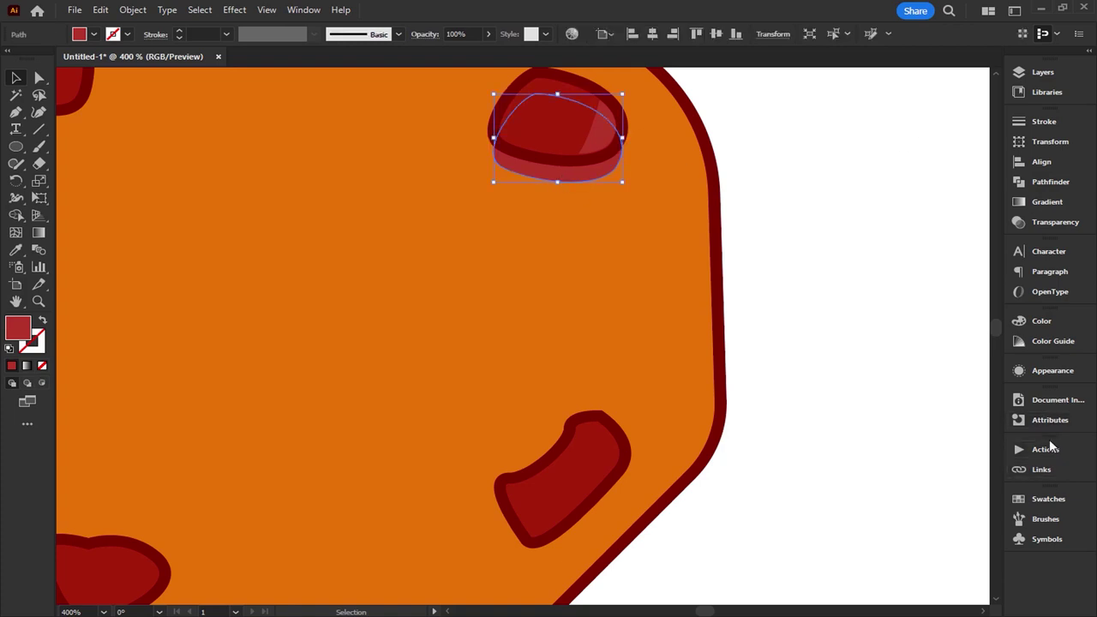
Step: Set the shadow shape's opacity to 50% in Appearance
left_click(1041, 371)
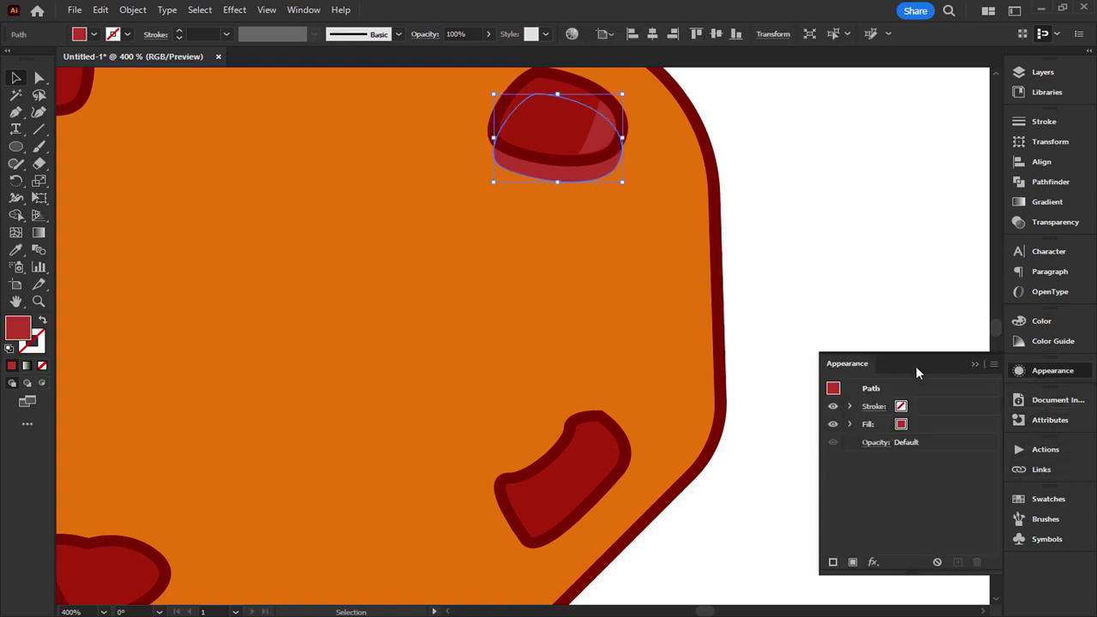
left_click(875, 442)
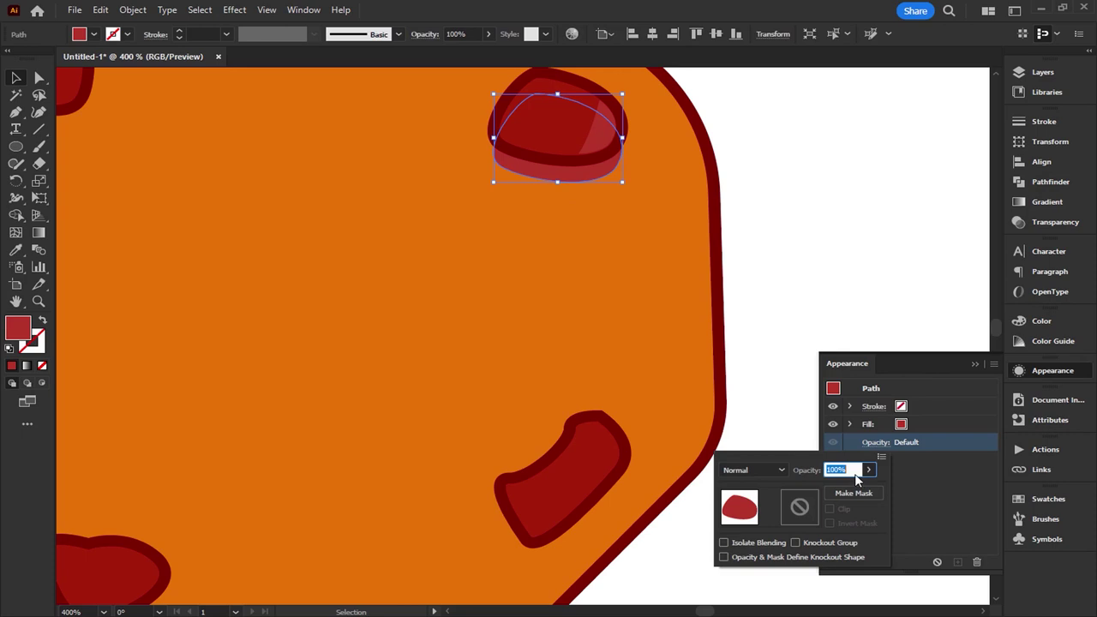
type("25")
key("BackSpace")
type("50")
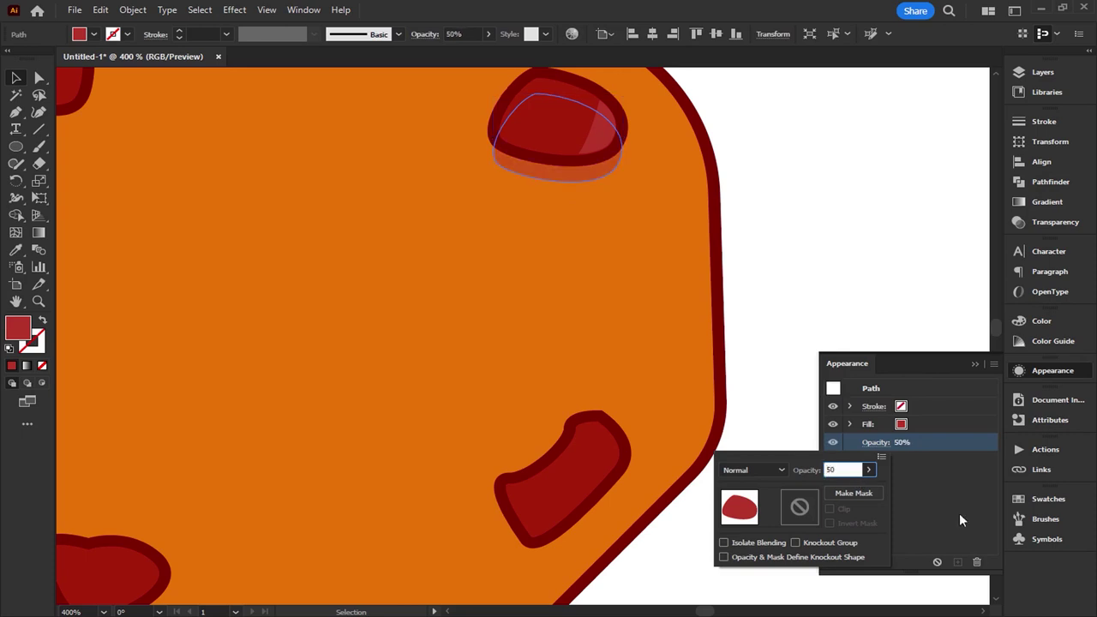
left_click(957, 314)
left_click(975, 363)
left_click(862, 279)
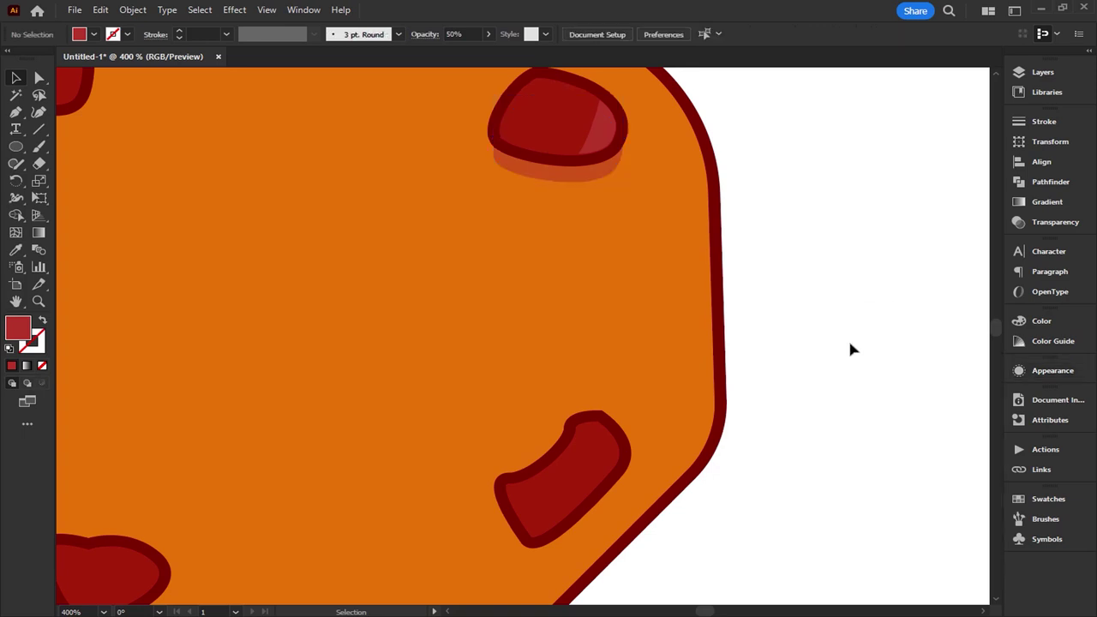
scroll(836, 320, "down", 3)
scroll(762, 350, "down", 1)
scroll(605, 343, "up", 1)
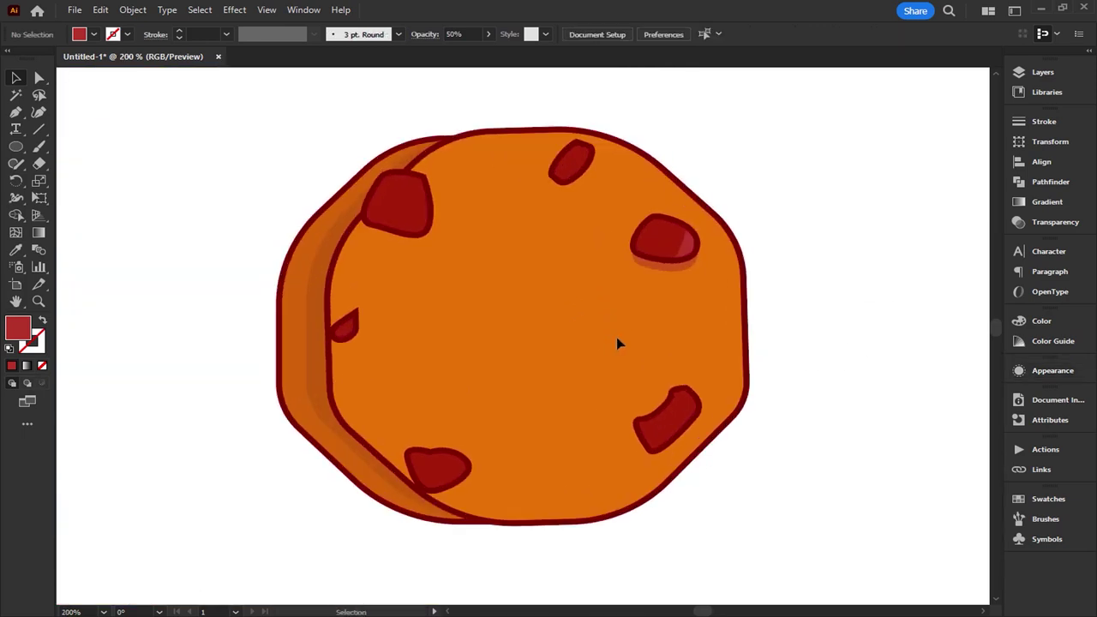
Step: Draw a closed pen polygon over the lower-right chunk
left_click(678, 272)
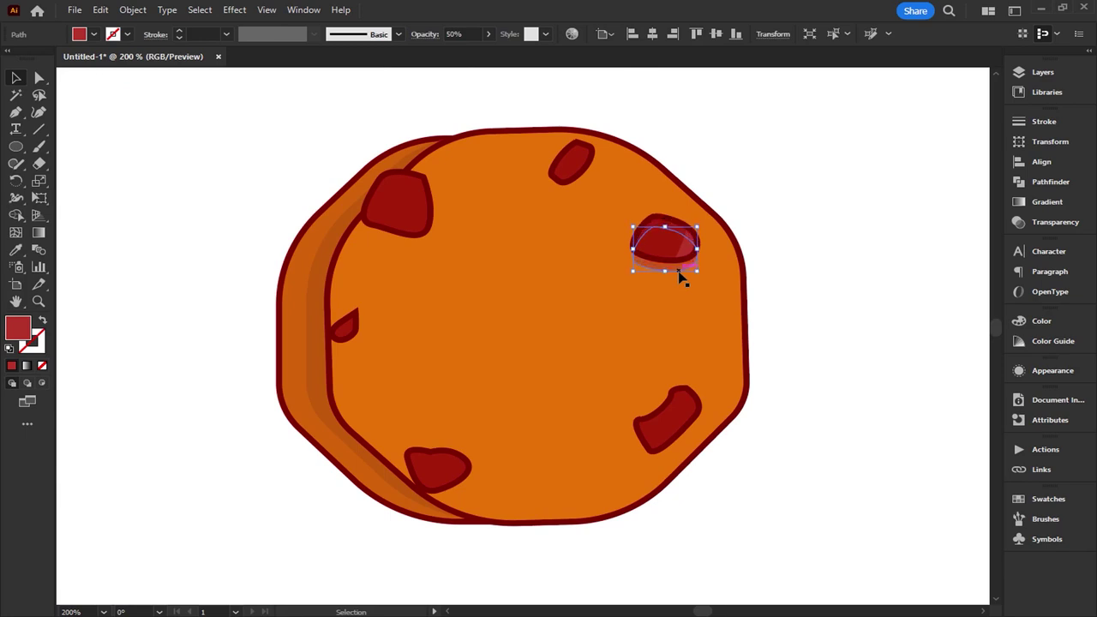
left_click(762, 314)
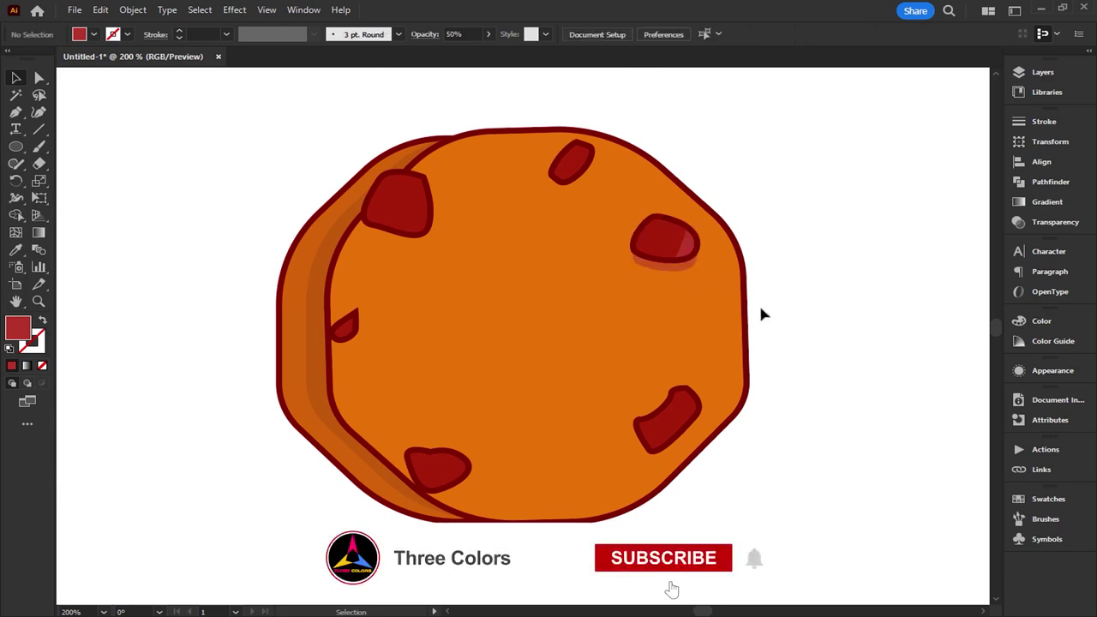
left_click(16, 111)
scroll(639, 428, "up", 3)
left_click(746, 251)
left_click(693, 331)
left_click(604, 384)
left_click(501, 443)
left_click(530, 486)
left_click(660, 491)
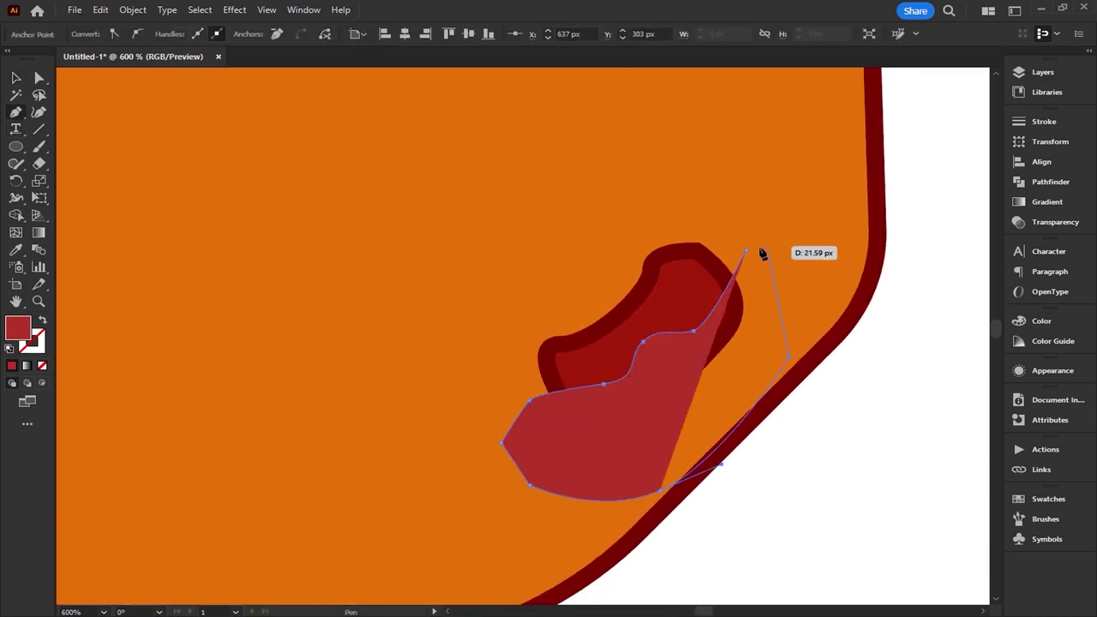
left_click(746, 251)
Step: Trim away the polygon area outside the chunk with Shape Builder
key("v")
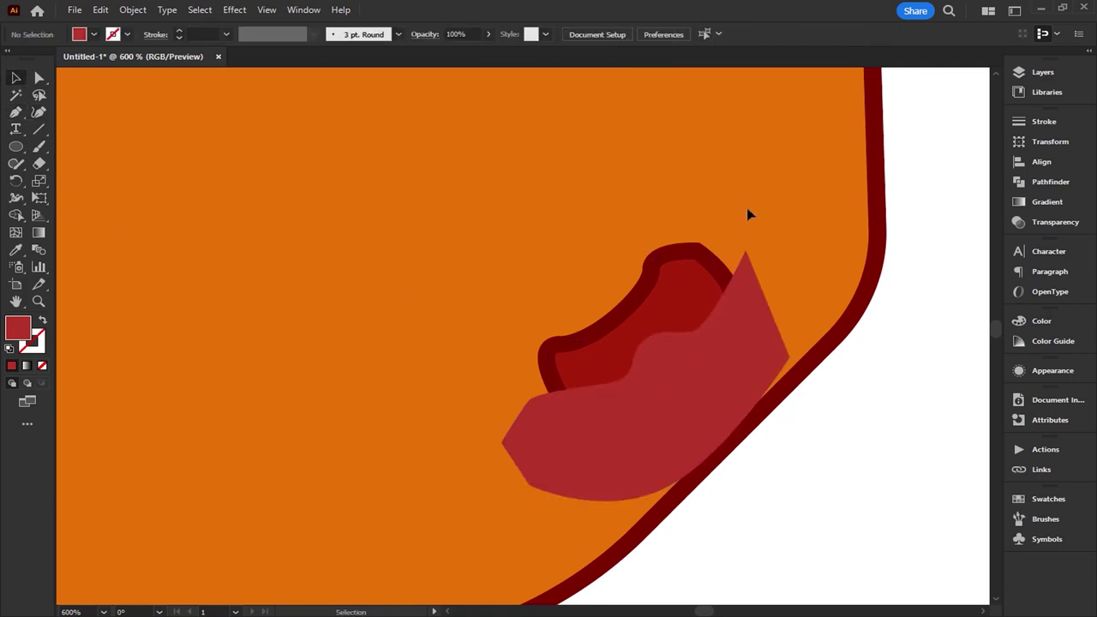
left_click(686, 261, "shift")
left_click(16, 214)
left_click(653, 451, "alt")
Step: Resize the lighter highlight to sit along the chunk's inner edge
key("v")
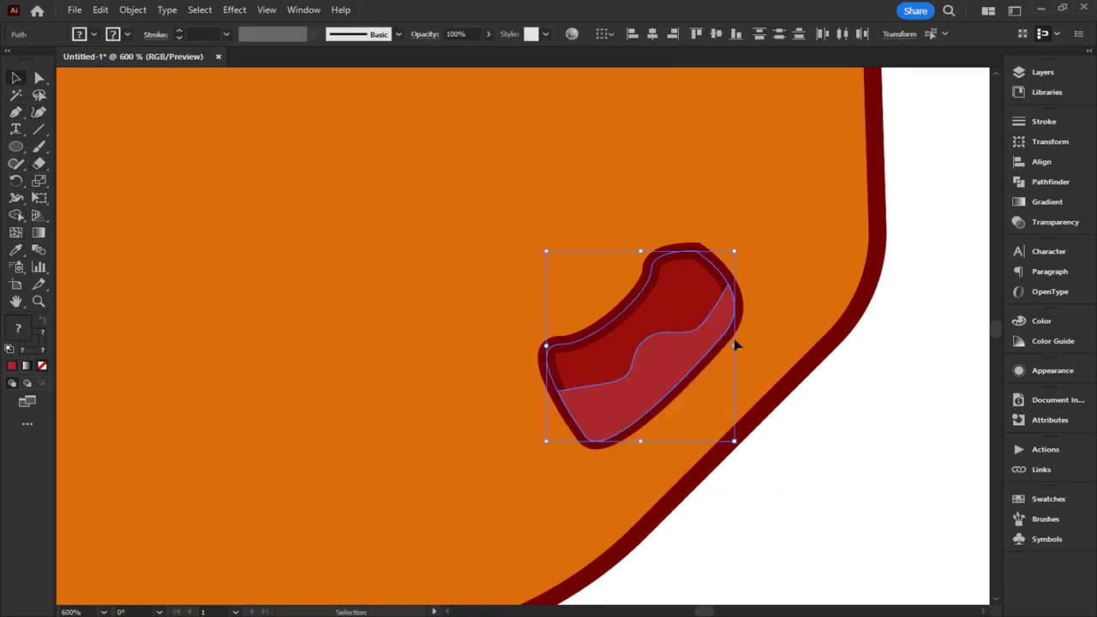
left_click(734, 343, "shift")
left_click_drag(735, 282, 729, 291)
left_click_drag(558, 442, 558, 441)
left_click(551, 497)
scroll(551, 503, "down", 1)
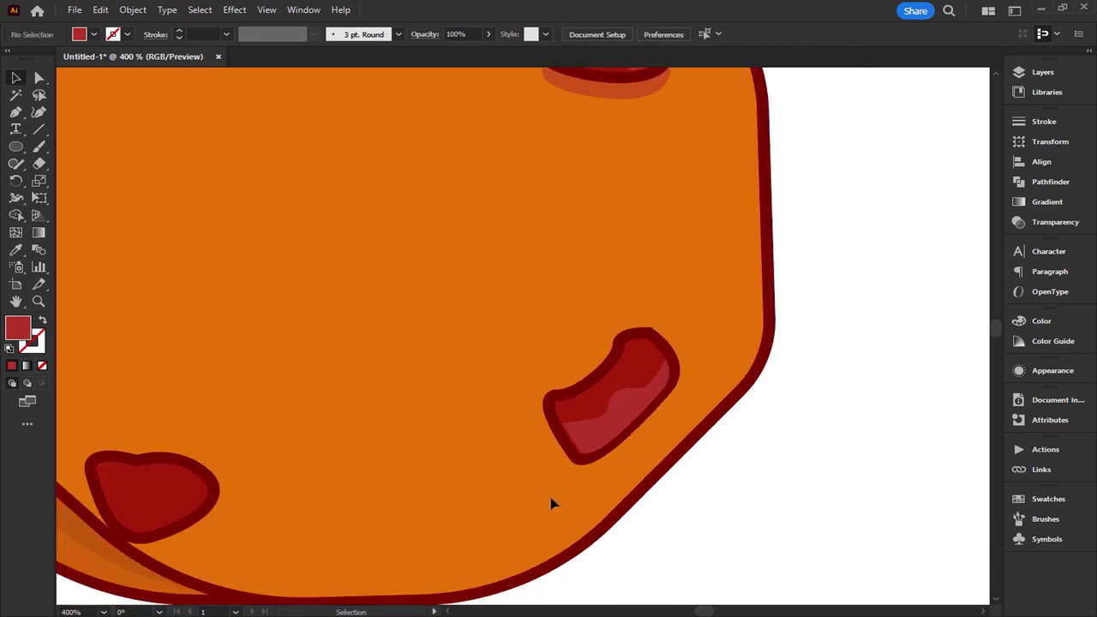
Step: Group the lower-right chunk with its highlight, copy it, and paste in front
left_click(613, 431)
right_click(612, 431)
left_click(664, 196)
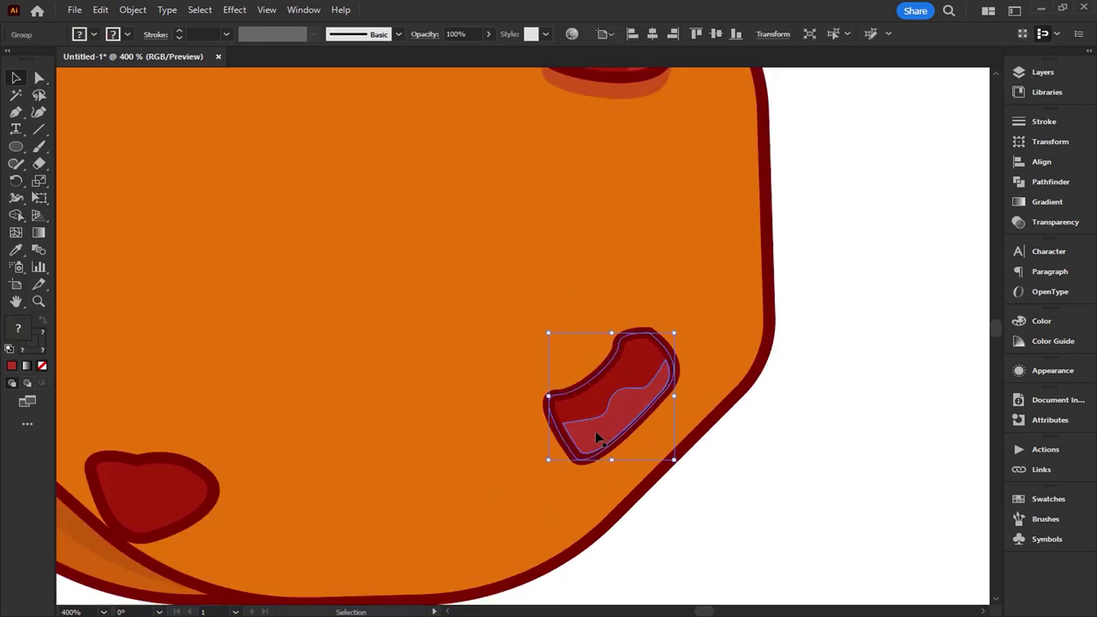
left_click(101, 10)
left_click(120, 78)
left_click(101, 10)
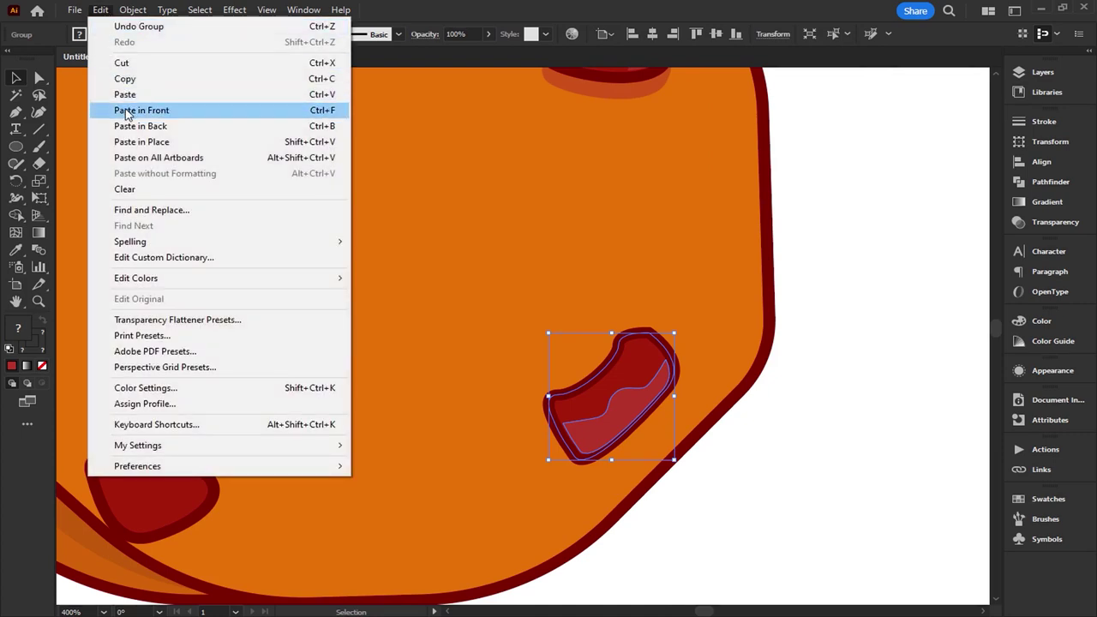
left_click(142, 110)
Step: Unite the pasted copy into one shape and nudge it down
left_click(744, 490)
left_click(637, 432)
left_click(1049, 182)
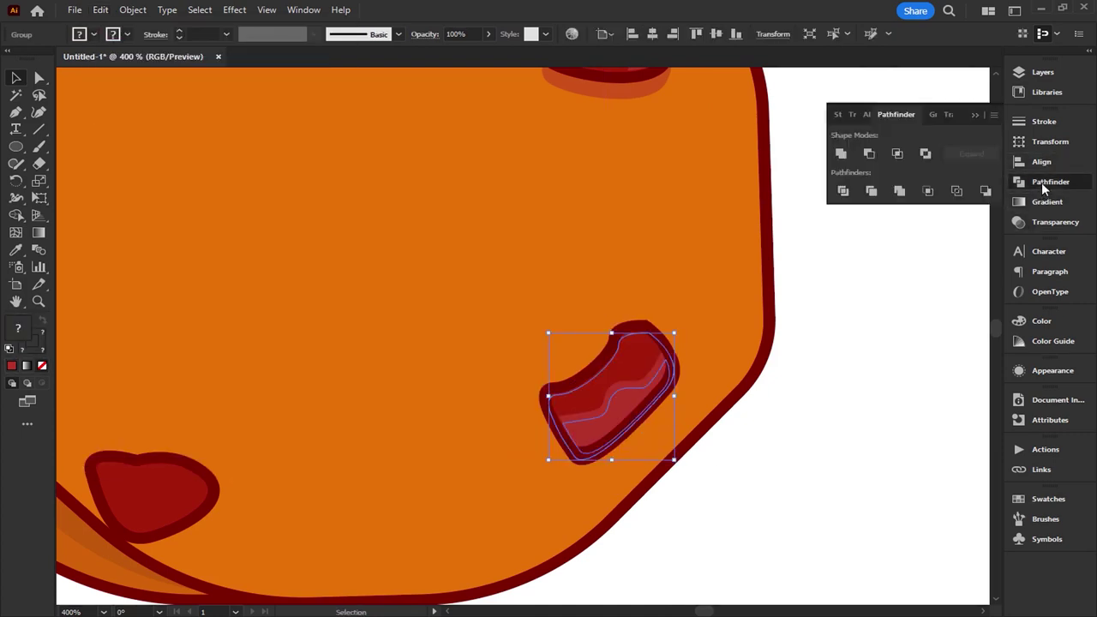
left_click(840, 154)
left_click(975, 114)
key("Down")
key("Down")
key("Down")
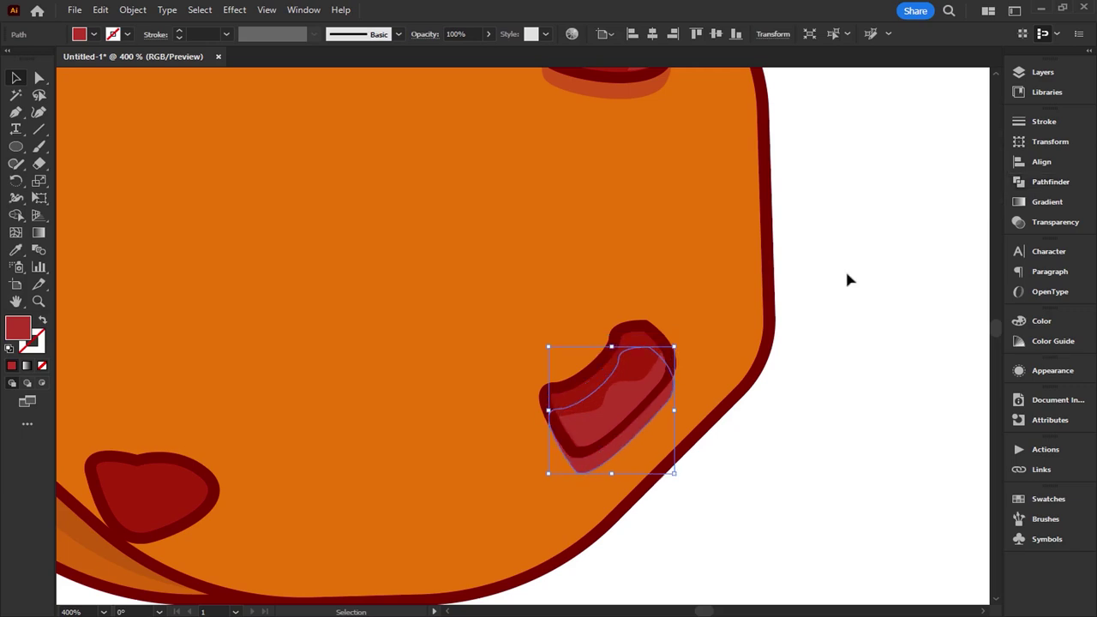
Step: Set the shadow copy's opacity to 50% in Appearance
left_click(1046, 370)
left_click(875, 443)
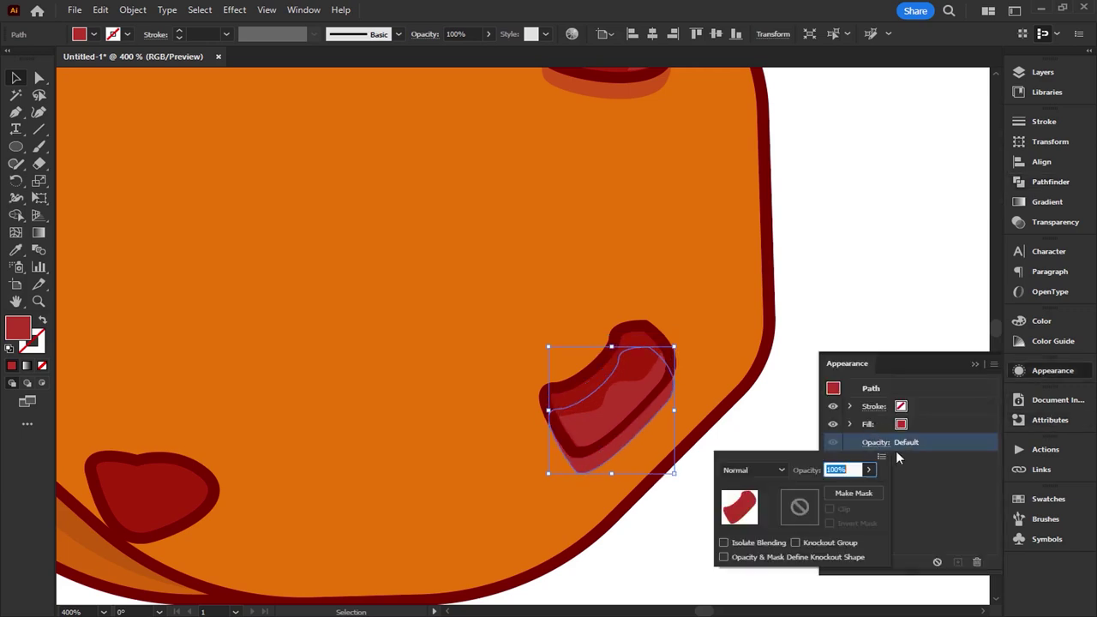
type("50")
key("Return")
left_click(925, 343)
mouse_move(472, 373)
left_mouse_down()
mouse_move(603, 354)
mouse_move(647, 333)
left_mouse_up()
left_click(364, 484)
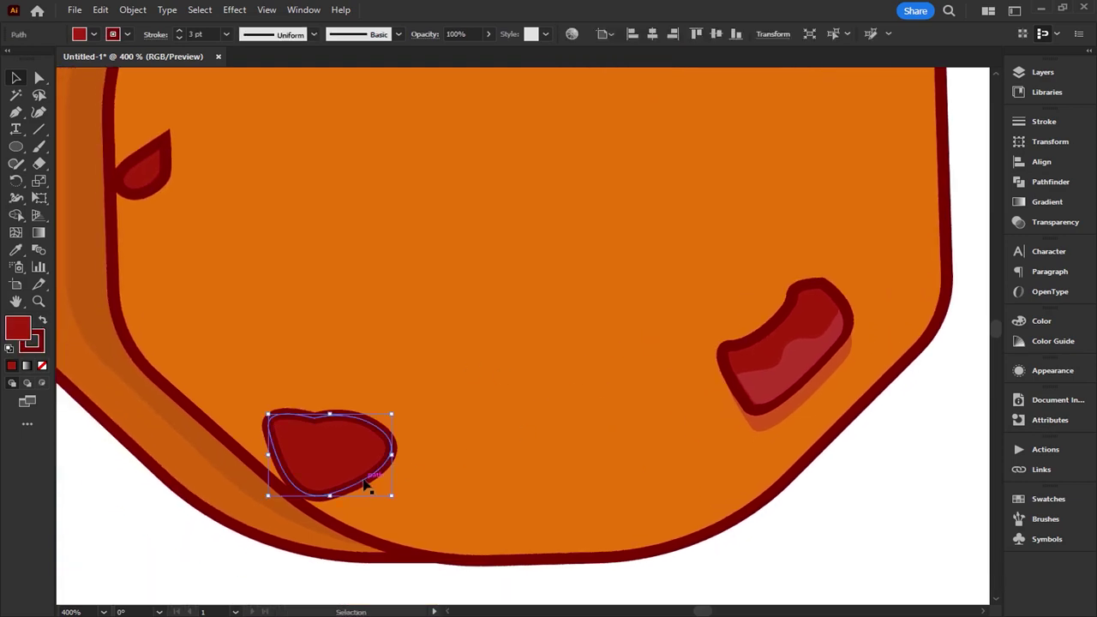
Step: Draw a pen polygon over the lower-left chunk and fill it lighter red
left_click(146, 506)
key("p")
scroll(257, 343, "down", 1)
left_click(394, 399)
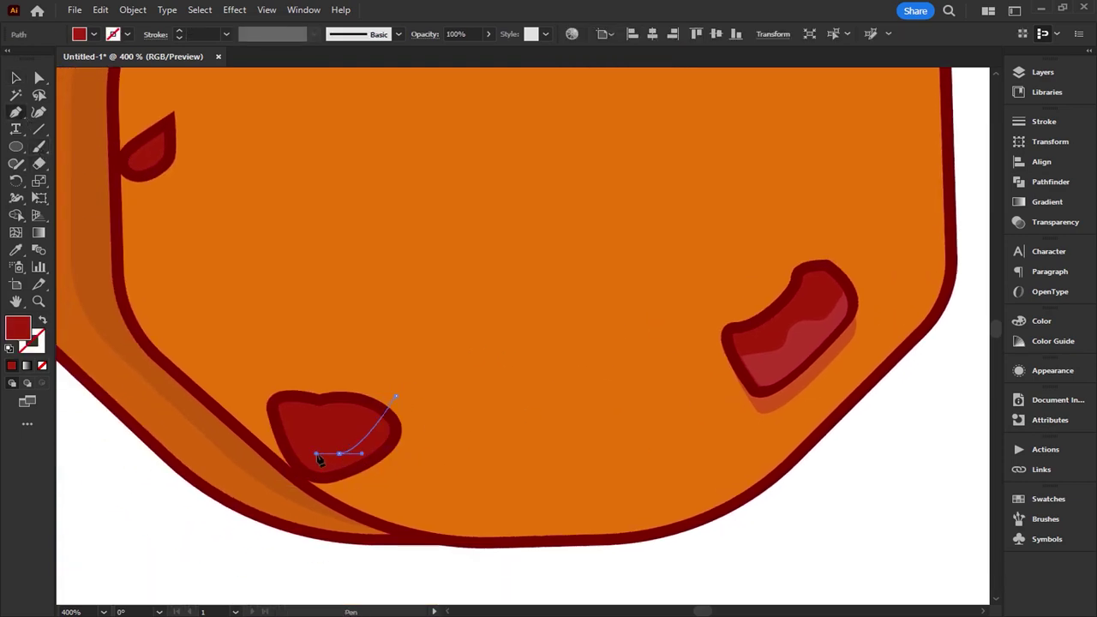
left_click_drag(281, 444, 266, 453)
left_click(258, 446)
left_click(292, 512)
left_click(445, 496)
left_click(434, 408)
left_click(394, 398)
left_click(16, 249)
Step: Trim the polygon area outside the chunk with Shape Builder
left_click(779, 358)
left_click(16, 78)
left_click(309, 435, "shift")
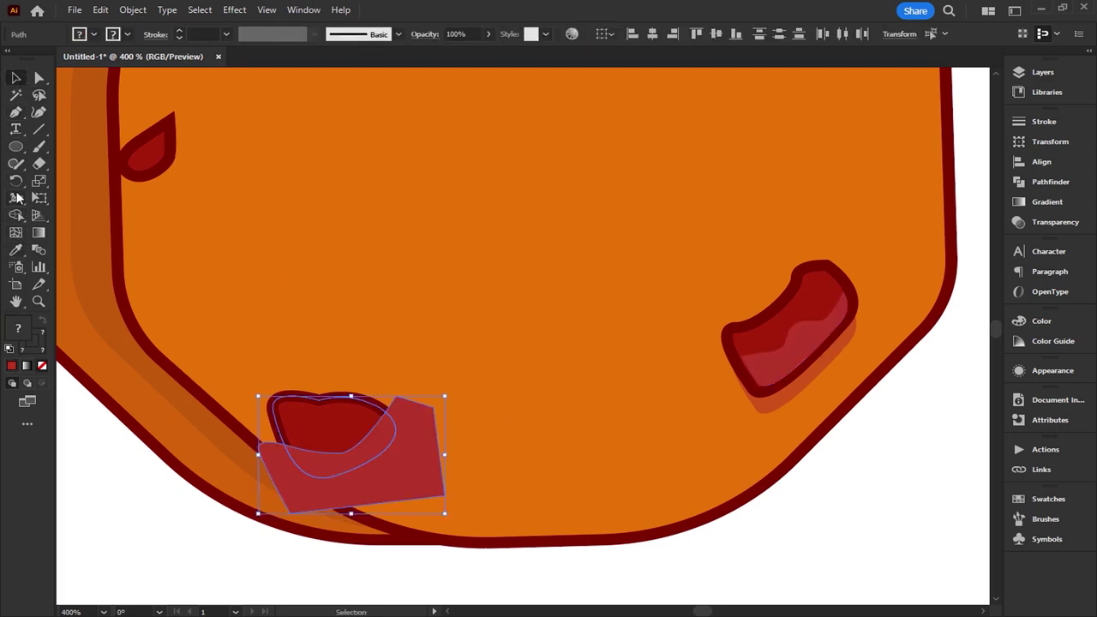
left_click(17, 217)
left_click(414, 455, "alt")
left_click(15, 78)
Step: Shrink the highlight to fit the chunk's lower edge, then select both for grouping
scroll(414, 492, "up", 1)
left_click(377, 411)
left_click_drag(218, 478, 225, 470)
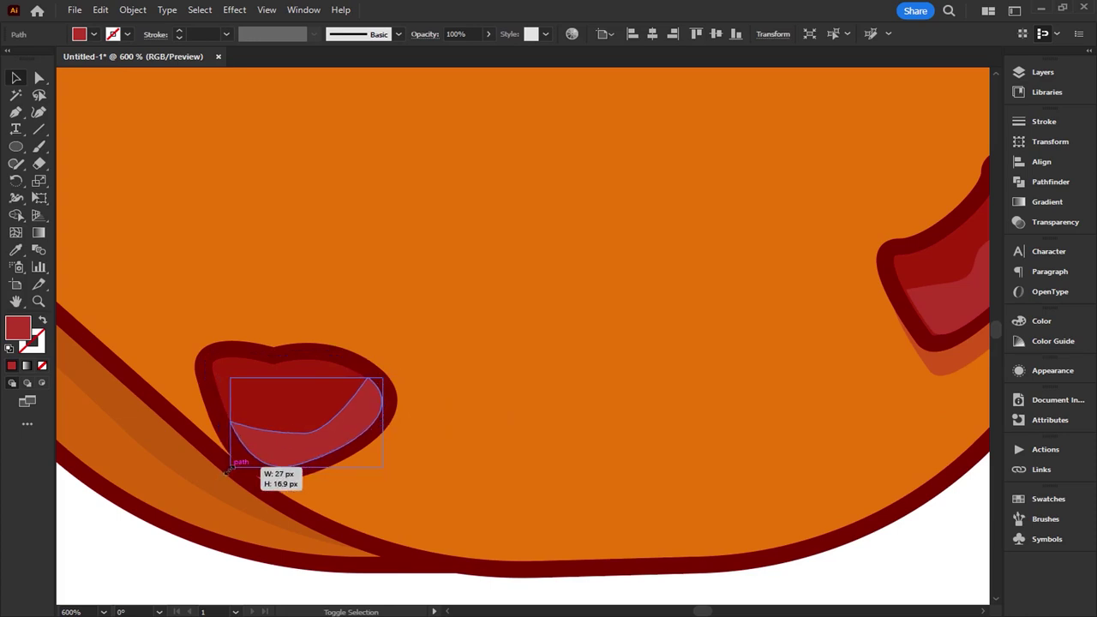
left_click(517, 480)
scroll(472, 440, "down", 1)
left_click(380, 347)
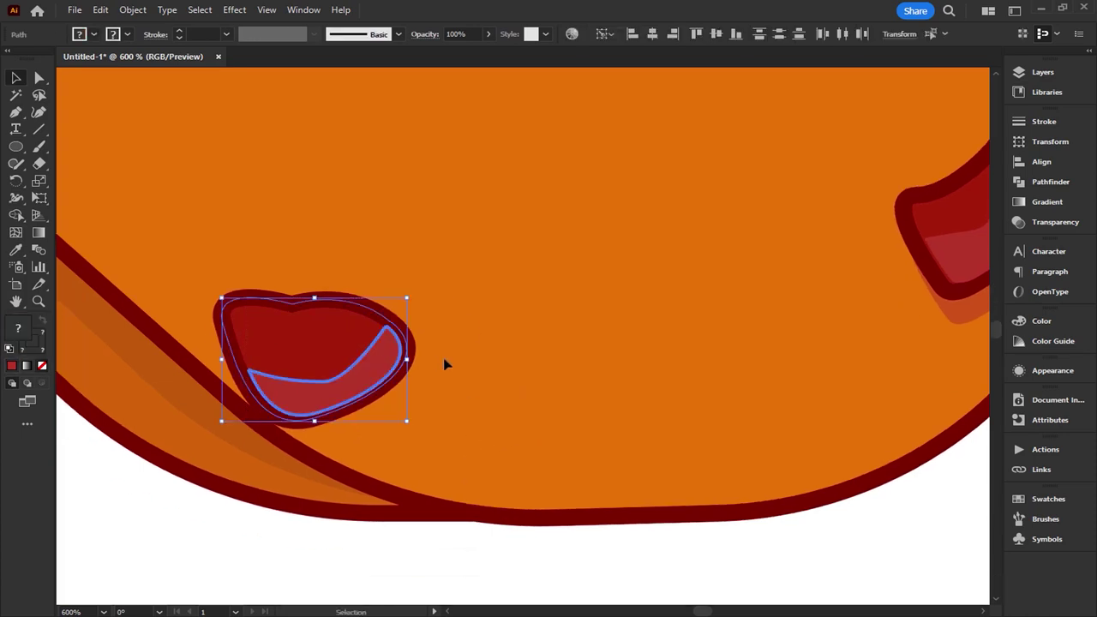
left_click(400, 324, "shift")
left_click_drag(404, 320, 401, 325)
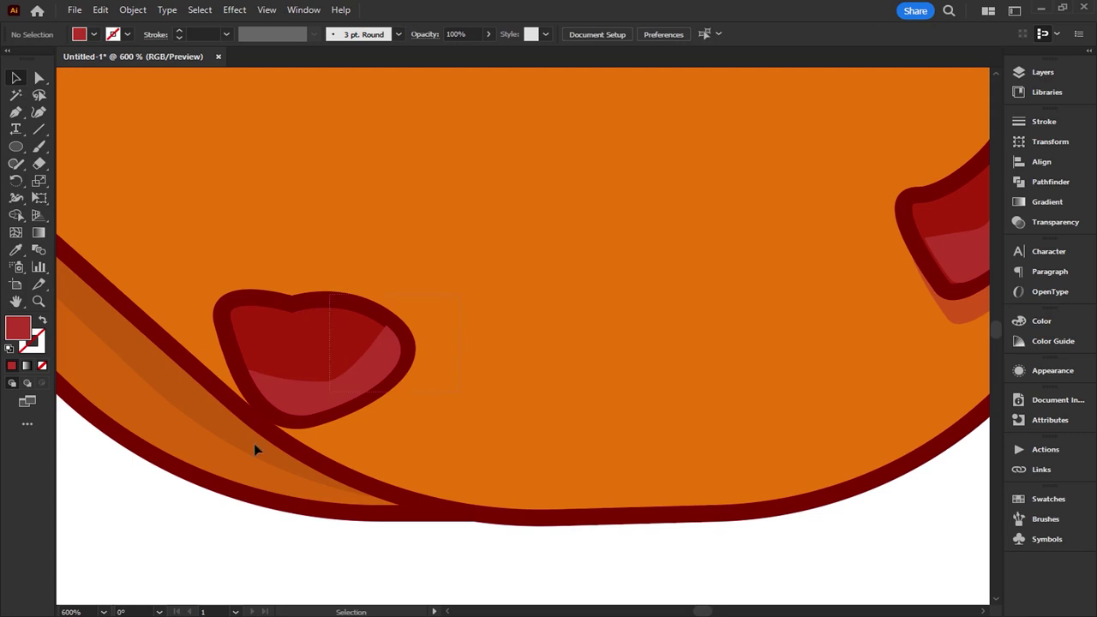
left_click(357, 378)
right_click(357, 378)
Step: Copy the grouped bottom-left chunk, paste it in front, and offset the copy slightly down-right
left_click(399, 386)
left_click(386, 394)
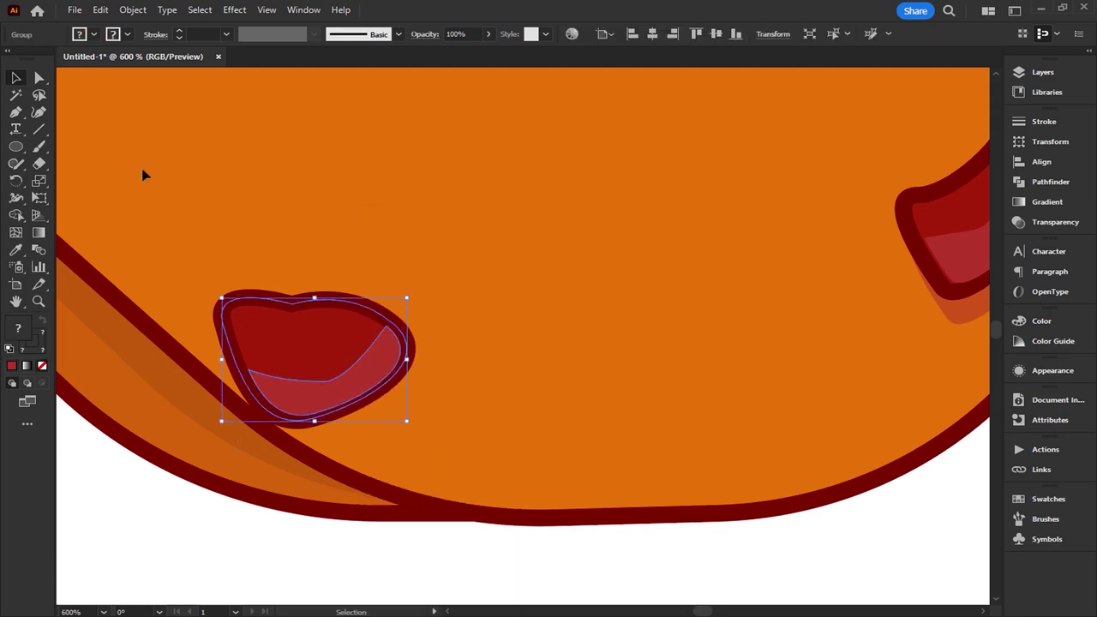
left_click(100, 10)
left_click(120, 79)
left_click(100, 9)
left_click(133, 108)
key("Up")
key("Up")
key("Up")
key("Up")
left_click(468, 416)
left_click_drag(379, 399, 387, 398)
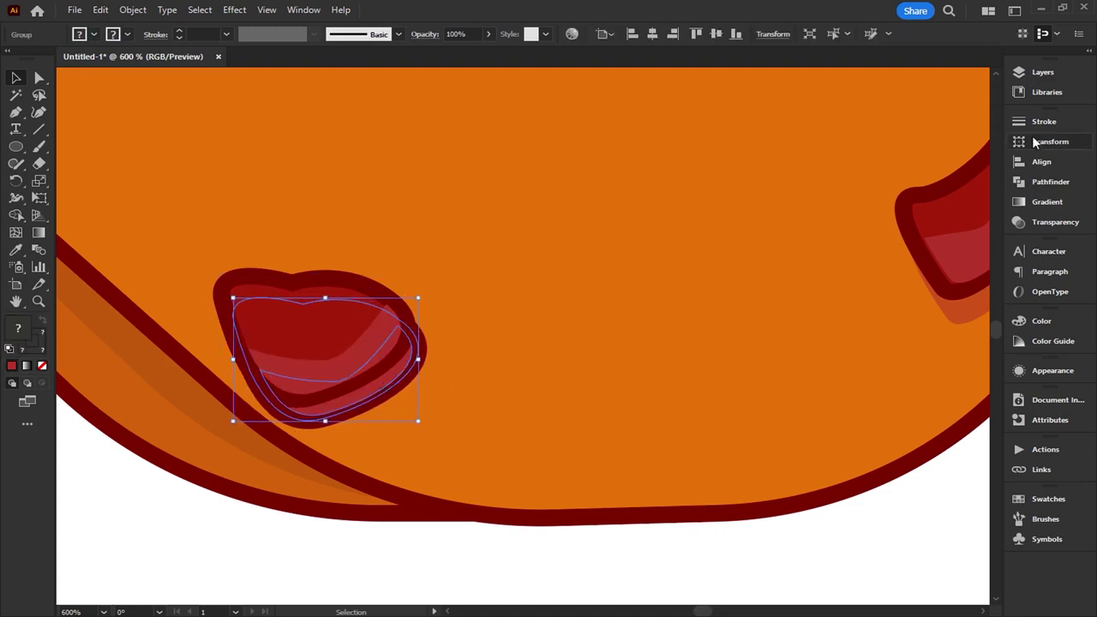
Step: Unite the copy into a single shape and set its opacity to 50%
left_click(1051, 182)
left_click(844, 155)
left_click(977, 112)
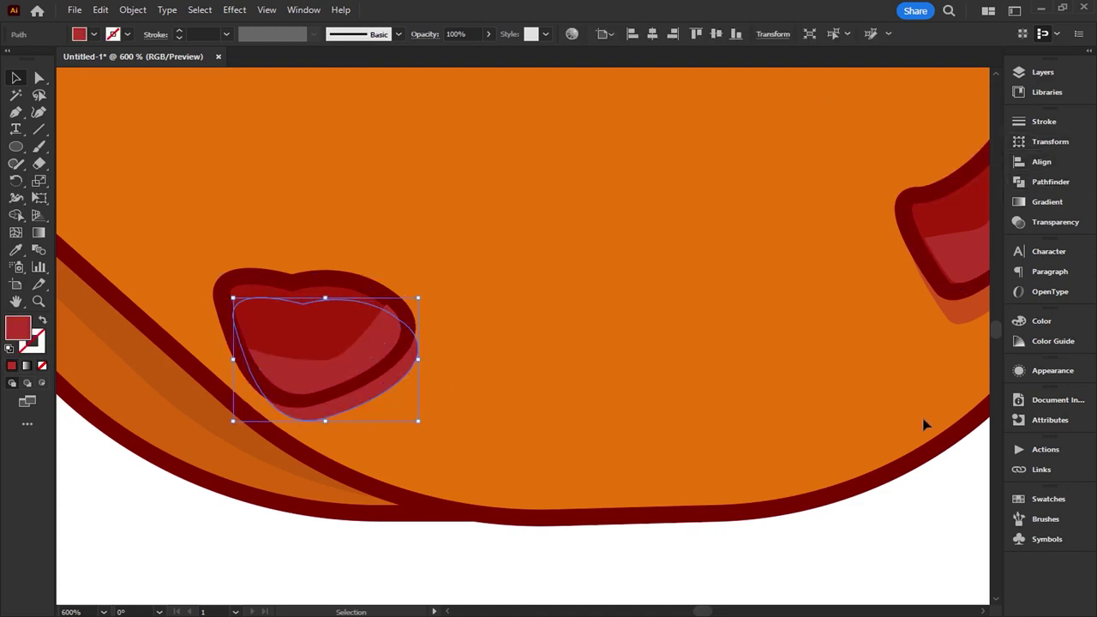
left_click(1037, 370)
left_click(875, 442)
type("50")
key("Return")
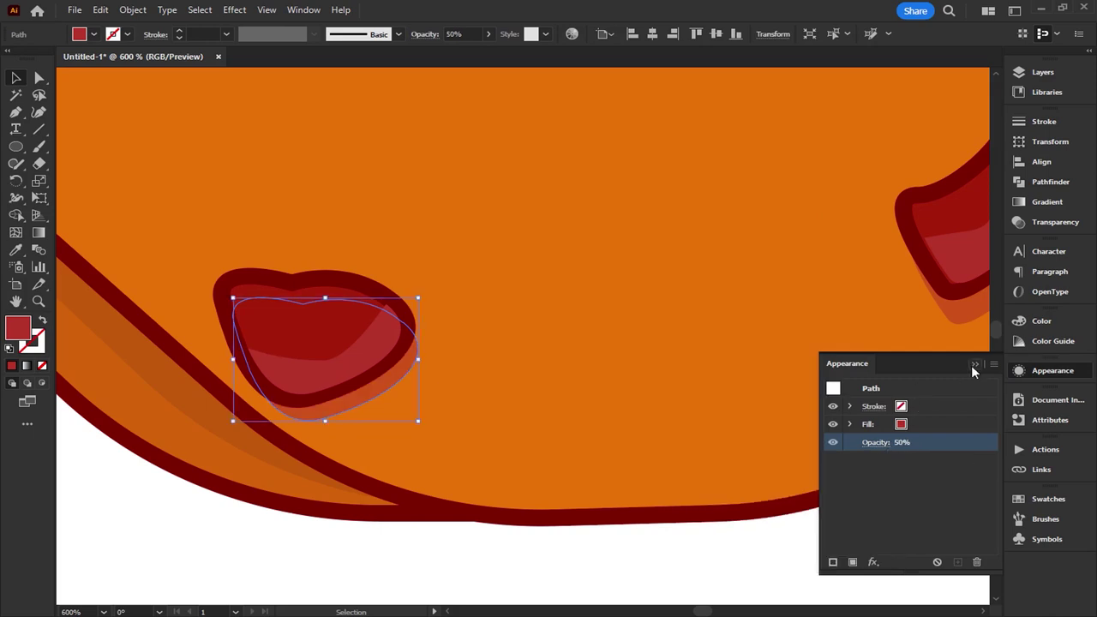
left_click(975, 364)
left_click(669, 523)
scroll(356, 316, "down", 2)
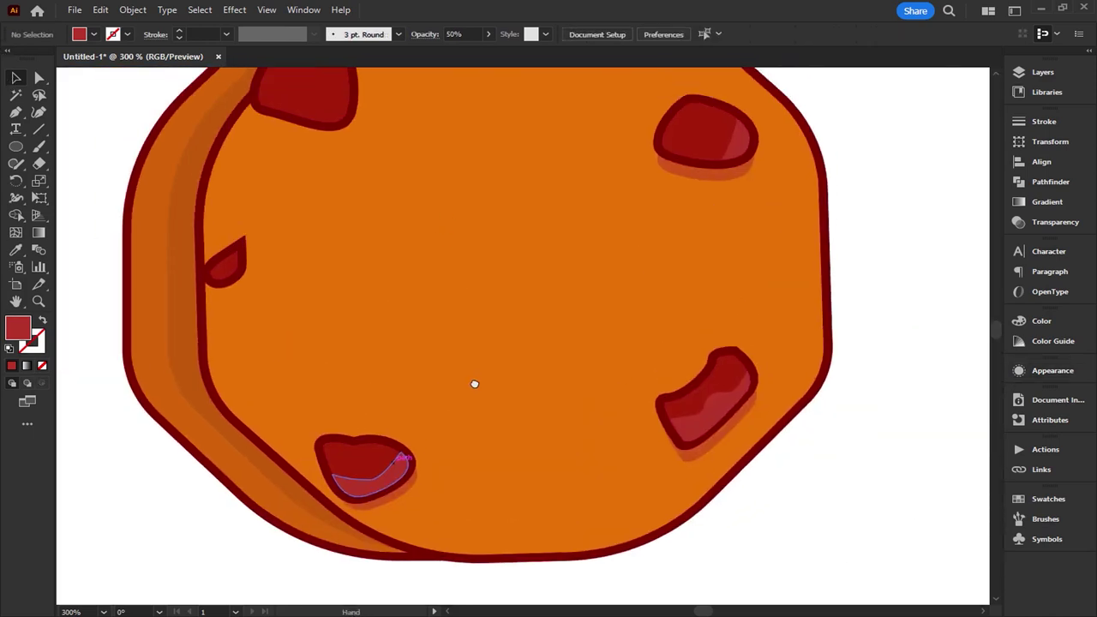
Step: Round the corners of the small chunk on the cookie's left edge
left_click_drag(432, 248, 475, 316)
scroll(297, 338, "up", 1)
left_click(253, 360)
key("a")
left_click_drag(267, 352, 263, 361)
key("v")
Step: Deselect everything and set the stroke colour to none
scroll(312, 389, "up", 1)
key("ctrl+shift+a")
left_click(347, 318)
left_click(15, 113)
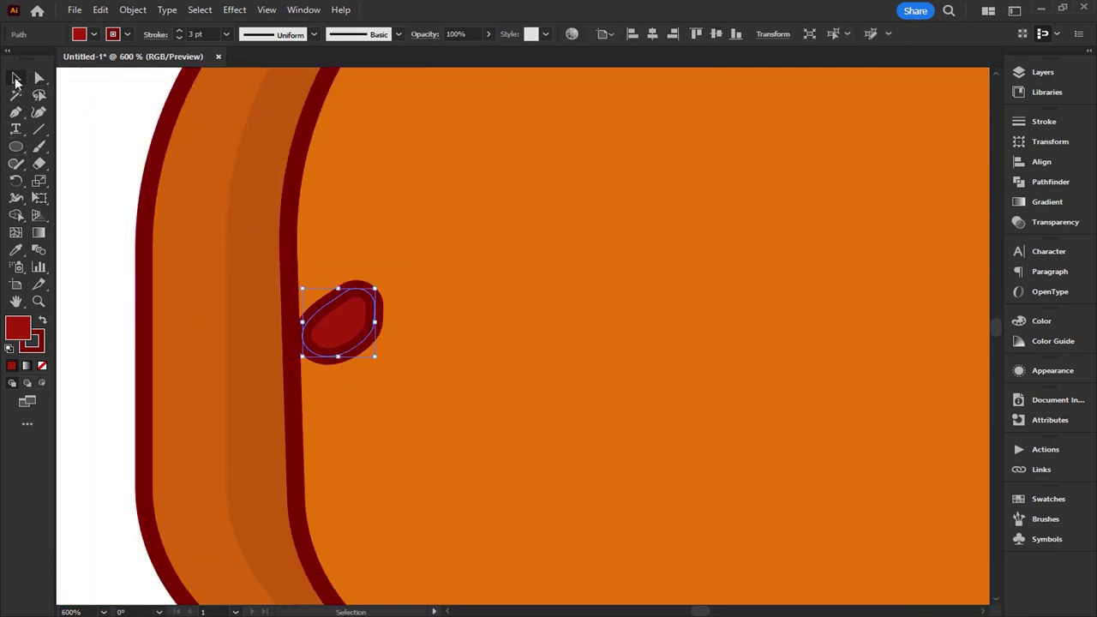
key("ctrl+shift+a")
left_click(127, 34)
left_click(16, 65)
left_click(16, 78)
Step: Draw a five-point Pen polygon overlapping the small left chunk
left_click(15, 112)
left_click(397, 290)
left_click(340, 331)
left_click(248, 369)
left_click(346, 399)
left_click(406, 372)
left_click(397, 290)
Step: Fill the polygon with the lighter red highlight colour and trim it to the chunk
key("i")
key("ctrl+minus")
left_click(551, 583)
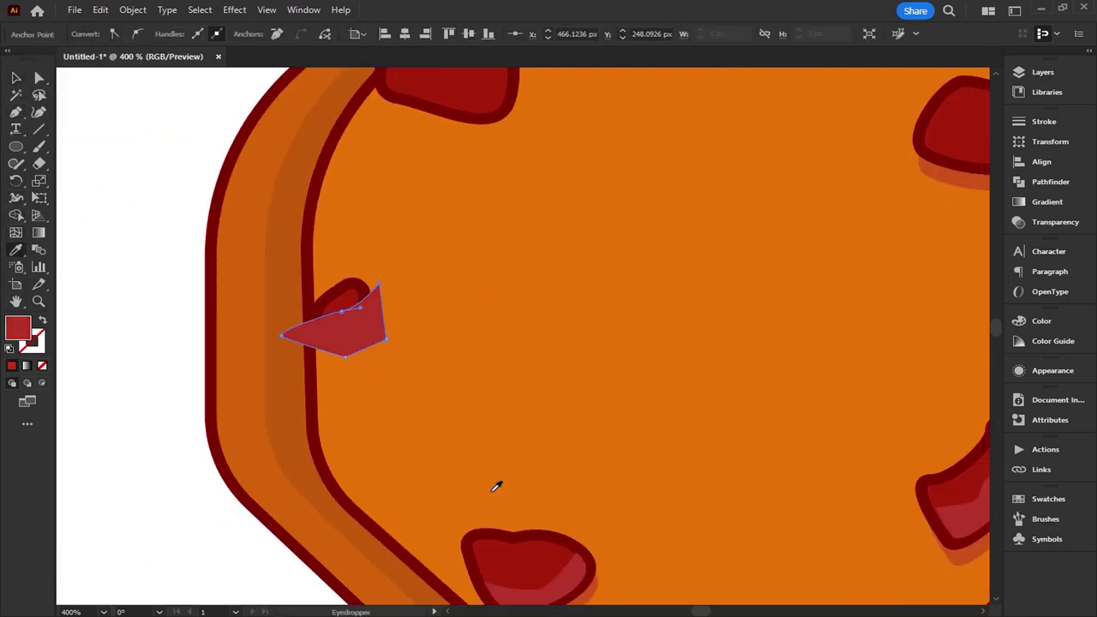
key("ctrl+plus")
key("ctrl+plus")
key("v")
left_click(364, 279, "shift")
left_click(15, 215)
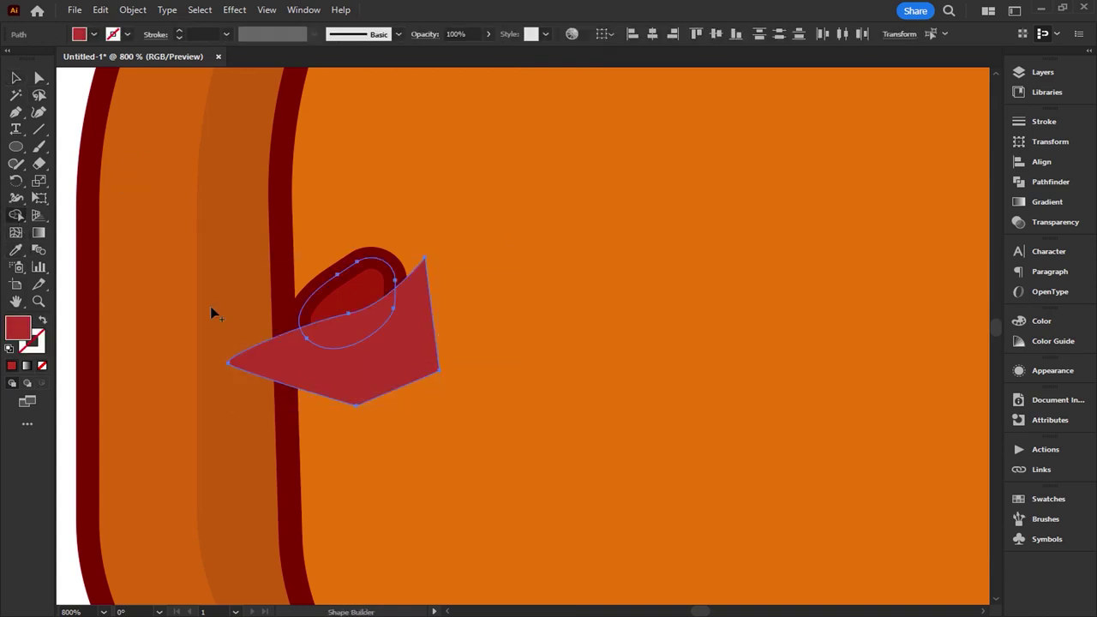
Step: Resize the crescent highlight, narrowing its right edge and adjusting its bottom-left corner
left_click(14, 78)
left_click(358, 316)
left_click_drag(397, 318, 387, 318)
left_click_drag(298, 347, 311, 337)
left_click(443, 383)
left_click(335, 326)
left_click(384, 316)
left_click_drag(387, 317, 426, 293)
left_click(431, 334)
Step: Fine-tune the highlight's right edge and top-right corner, then select the small chunk
scroll(358, 306, "up", 3)
left_click(369, 377)
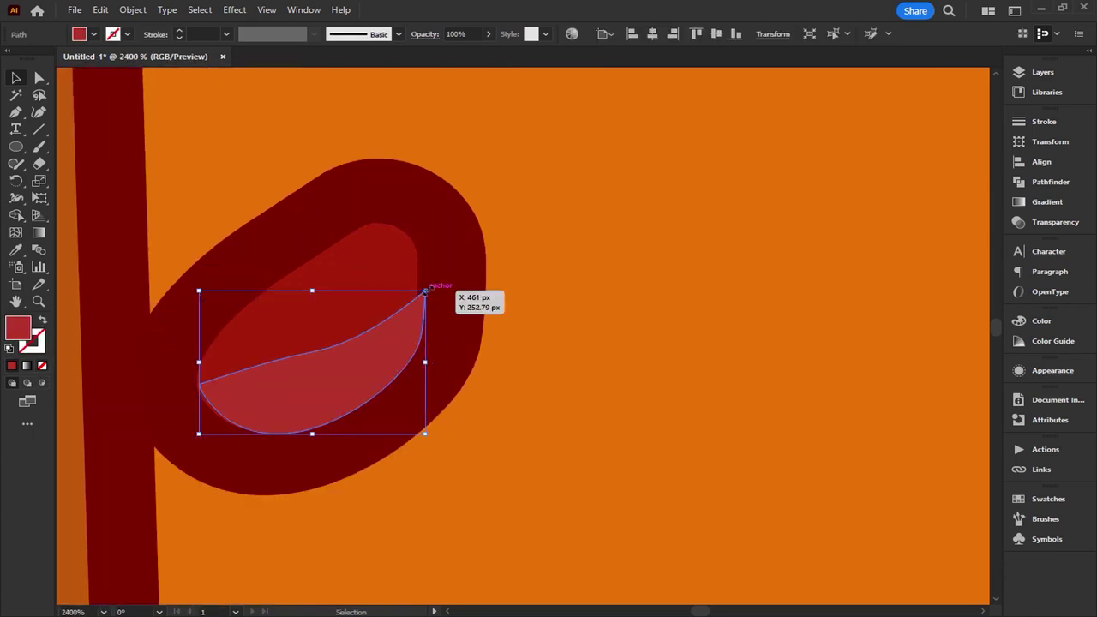
left_click_drag(425, 362, 422, 364)
left_click(556, 409)
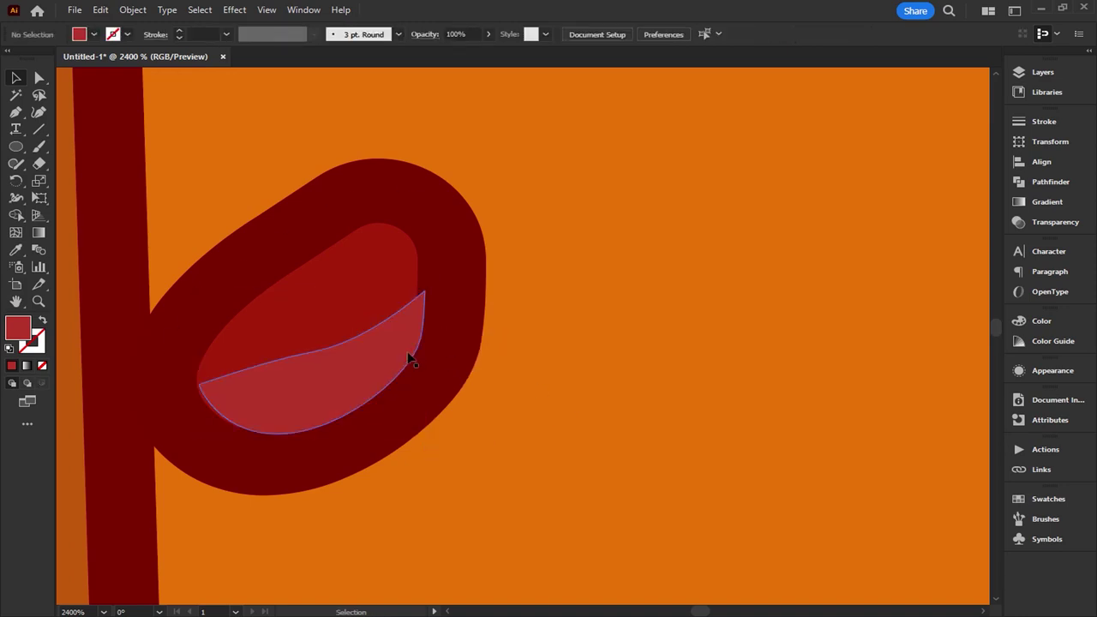
left_click(418, 331)
left_click_drag(428, 293, 426, 290)
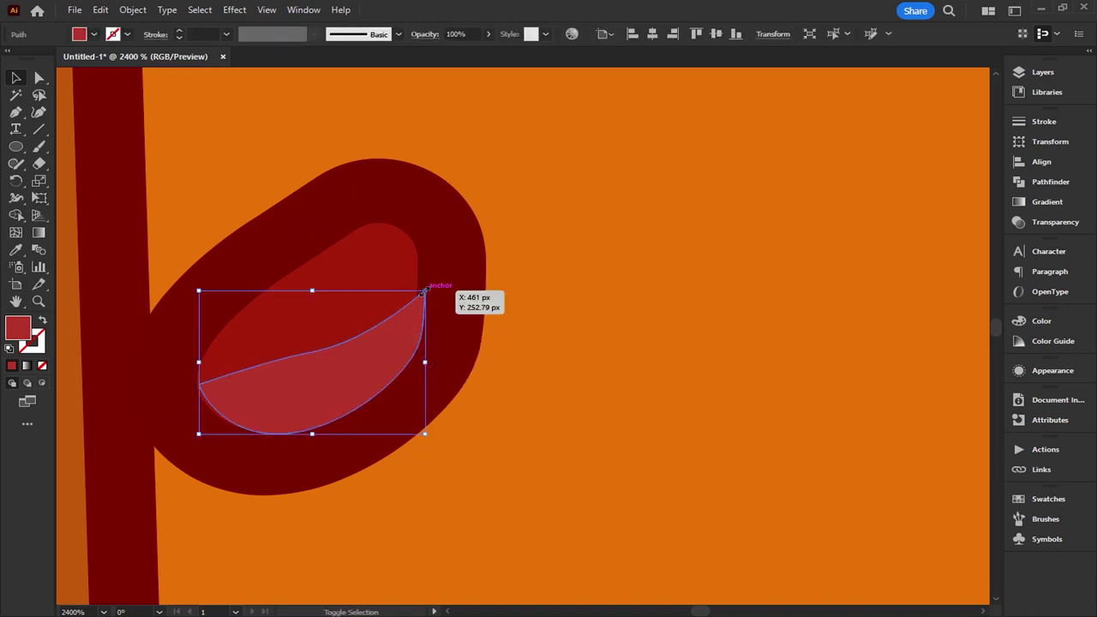
left_click(573, 363)
scroll(572, 362, "down", 2)
scroll(572, 374, "down", 2)
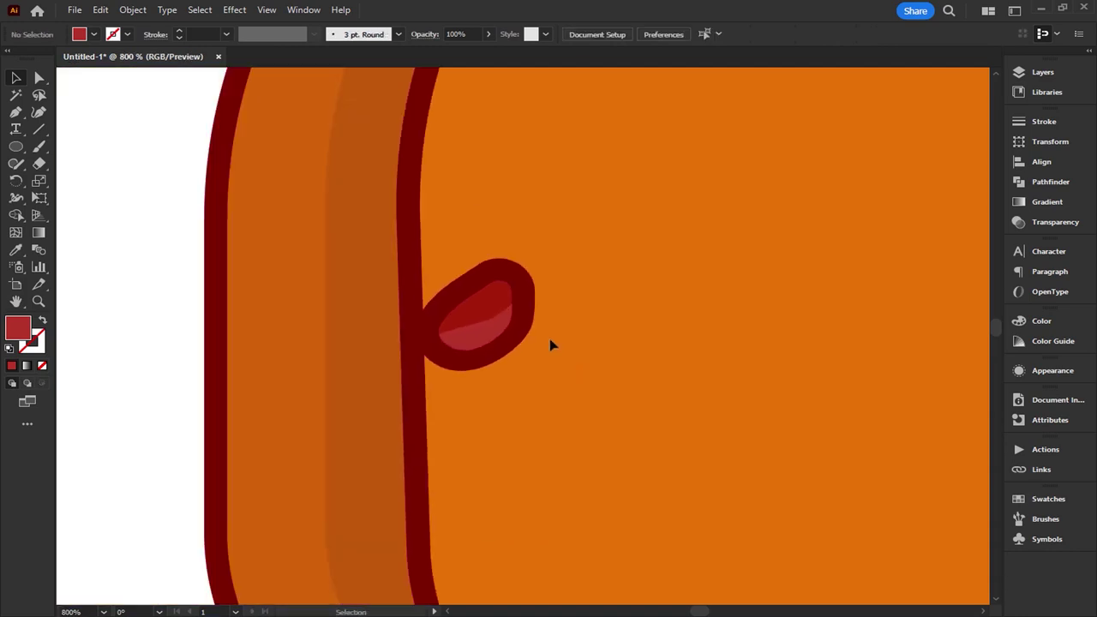
left_click(477, 321)
right_click(456, 211)
Step: Copy the small chunk group, paste it in place, unite it, and nudge it down
left_click(484, 343)
left_click(484, 343)
left_click(101, 10)
left_click(124, 78)
left_click(100, 9)
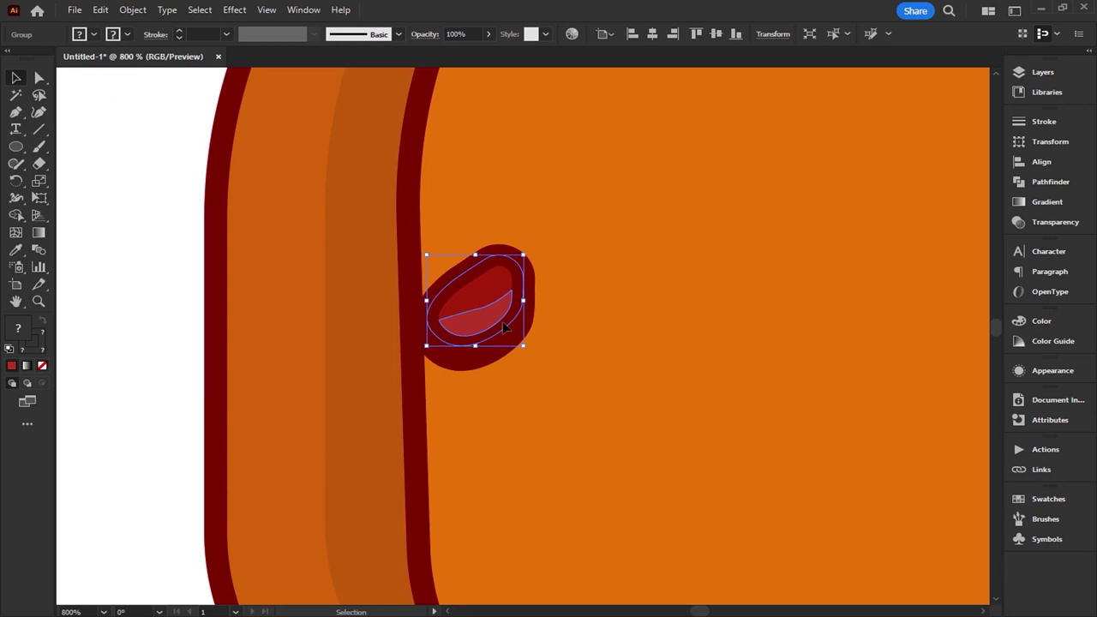
left_click(1051, 182)
left_click(841, 154)
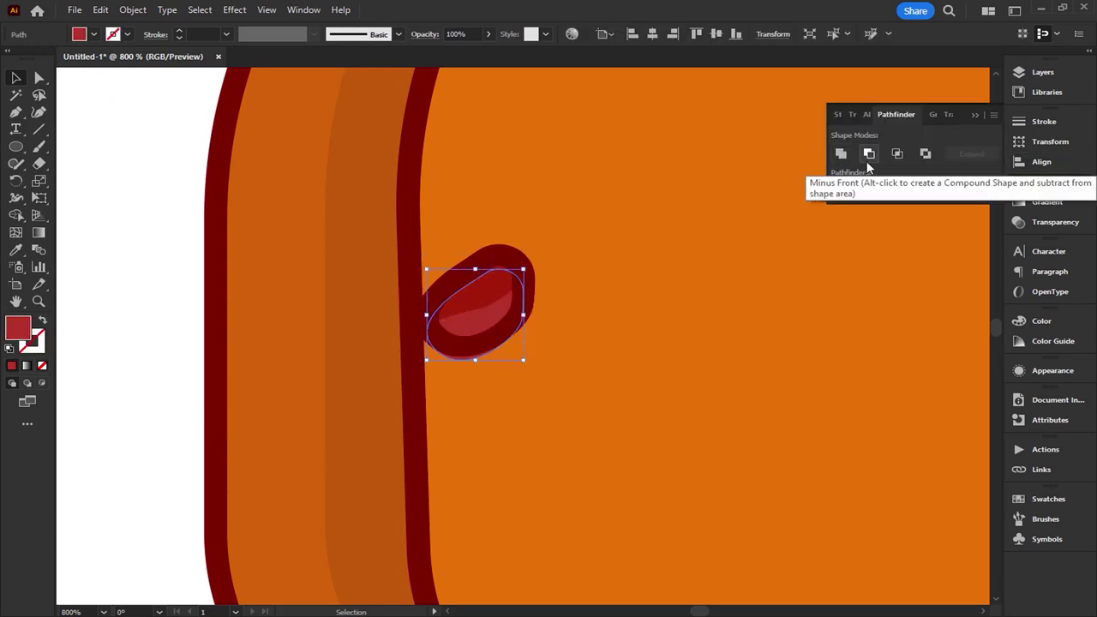
left_click(973, 115)
key("Down")
key("Down")
Step: Set the merged shadow copy's opacity to 50%
left_click(1063, 372)
left_click(876, 442)
type("50")
key("Return")
left_click(570, 449)
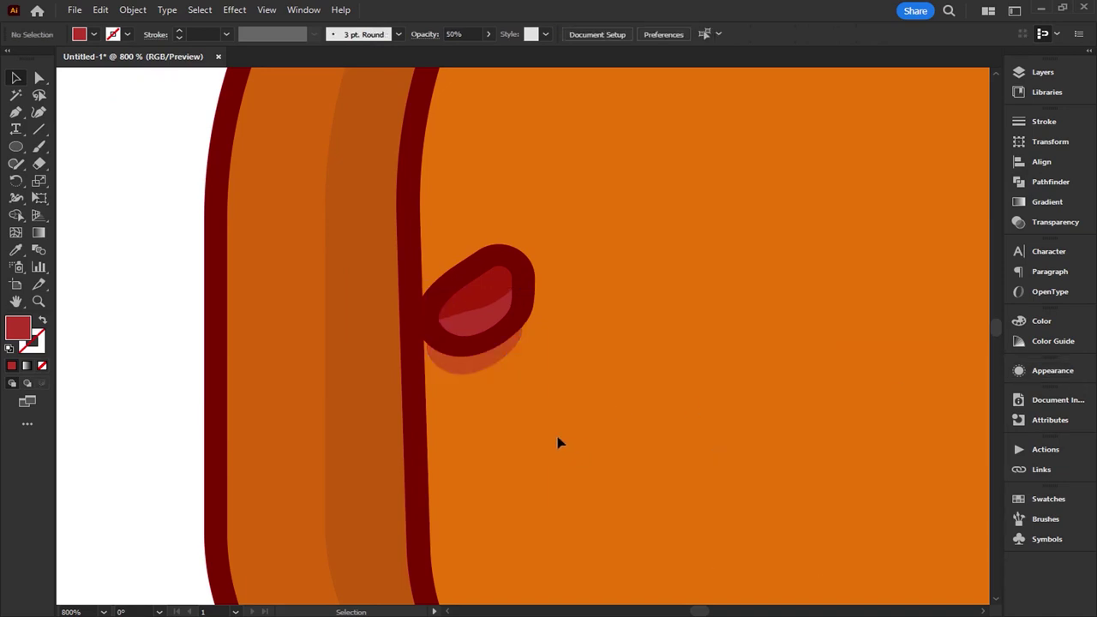
scroll(570, 449, "down", 5)
scroll(607, 294, "up", 2)
scroll(656, 269, "up", 1)
scroll(657, 269, "up", 2)
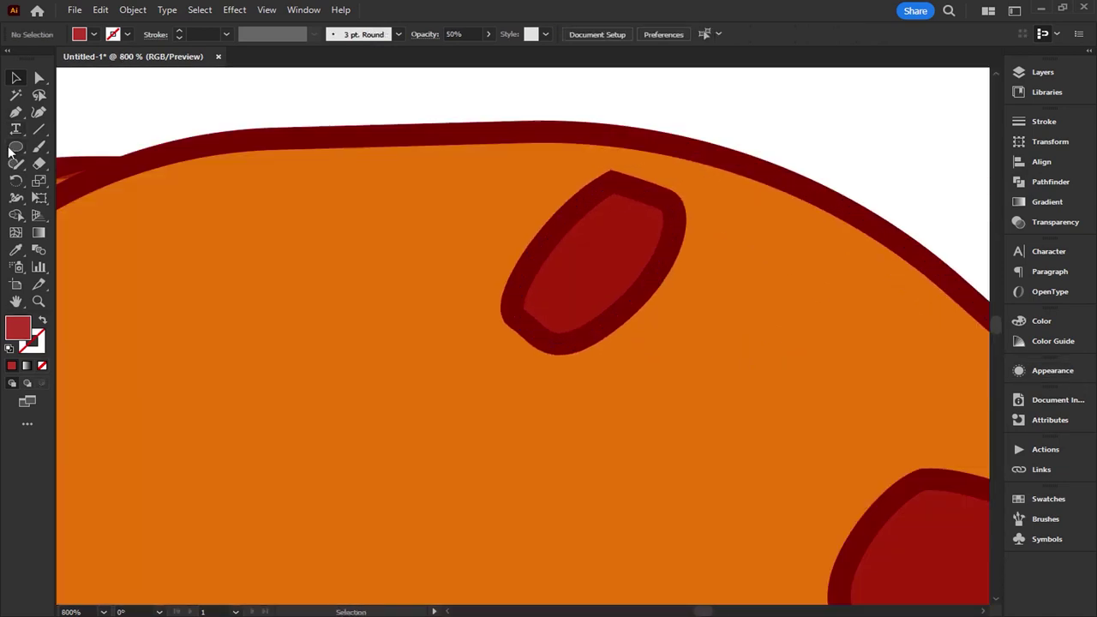
Step: Draw a highlight polygon over the top red chunk and trim it to the chunk's outline
key("p")
left_click(701, 172)
left_click_drag(615, 263, 651, 248)
left_click_drag(520, 267, 480, 292)
left_click(446, 350)
left_click(701, 328)
left_click(701, 171)
key("v")
left_click(17, 214)
left_click(588, 359, "alt")
key("v")
left_click(191, 115)
Step: Shrink the highlight's top corners and group it with the top chunk
left_click(617, 325)
left_click_drag(677, 210, 663, 220)
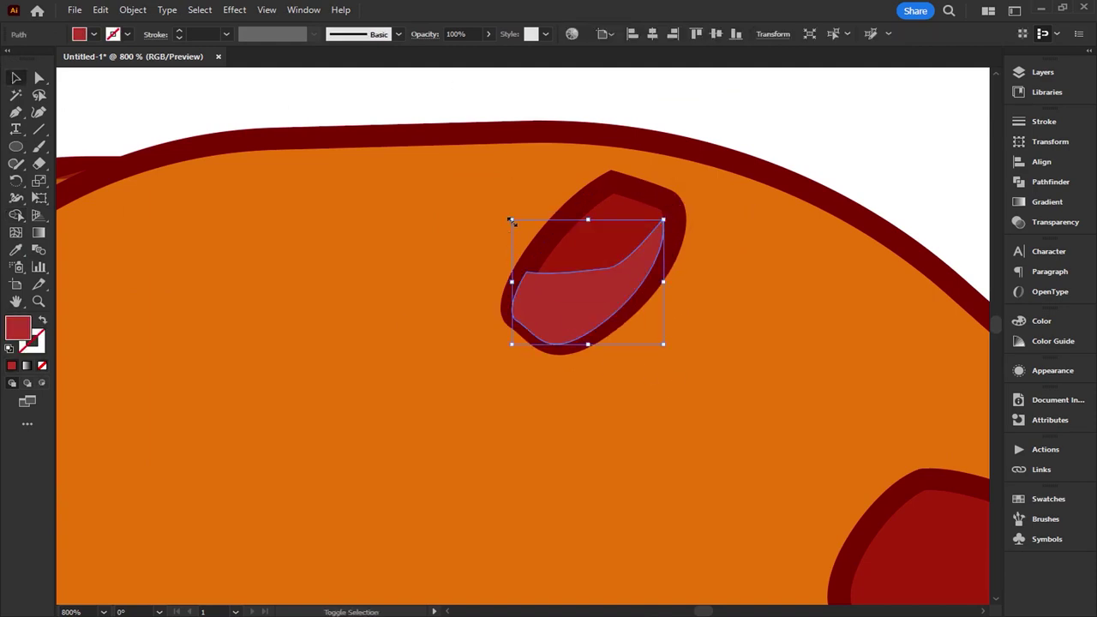
left_click_drag(514, 220, 520, 226)
left_click(759, 409)
left_click(619, 323)
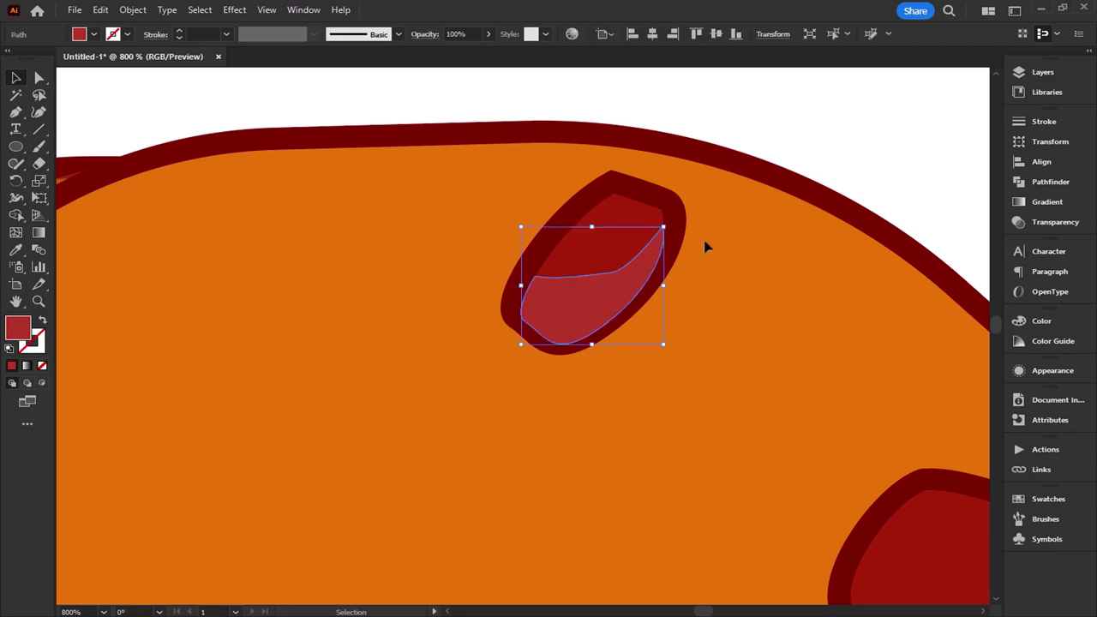
left_click(748, 346)
left_click(598, 297)
left_click(578, 339, "shift")
right_click(578, 335)
left_click(611, 387)
Step: Paste a copy of the chunk in place, nudge it up, and merge the overlapping shapes with Pathfinder
left_click(100, 9)
left_click(125, 78)
left_click(100, 10)
left_click(161, 116)
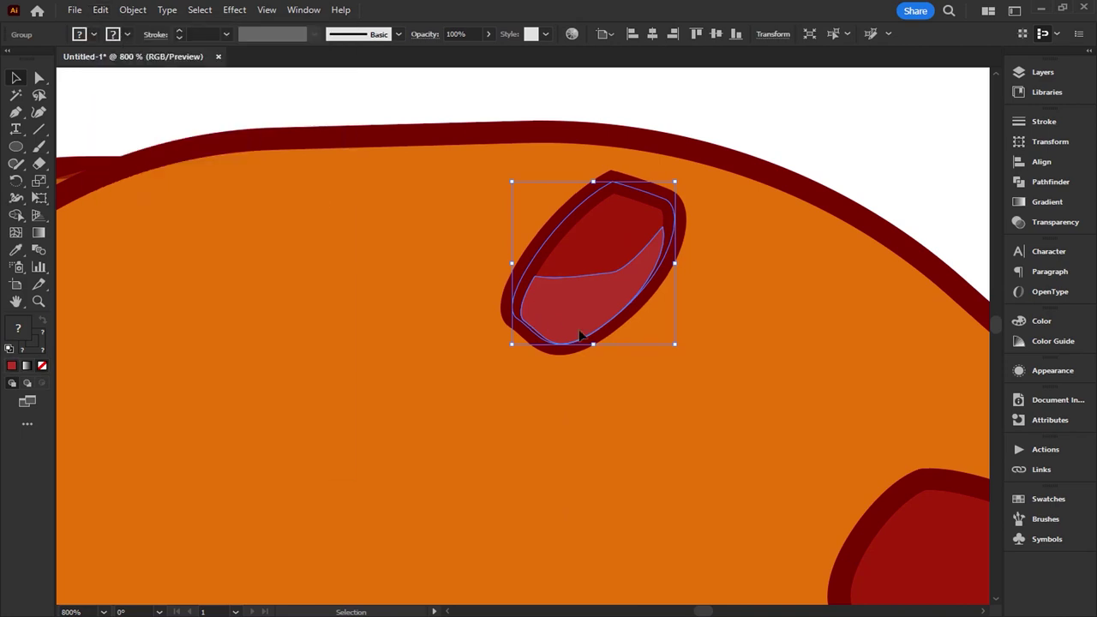
key("Up")
key("Up")
left_click(572, 353)
left_click(582, 347)
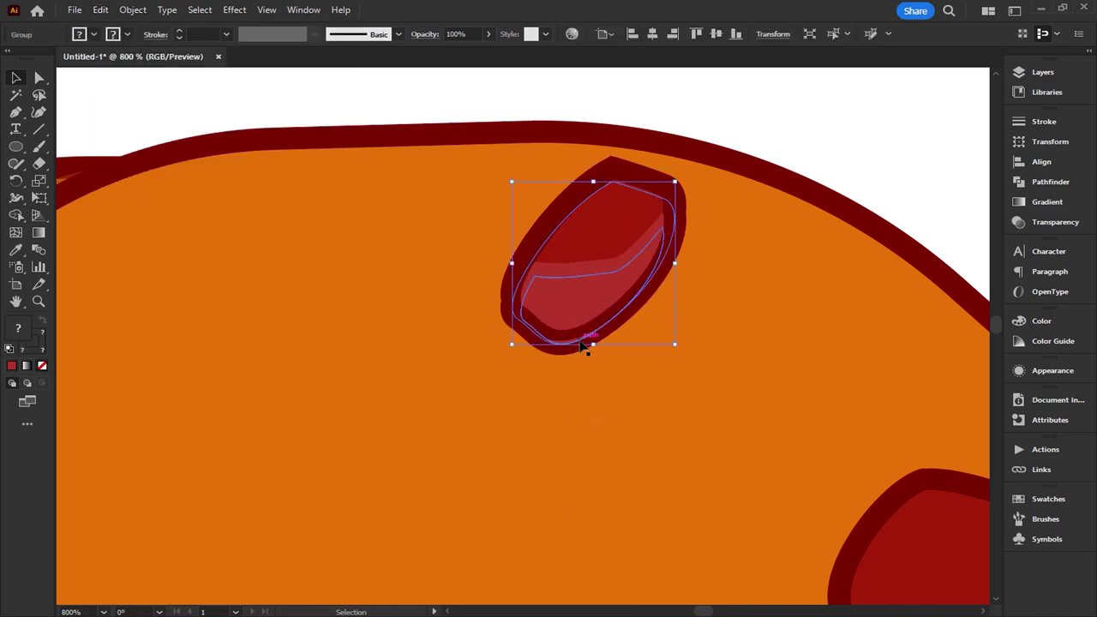
left_click(1049, 181)
left_click(841, 154)
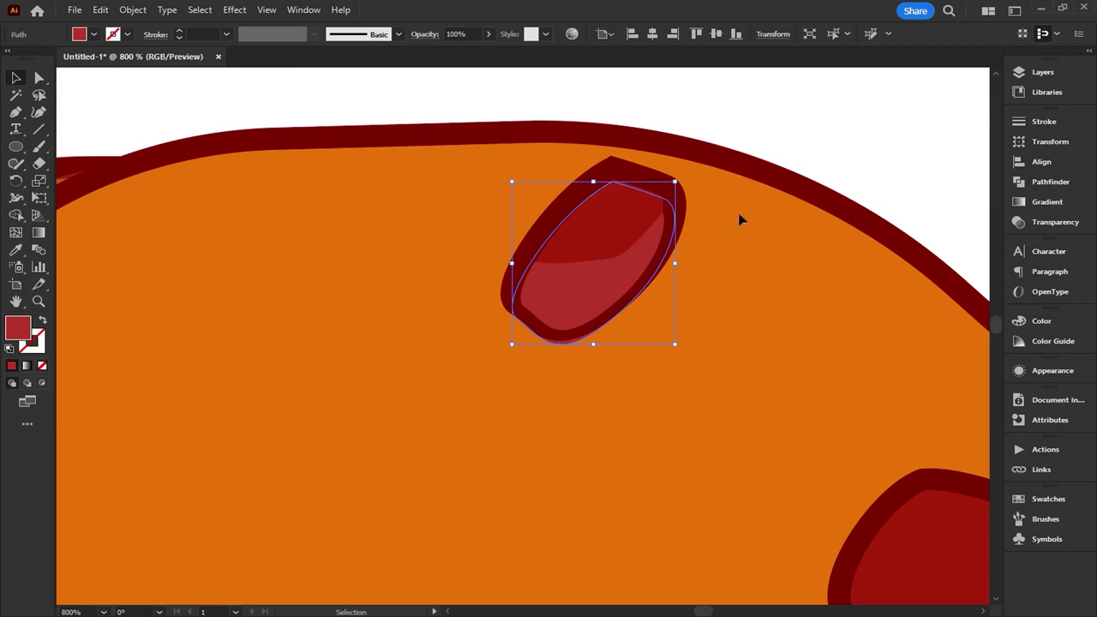
left_click(656, 257)
Step: Set the merged shadow shape's opacity to 50%
left_click(1062, 374)
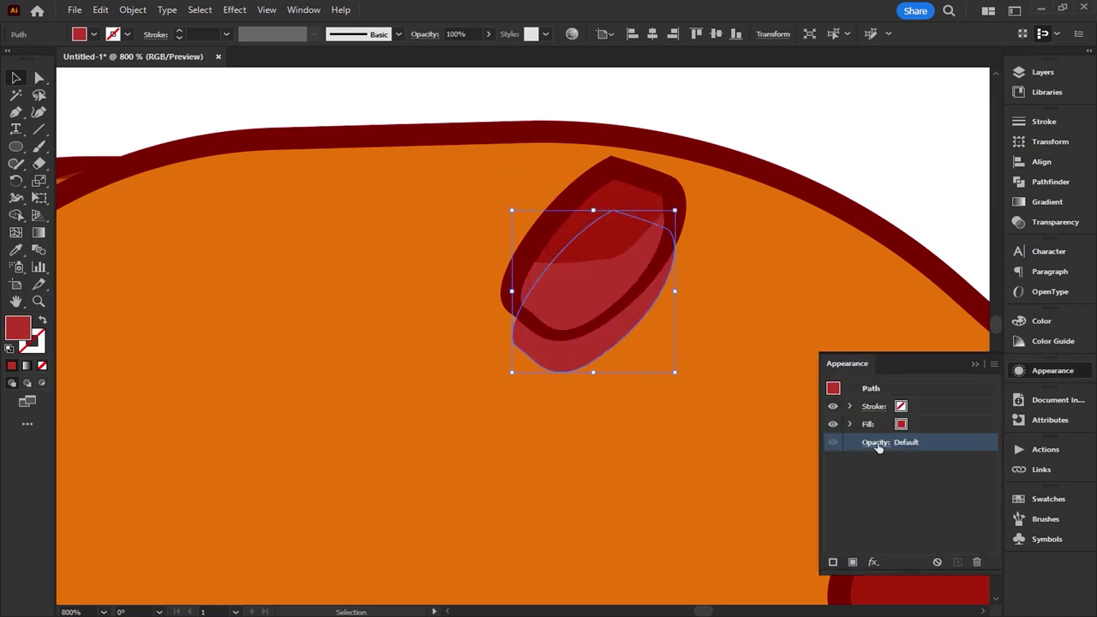
left_click(874, 442)
type("50")
left_click(979, 366)
left_click(974, 364)
left_click(891, 174)
left_click(583, 359)
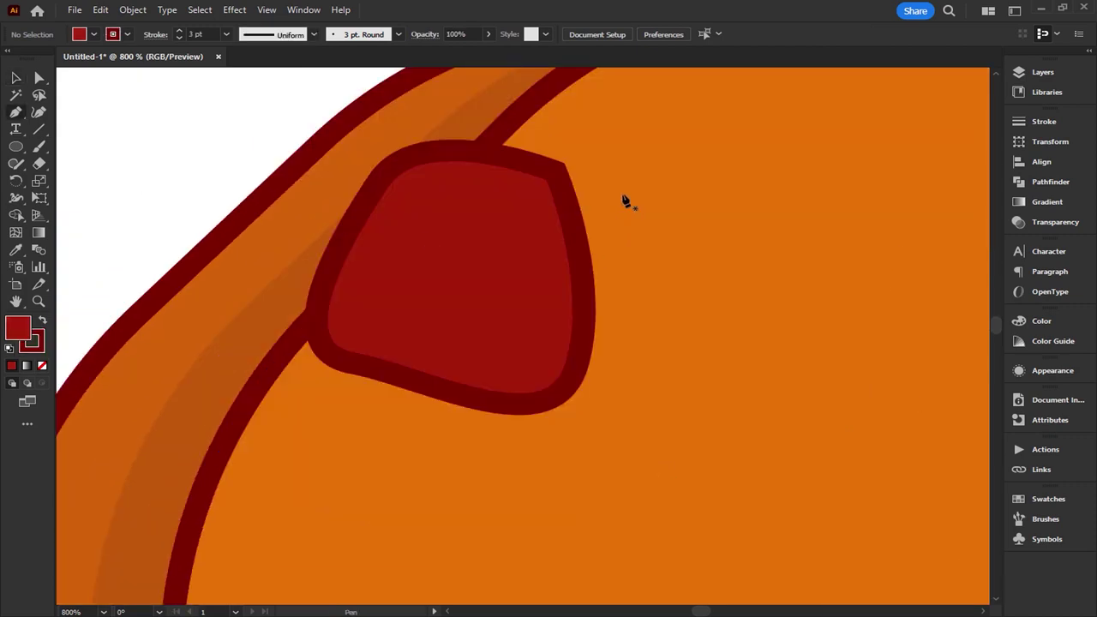
Step: Draw a second highlight outline with the Pen tool and remove its stroke
left_click(620, 197)
left_click(507, 268)
left_click(387, 303)
left_click(325, 380)
left_click(371, 438)
left_click(536, 450)
left_click(703, 328)
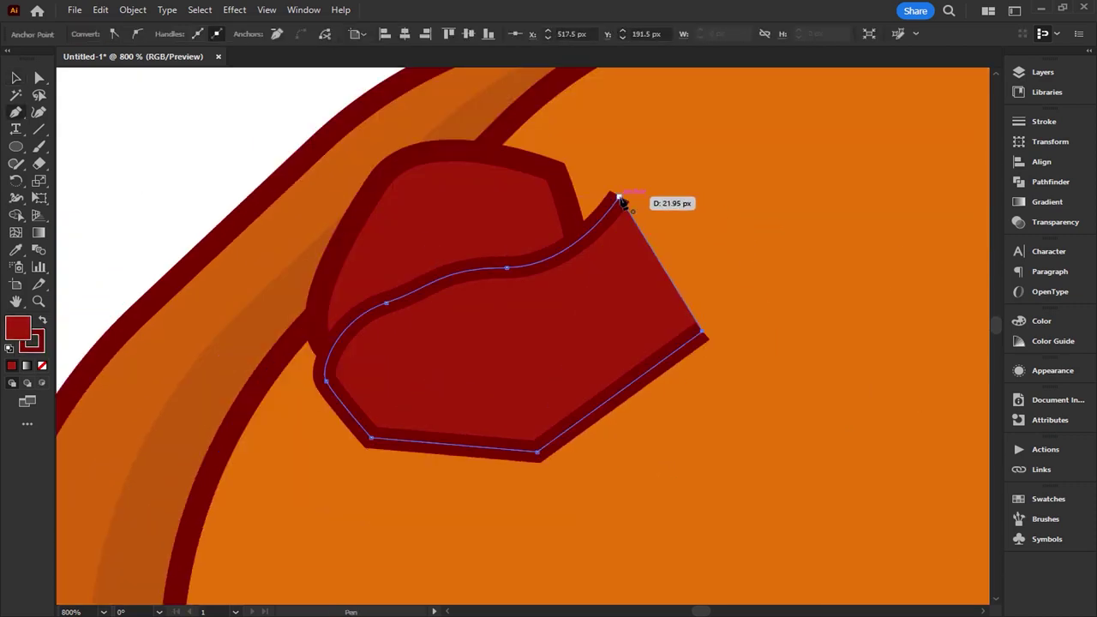
left_click(620, 197)
key("v")
left_click(127, 34)
left_click(7, 53)
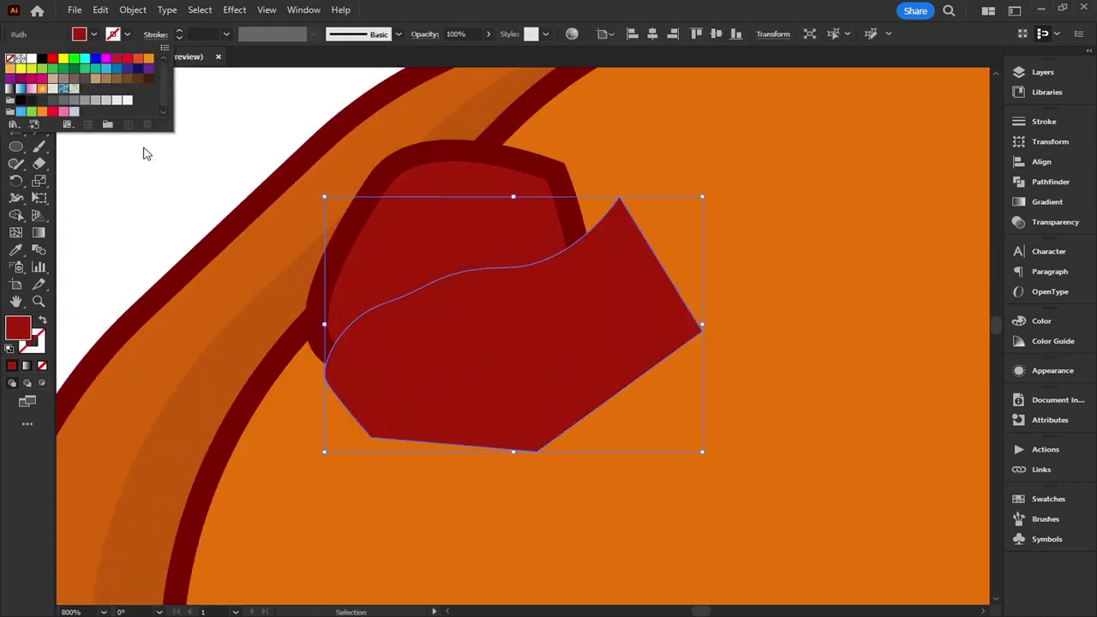
scroll(564, 364, "down", 2)
Step: Trim the new highlight to the chunk's outline and pull its corners inward
key("ctrl+a")
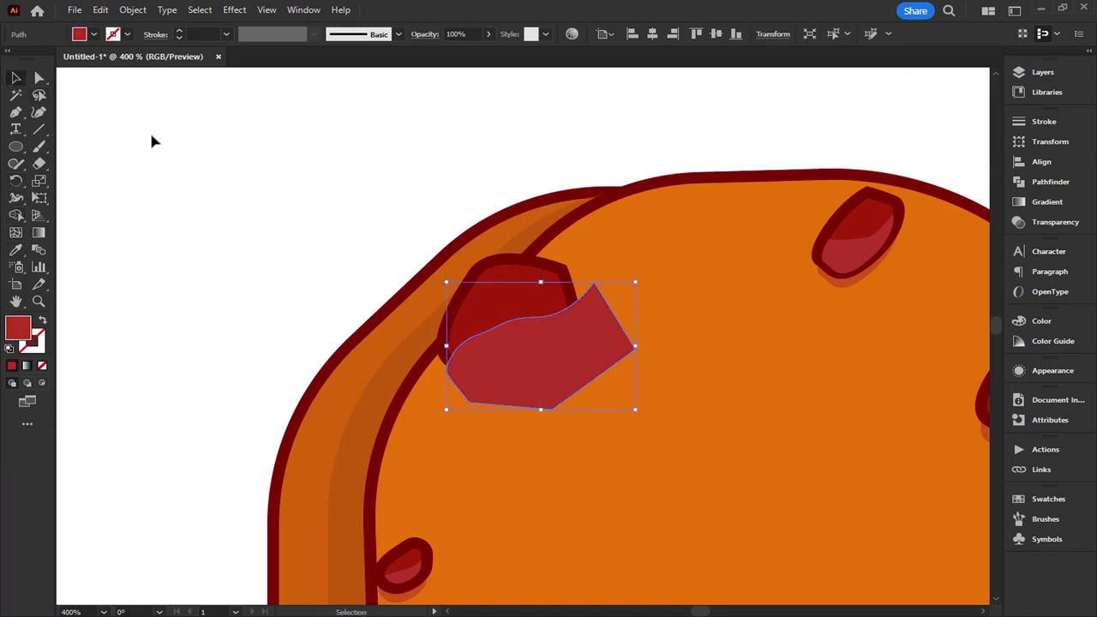
left_click(12, 221)
left_click(604, 334, "alt")
left_click(451, 374, "alt")
key("v")
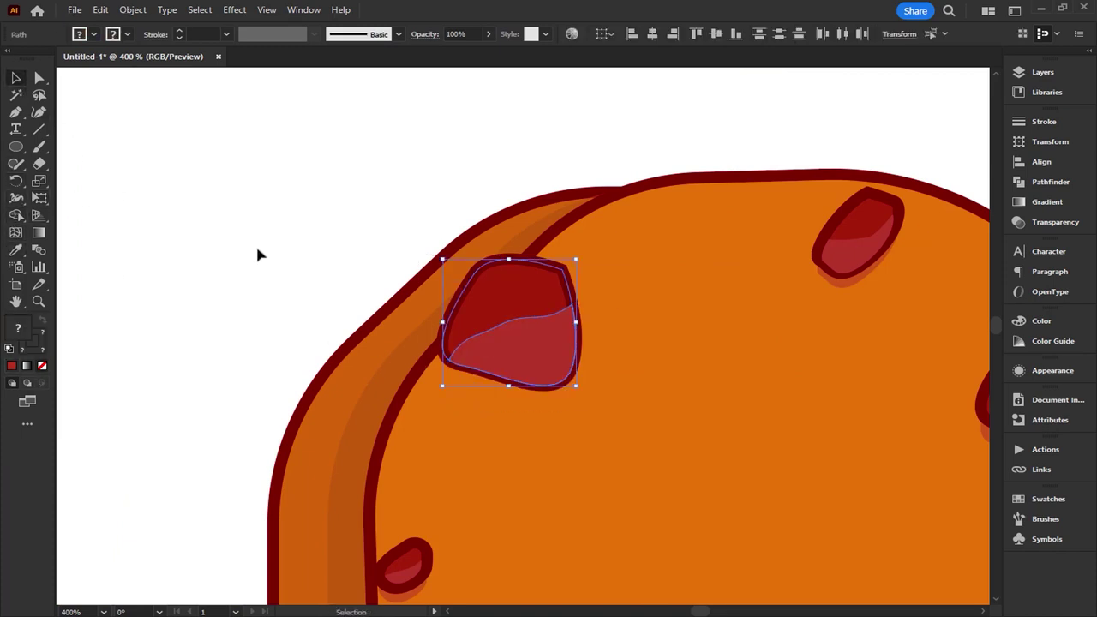
key("ctrl+plus")
left_click(502, 252)
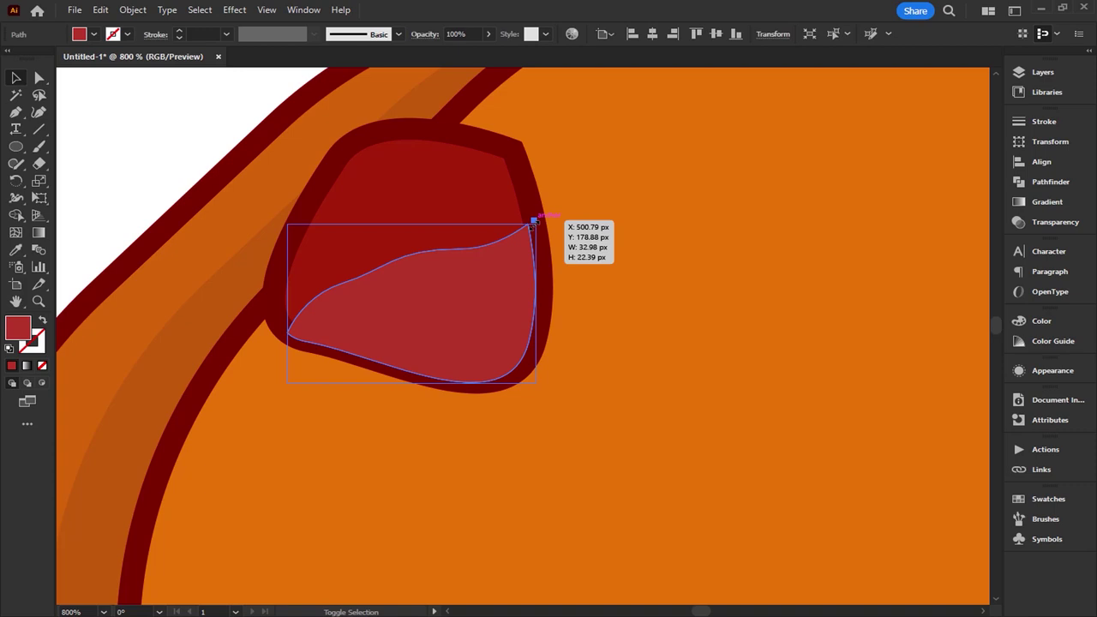
left_click_drag(540, 222, 527, 229)
left_click_drag(287, 383, 306, 369)
left_click_drag(529, 370, 533, 372)
Step: Fine-tune the highlight's size and group it with its chunk
left_click(592, 401)
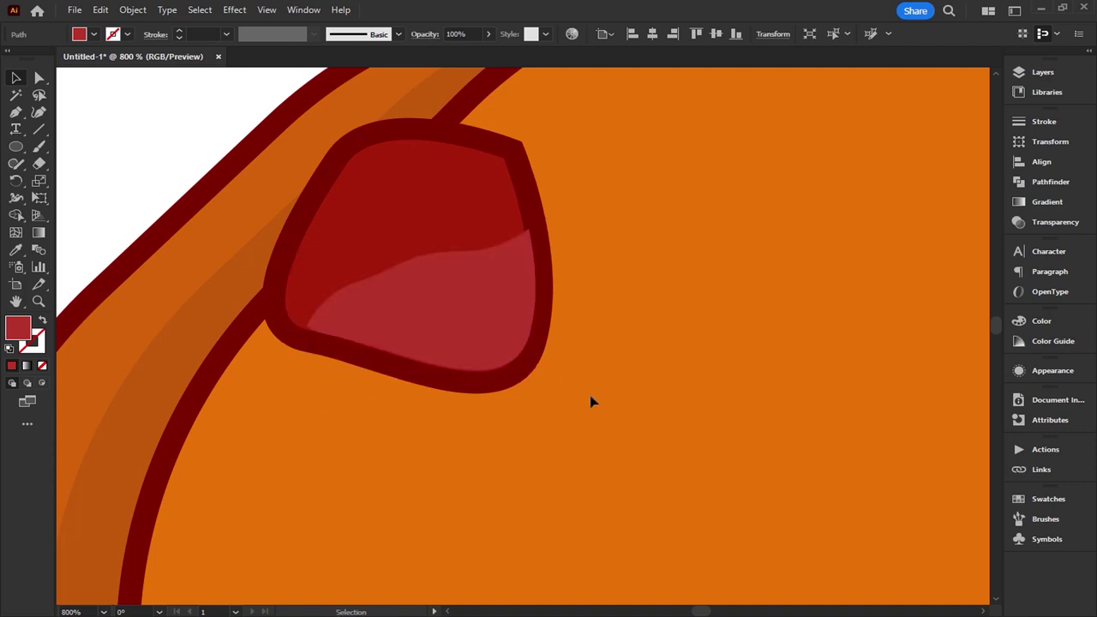
scroll(592, 401, "down", 1)
left_click(519, 338)
left_click_drag(555, 275, 553, 279)
left_click(609, 320)
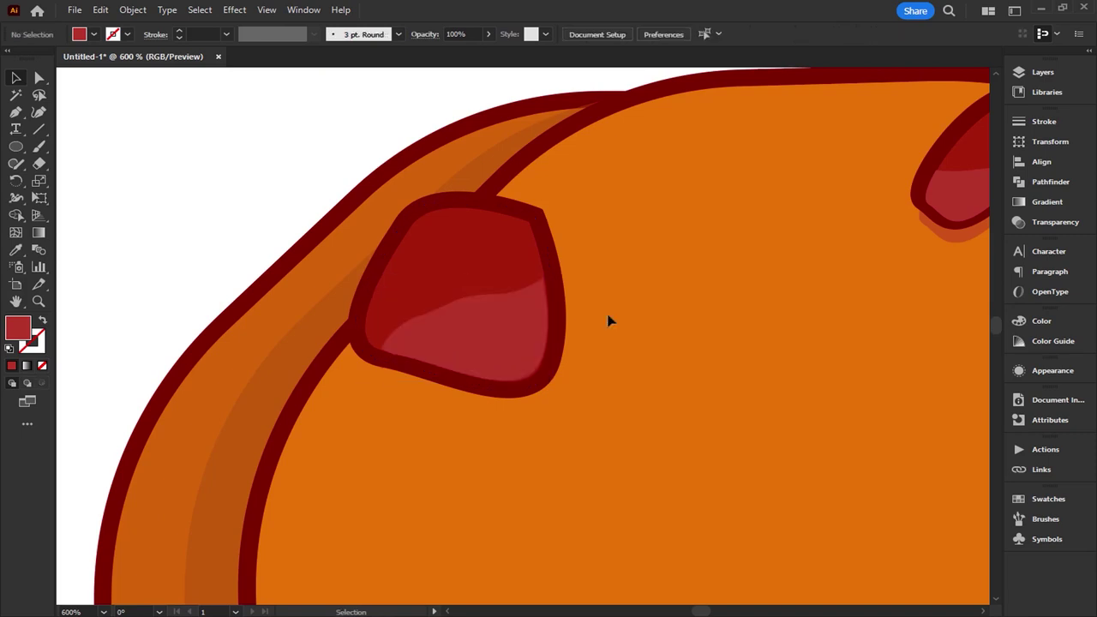
left_click_drag(605, 314, 473, 283)
right_click(473, 283)
left_click(608, 385)
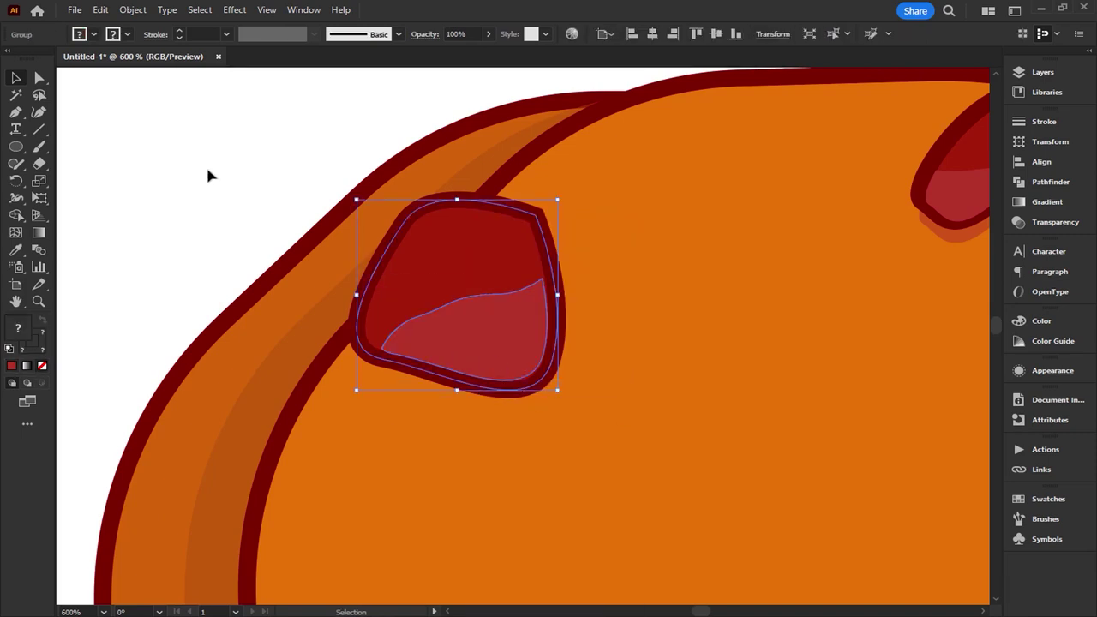
Step: Paste a copy behind the chunk group, nudge it, and merge it into one shadow shape
left_click(97, 9)
left_click(125, 78)
left_click(100, 9)
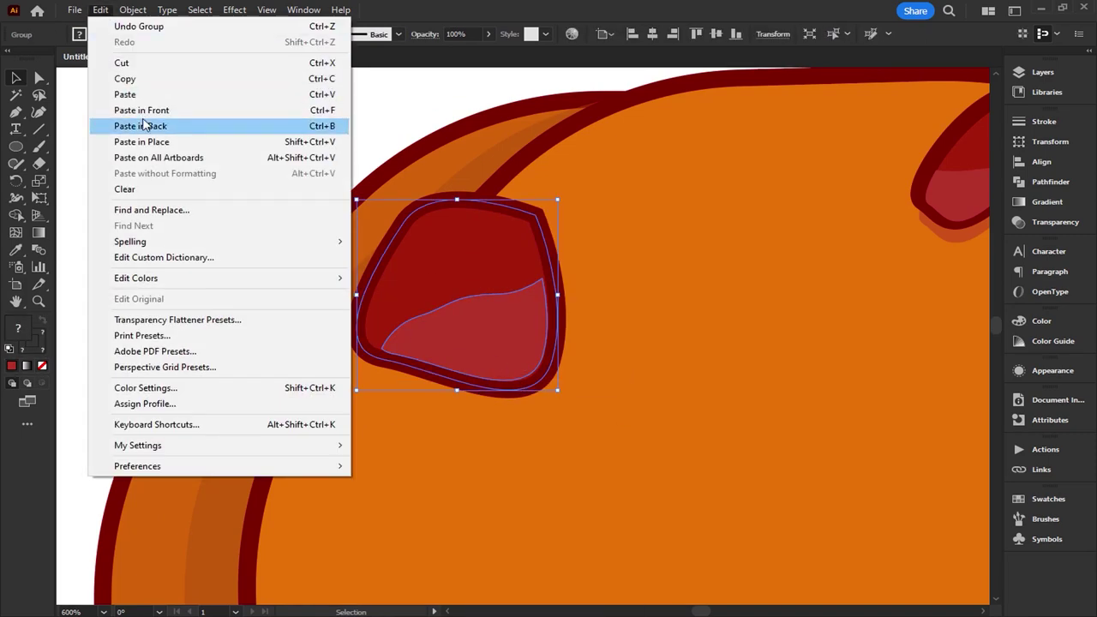
left_click(150, 114)
key("Right")
key("Right")
key("Up")
key("Up")
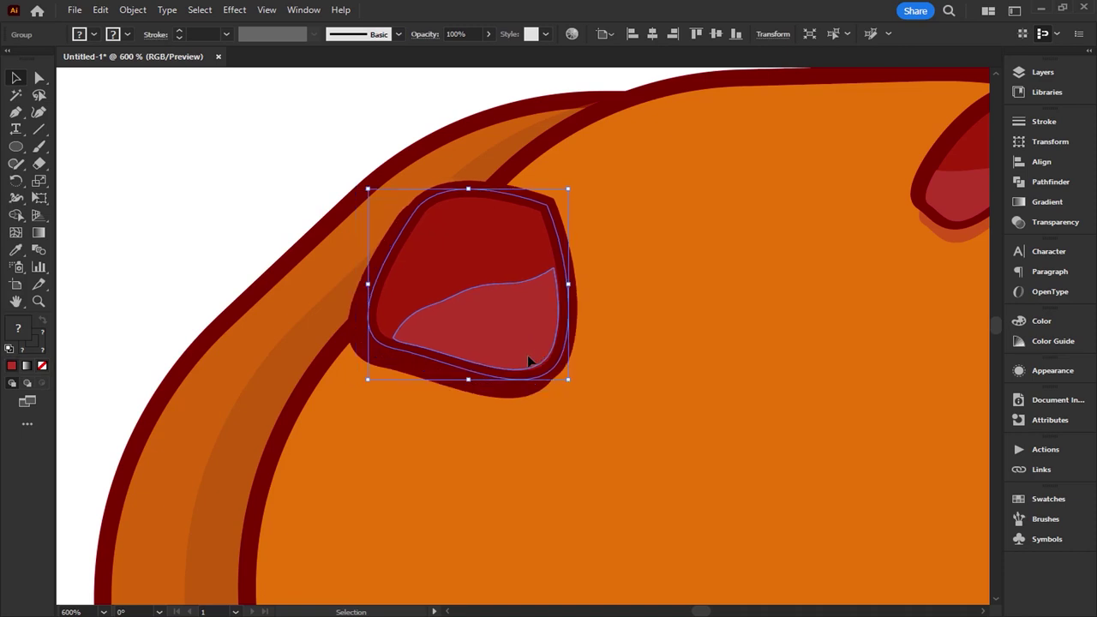
key("Up")
key("Up")
left_click(540, 442)
left_click(534, 391)
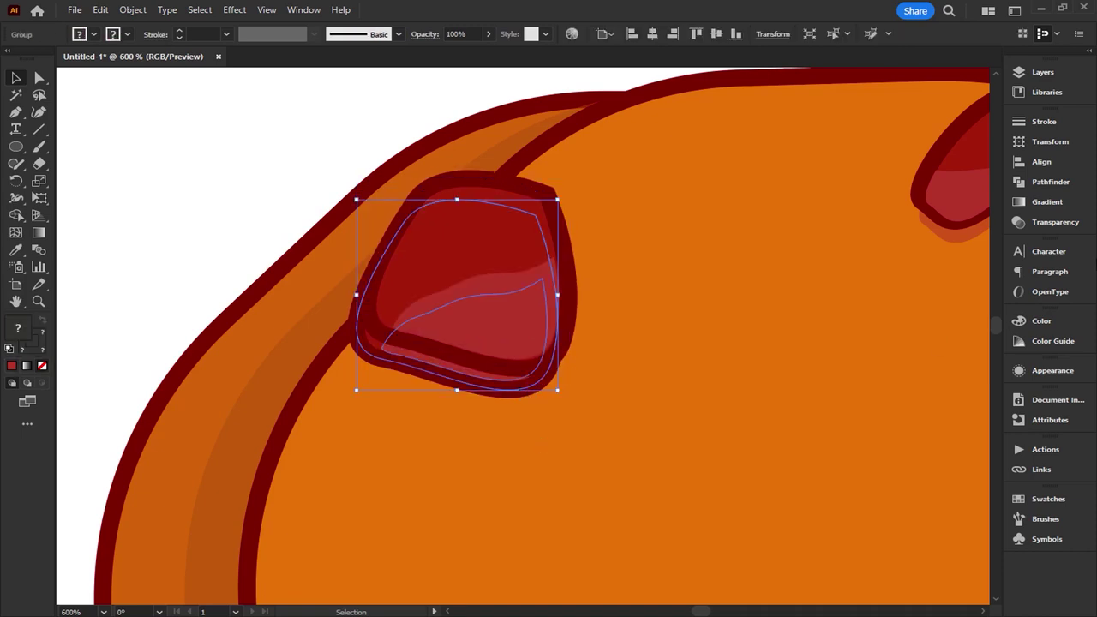
left_click(1041, 182)
left_click(974, 116)
Step: Offset the shadow right and down and set its opacity to 50%
key("Right")
key("Right")
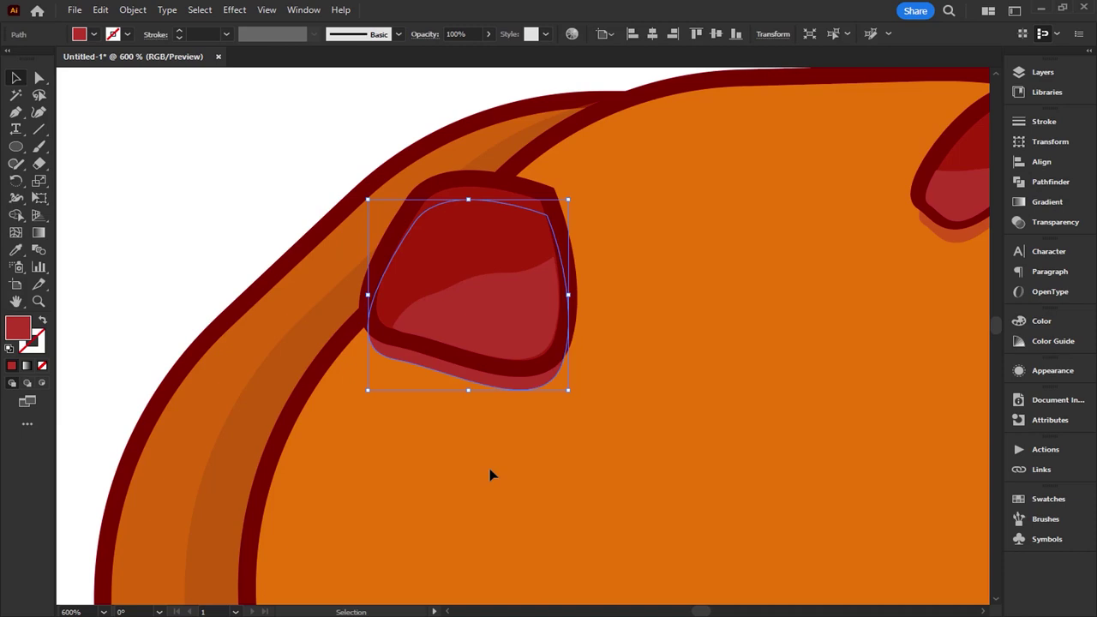
key("Right")
key("Right")
key("Down")
key("Down")
left_click(1047, 370)
left_click(876, 442)
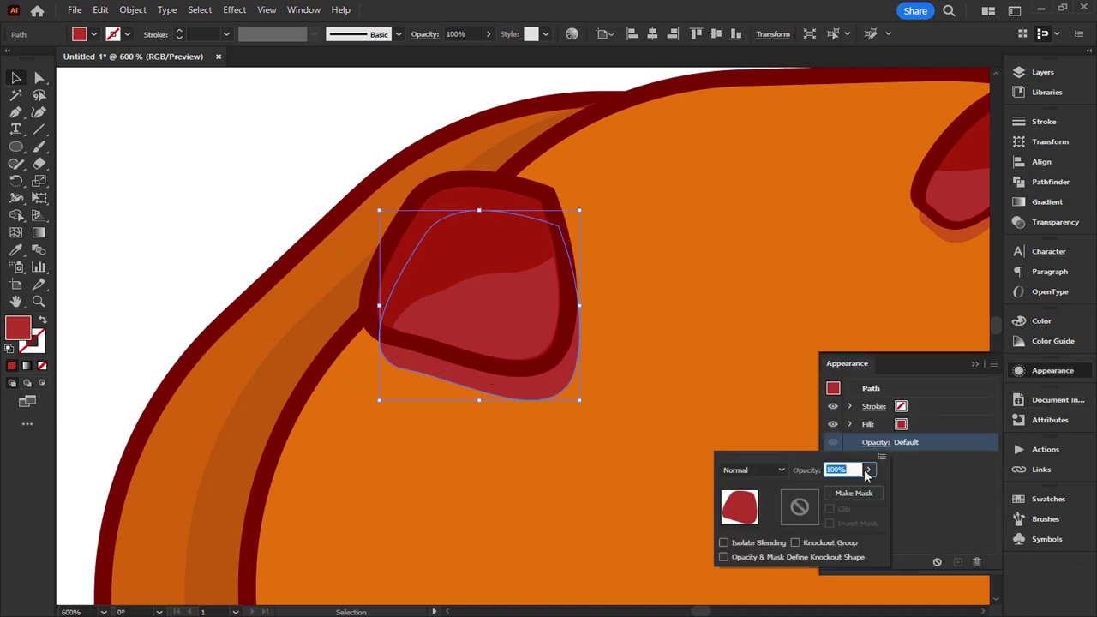
type("50")
key("Return")
key("ctrl+shift+a")
left_click(975, 364)
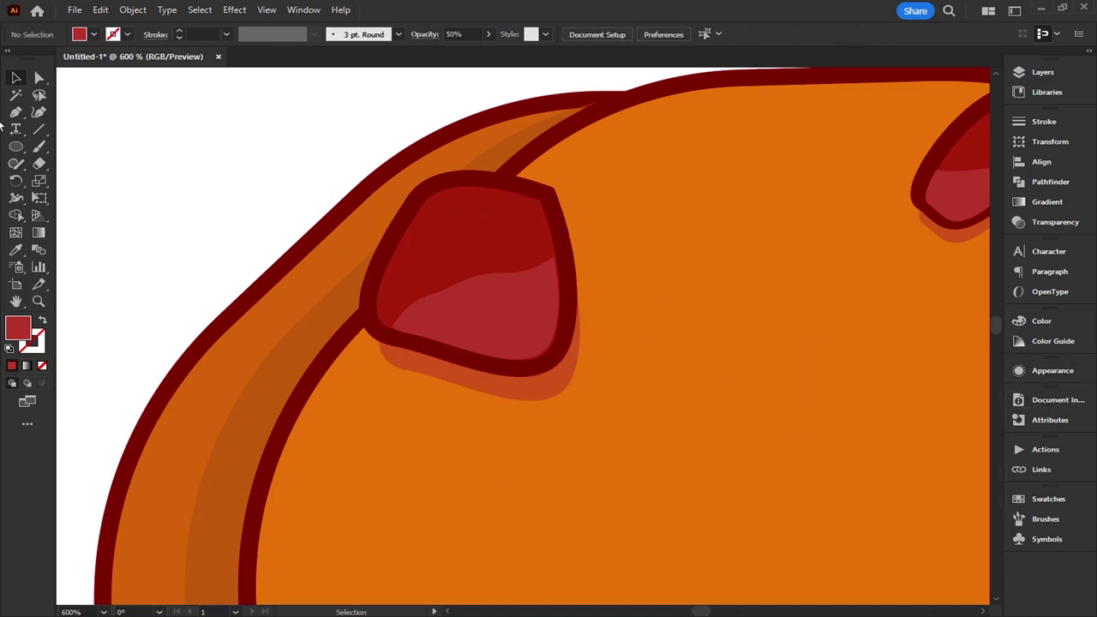
scroll(302, 272, "down", 2)
scroll(498, 409, "down", 1)
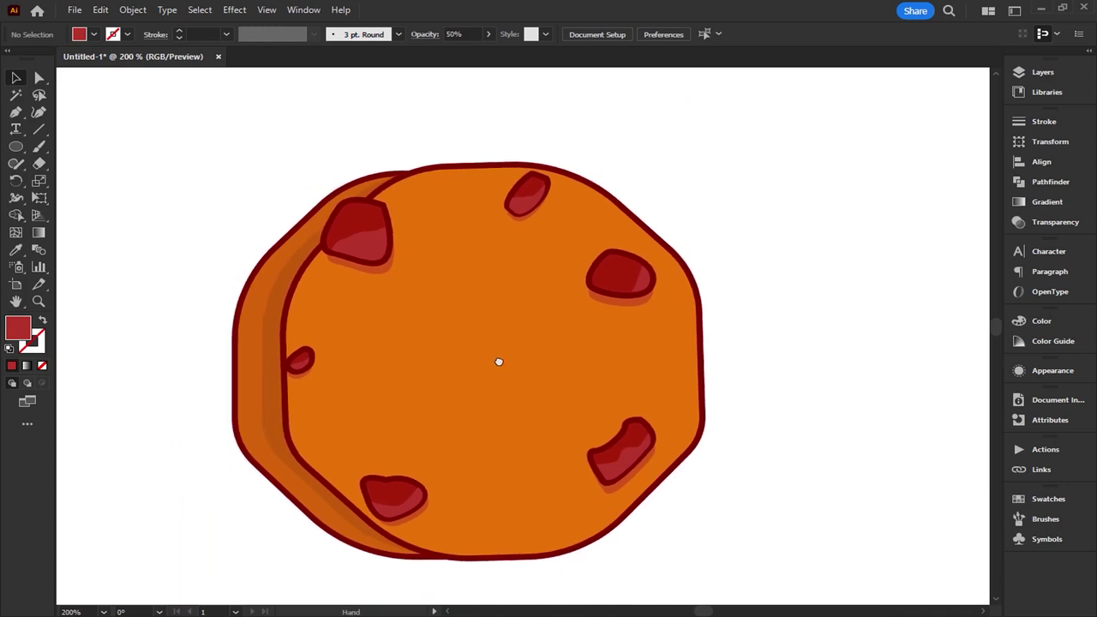
Step: Draw a small circle at the cookie's centre and place a copy to its right
scroll(502, 364, "down", 2)
left_click_drag(515, 345, 532, 325)
key("l")
scroll(497, 319, "up", 1)
scroll(497, 320, "up", 1)
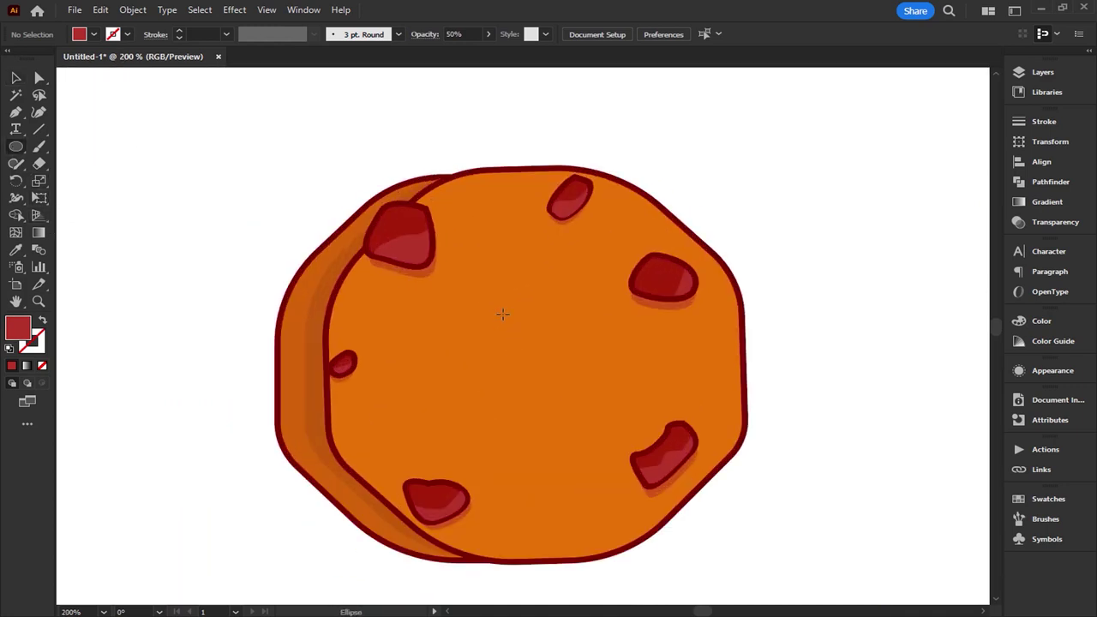
left_click_drag(463, 326, 515, 365)
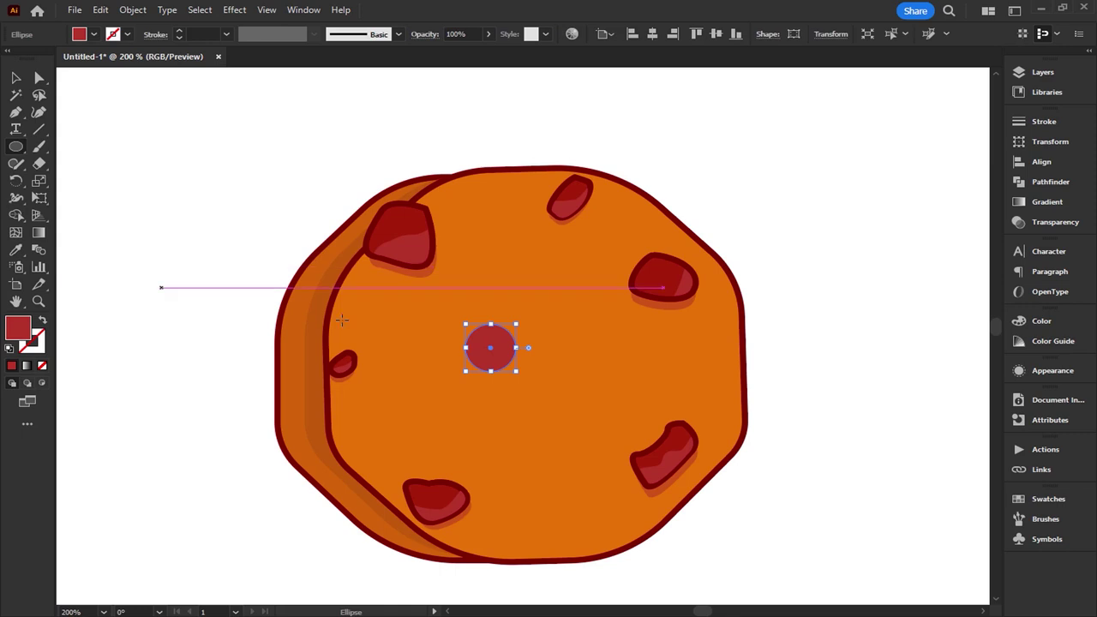
key("v")
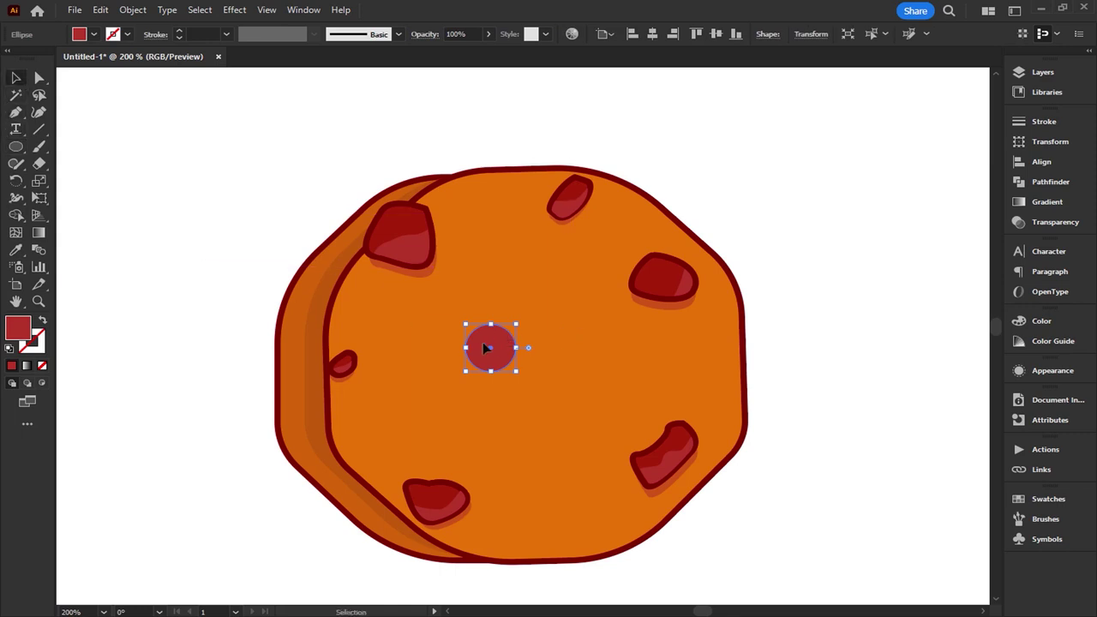
left_click_drag(504, 352, 600, 347)
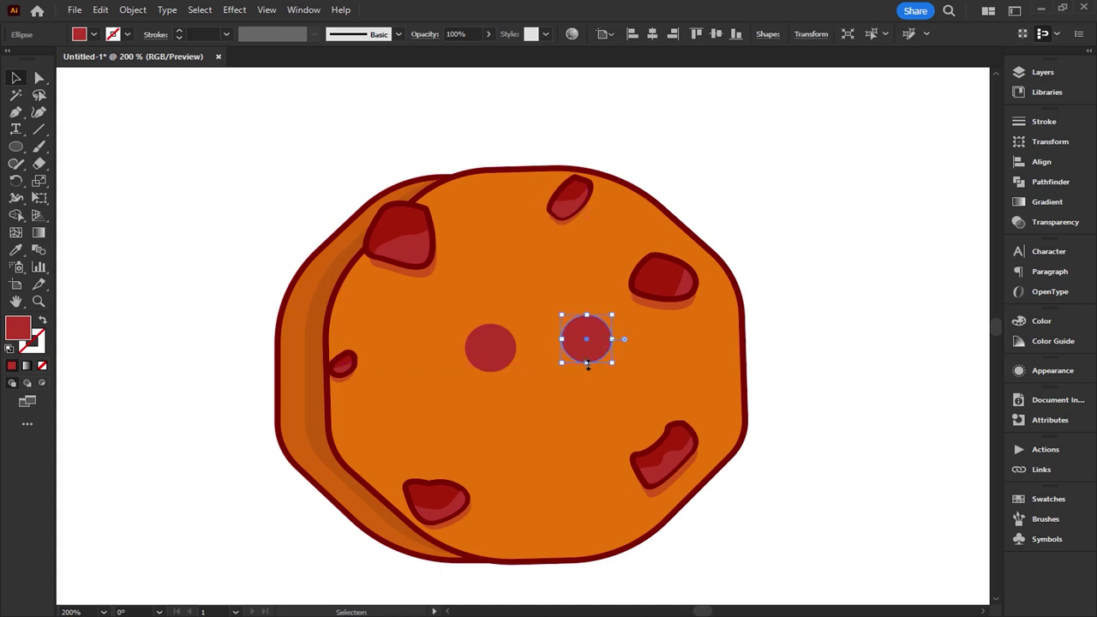
Step: Fill both eye circles with dark red 7F150F
left_click(471, 349, "shift")
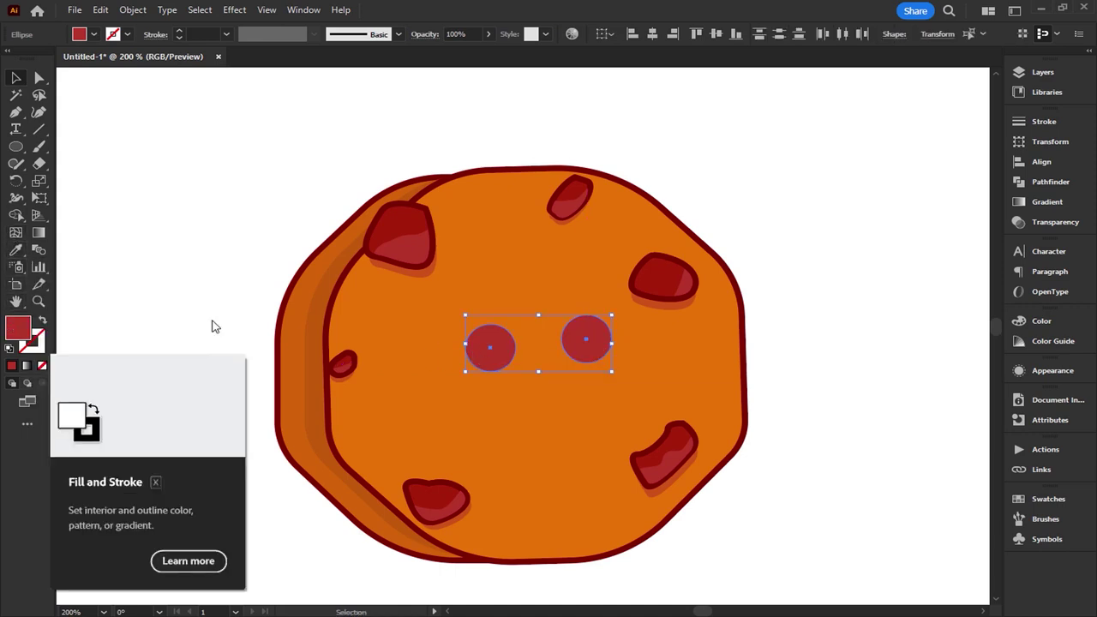
double_click(18, 327)
left_click_drag(739, 201, 764, 240)
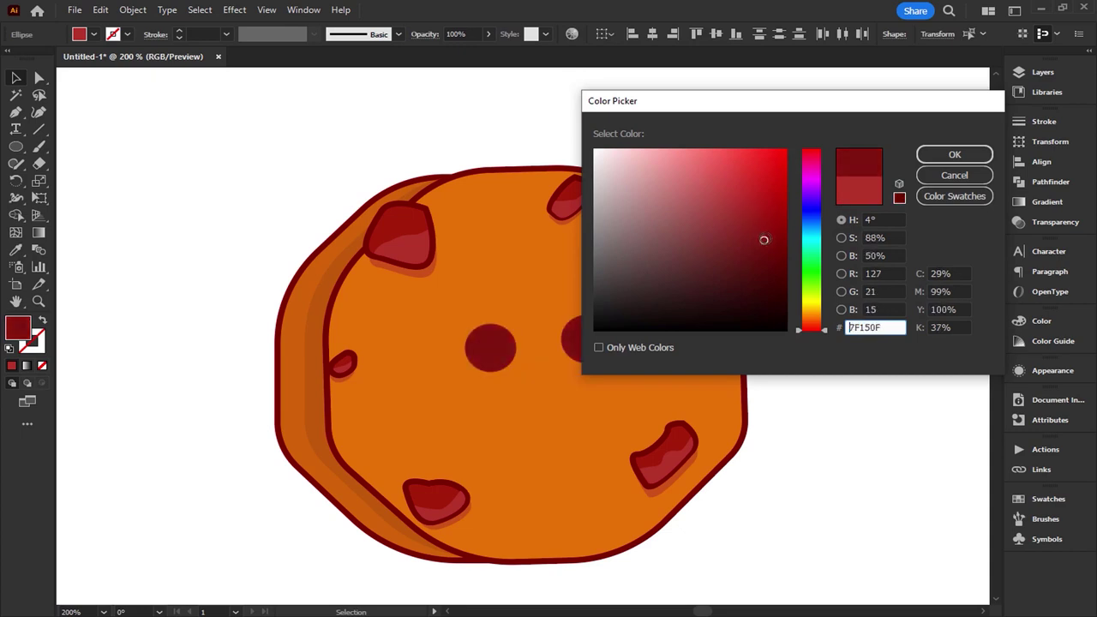
left_click(969, 159)
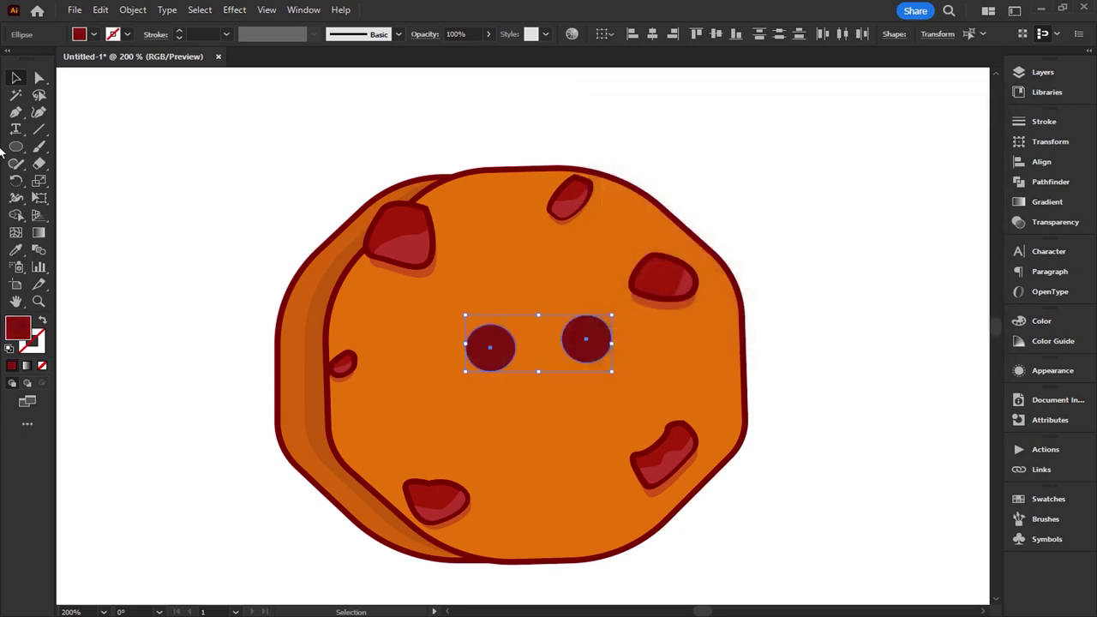
left_click(208, 161)
left_click(16, 145)
scroll(498, 367, "up", 1)
Step: Draw a small white-filled circle inside the left eye
left_click_drag(471, 329, 500, 358)
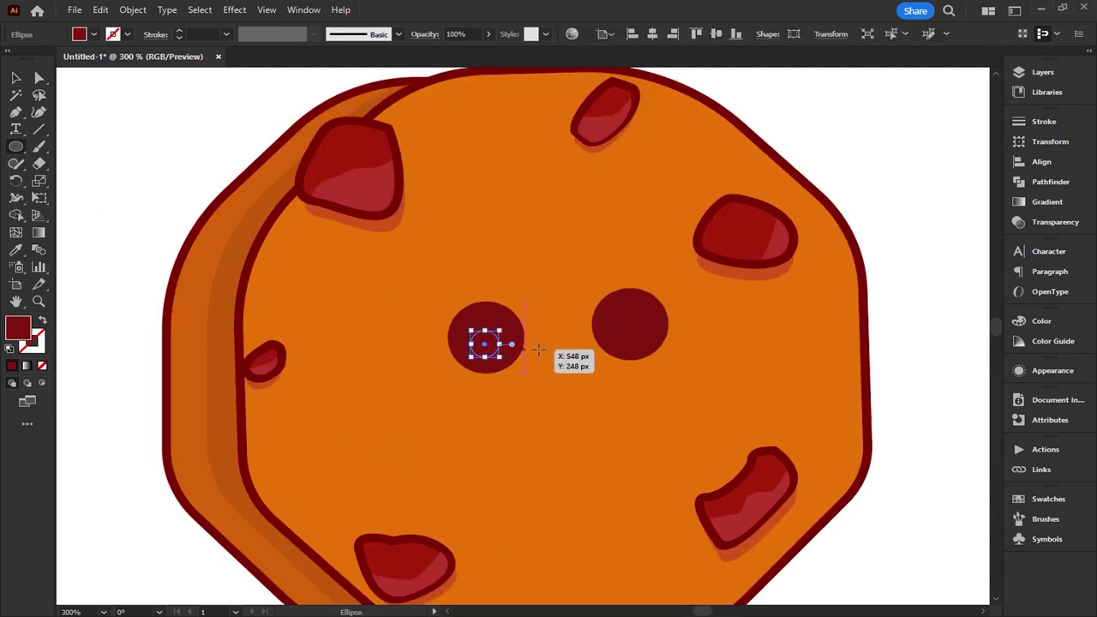
left_click(94, 34)
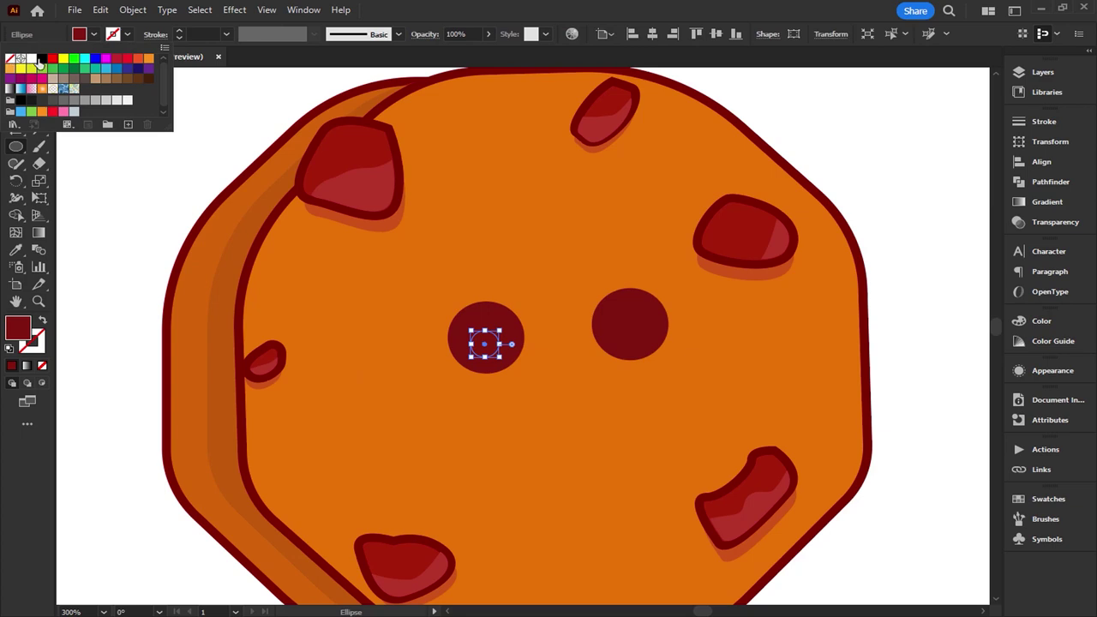
left_click(31, 57)
key("Escape")
key("v")
key("ctrl+shift+a")
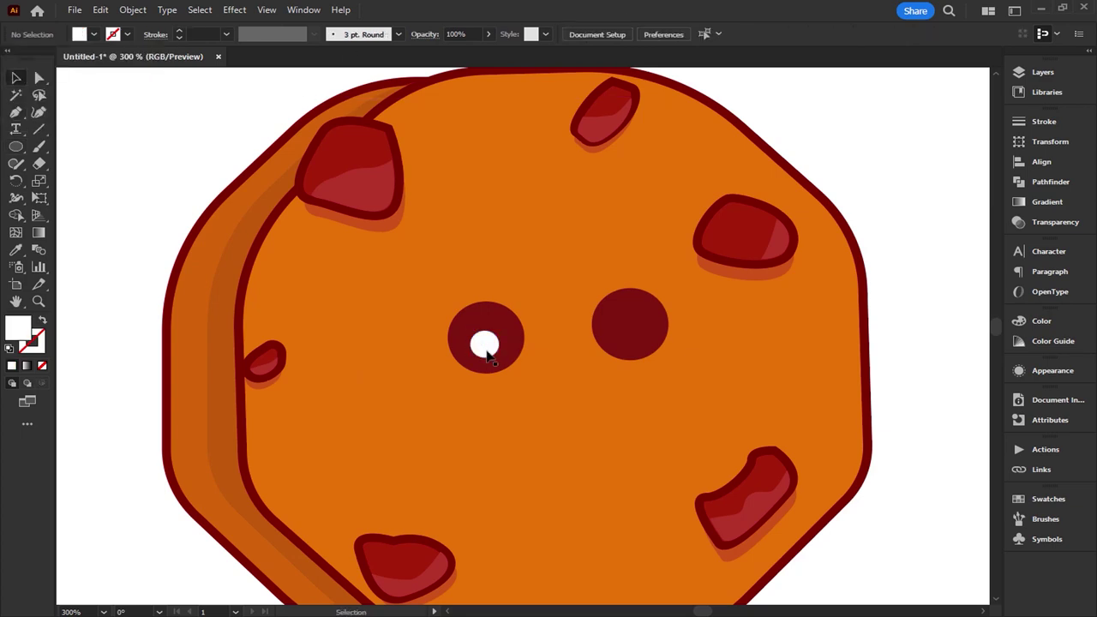
Step: Copy the white circle into the right eye and begin a curved smile below the eyes
left_click_drag(484, 343, 677, 333)
scroll(488, 345, "up", 1)
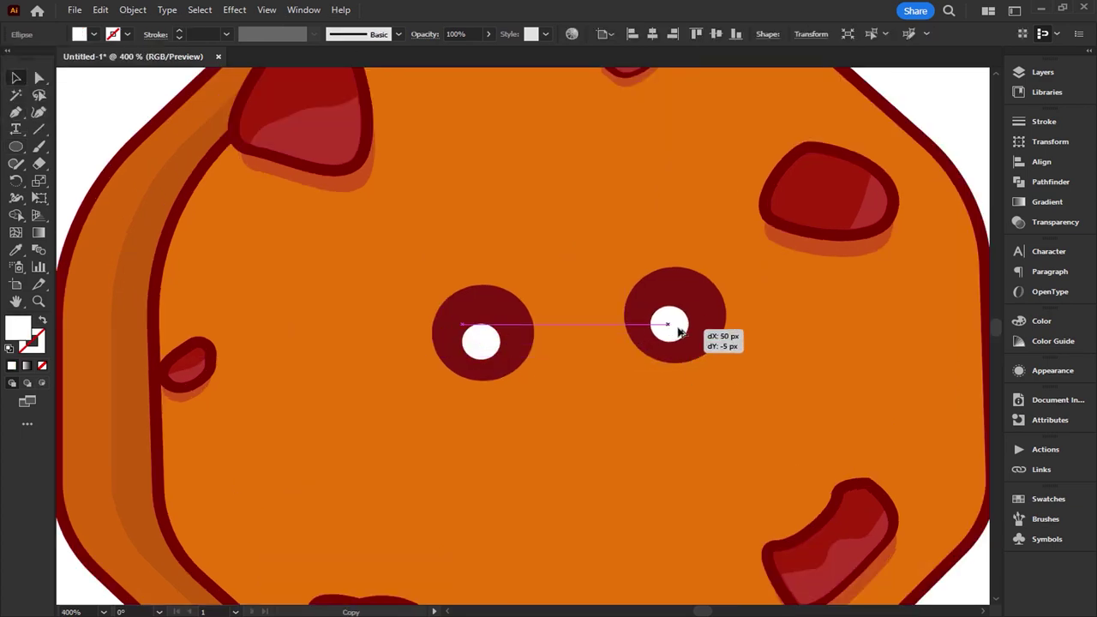
left_click_drag(677, 332, 677, 332)
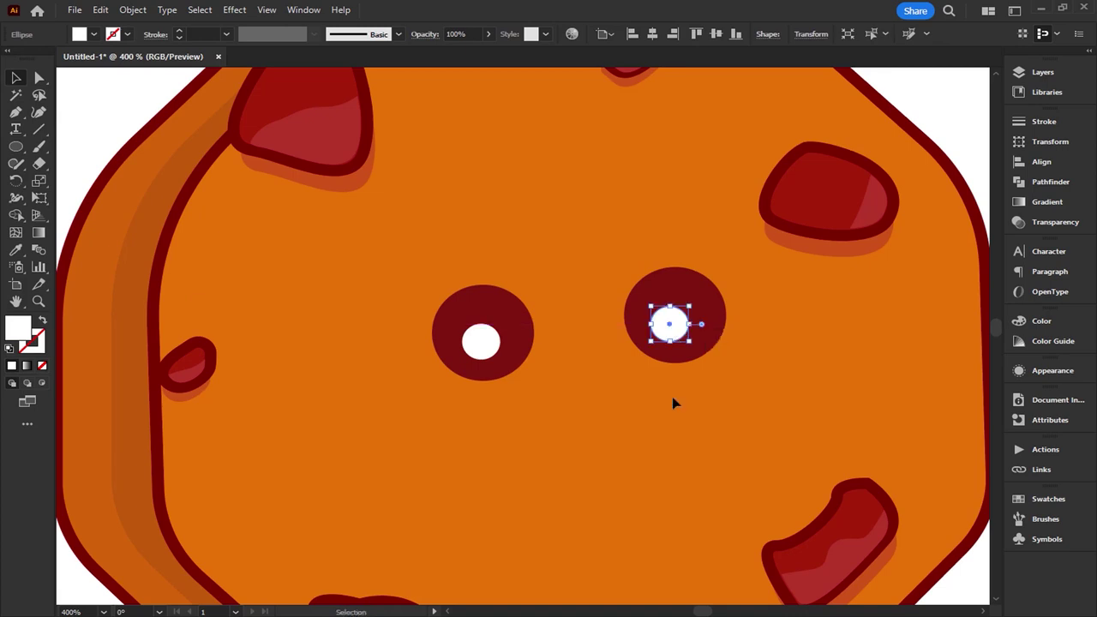
key("ctrl+shift+a")
scroll(670, 416, "down", 2)
left_click_drag(671, 421, 644, 387)
left_click(16, 112)
left_click_drag(538, 380, 671, 375)
Step: Finish the curved mouth path below the right eye and select it
left_click(671, 376)
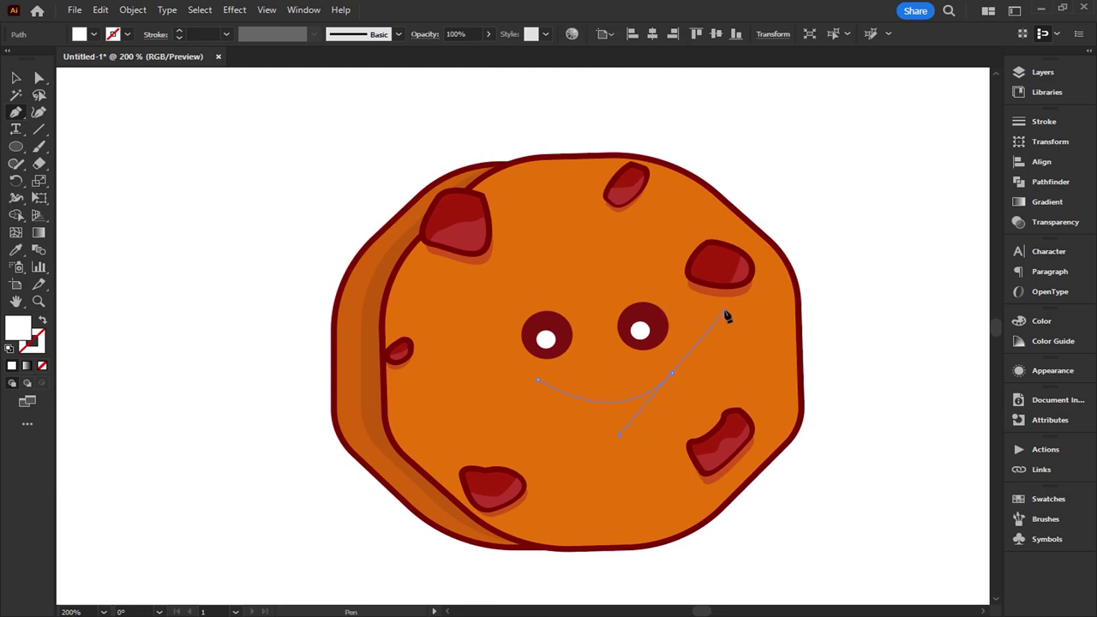
left_click_drag(726, 314, 726, 311)
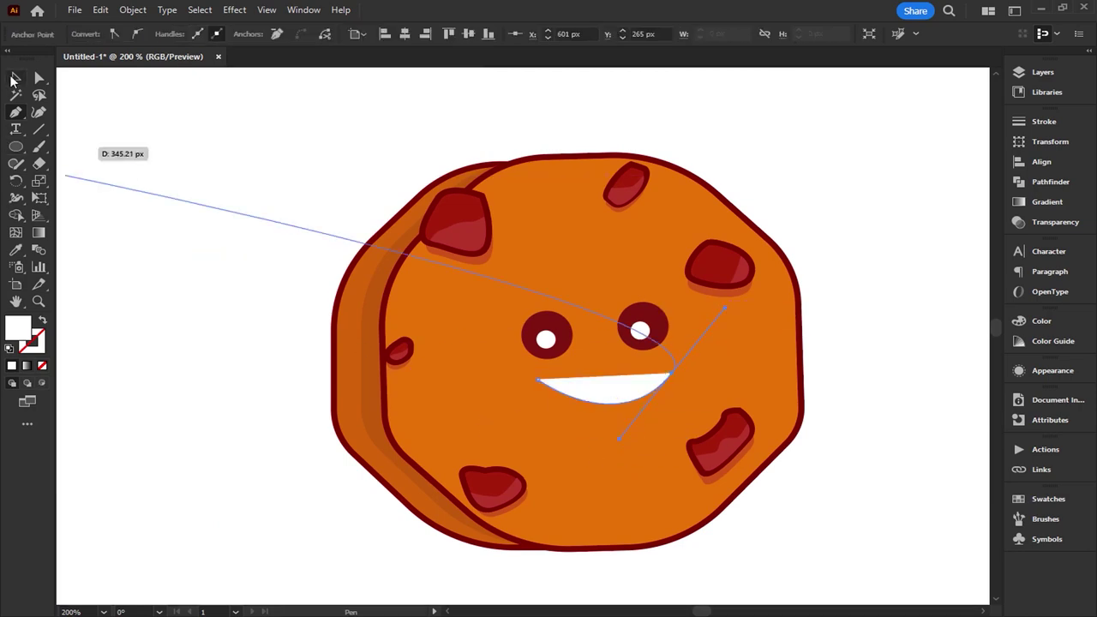
left_click(13, 79)
left_click(606, 387)
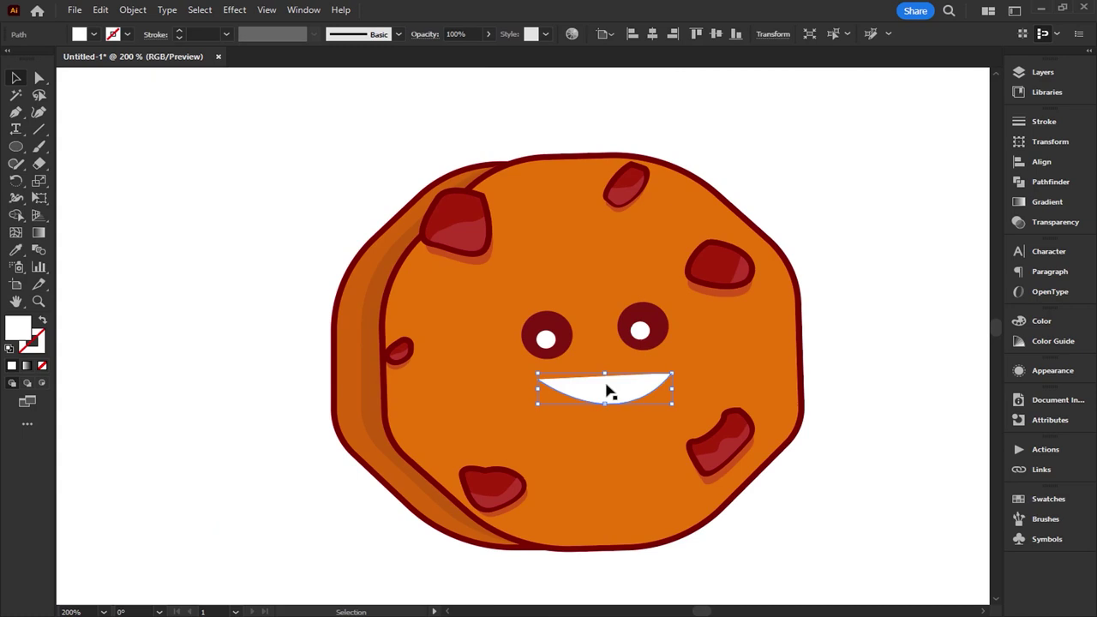
Step: Give the smile no fill, a dark swatch stroke, Width Profile 1 and 4 pt weight
left_click(94, 34)
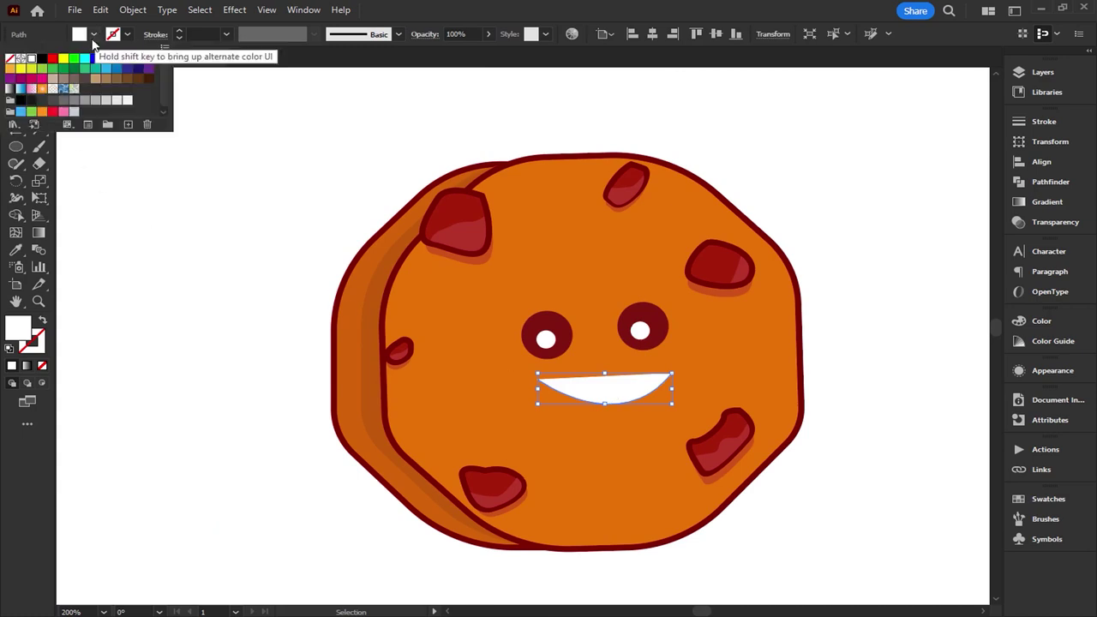
left_click(10, 57)
left_click(126, 35)
left_click(126, 35)
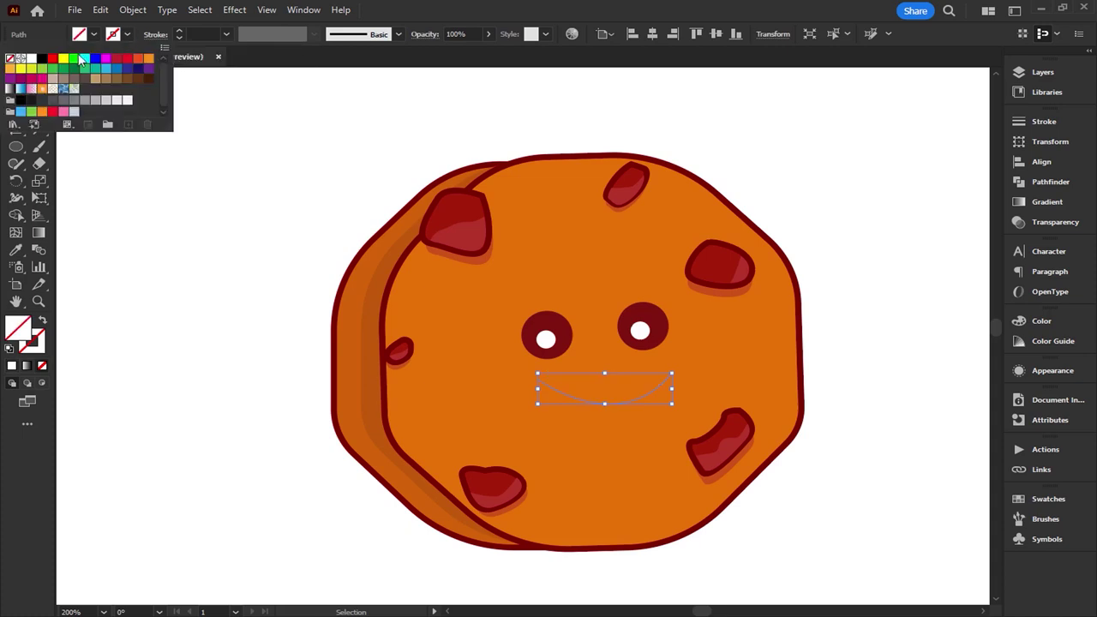
left_click(148, 78)
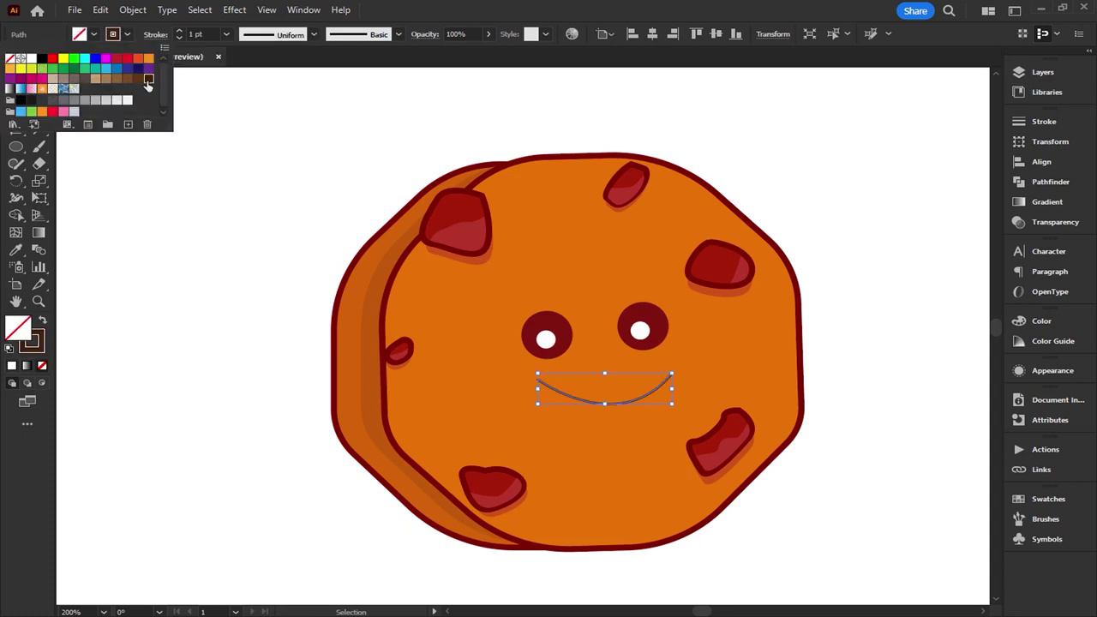
left_click(313, 34)
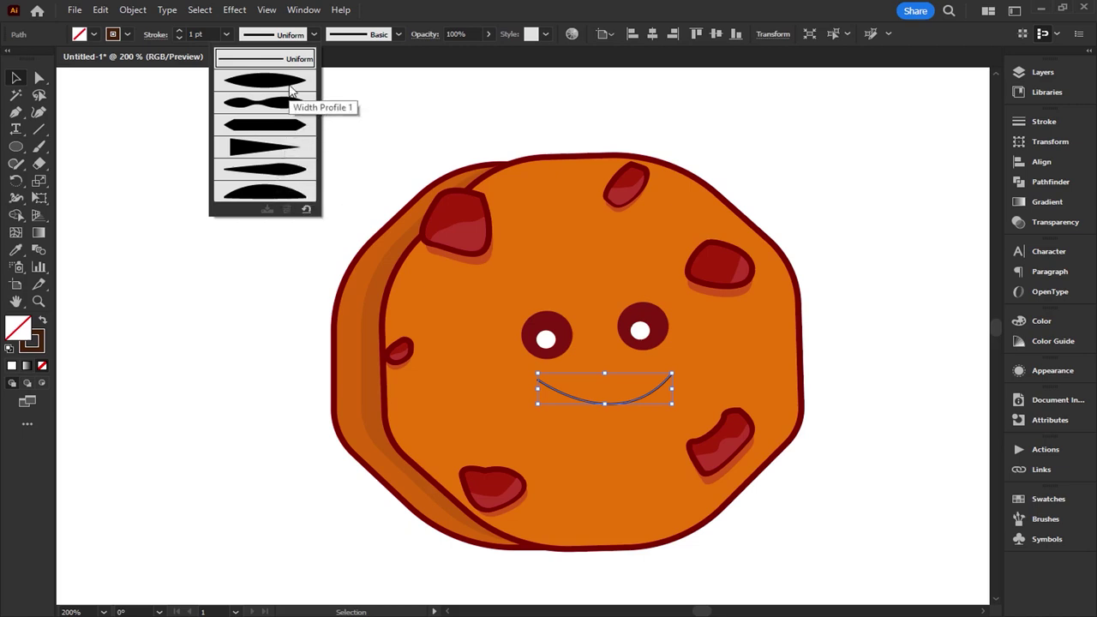
left_click(290, 86)
left_click(179, 30)
left_click(179, 30)
left_click(179, 30)
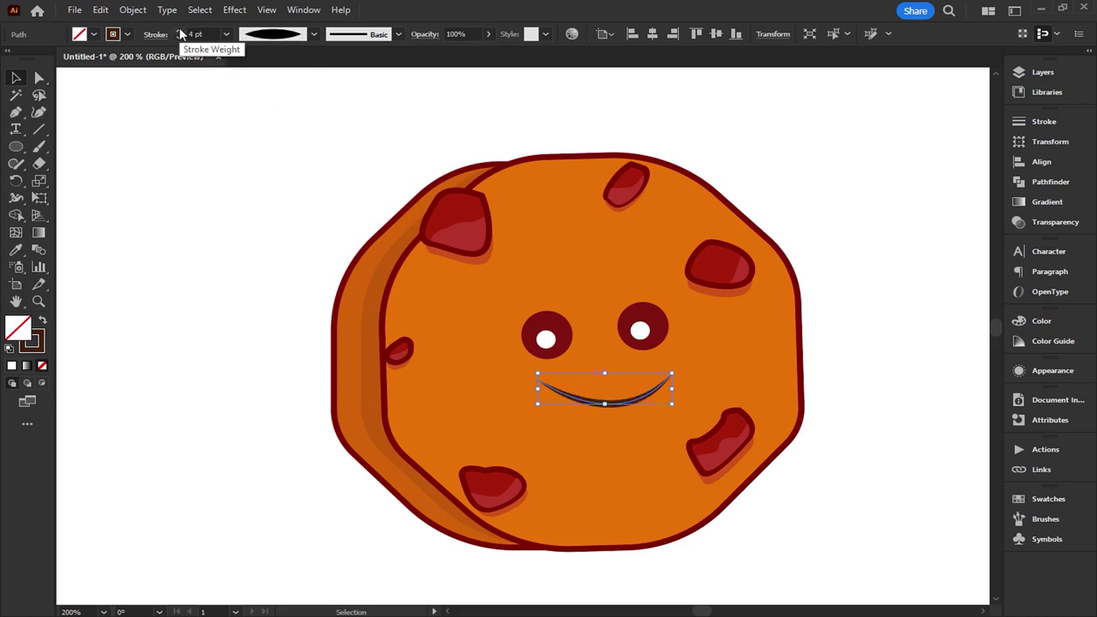
Step: Set the smile's stroke colour to a deep dark red (680505)
double_click(32, 347)
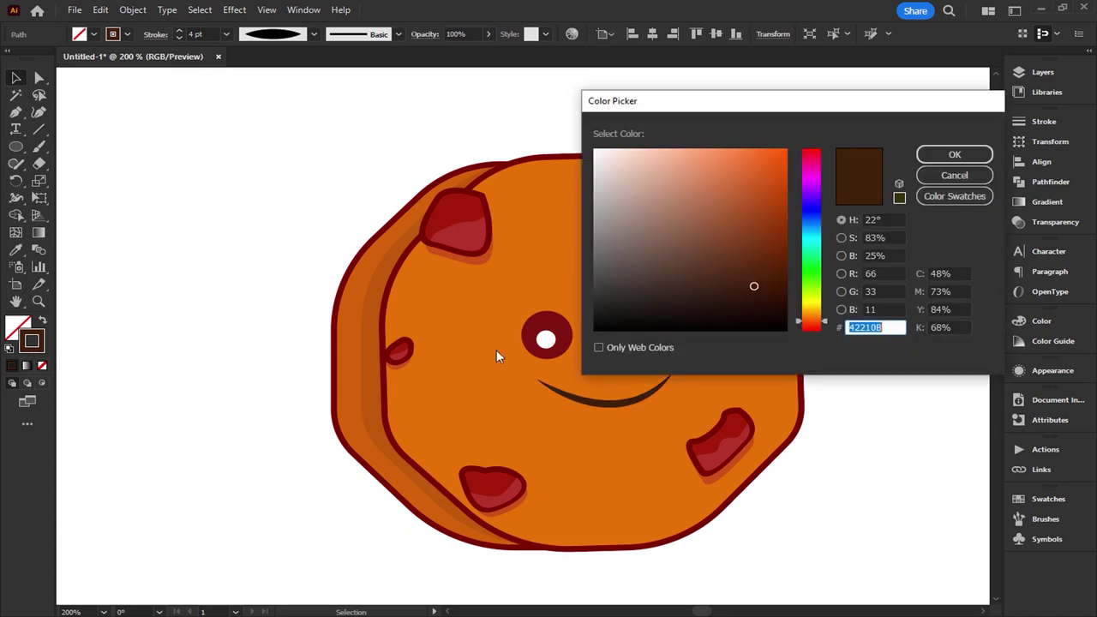
left_click_drag(753, 286, 750, 285)
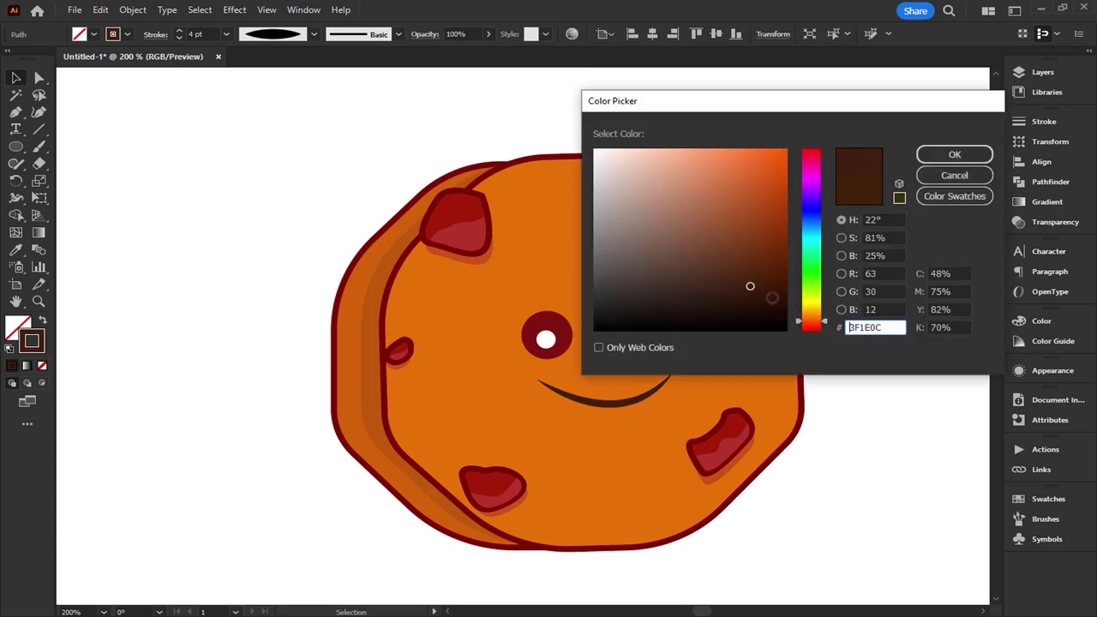
left_click_drag(811, 327, 812, 348)
mouse_move(766, 296)
left_mouse_down()
mouse_move(774, 252)
mouse_move(781, 258)
left_mouse_up()
left_click(947, 156)
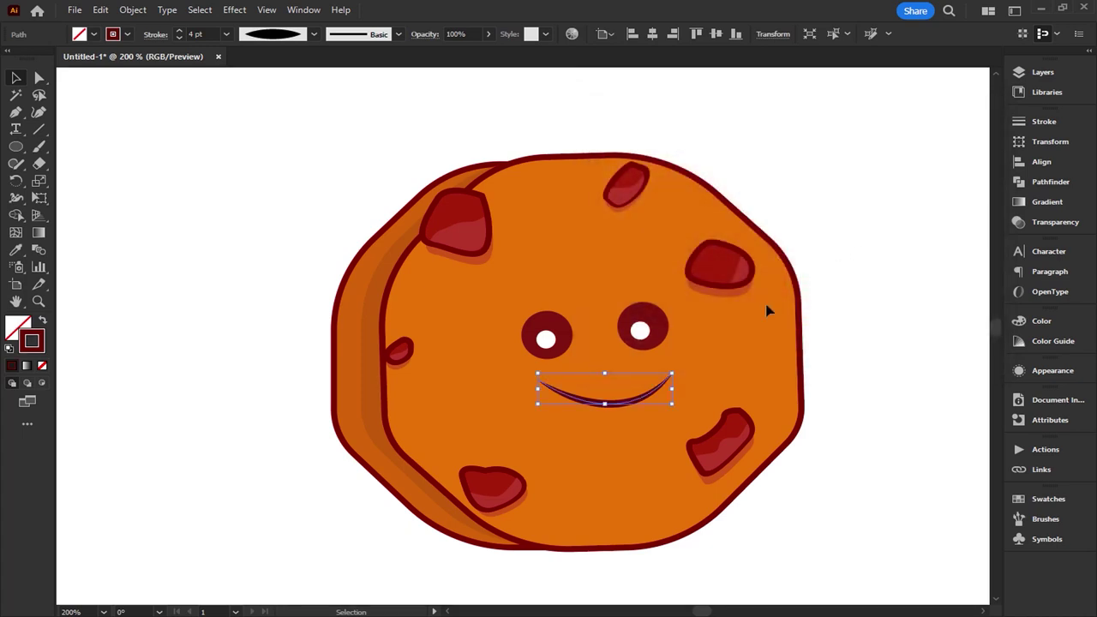
left_click(180, 201)
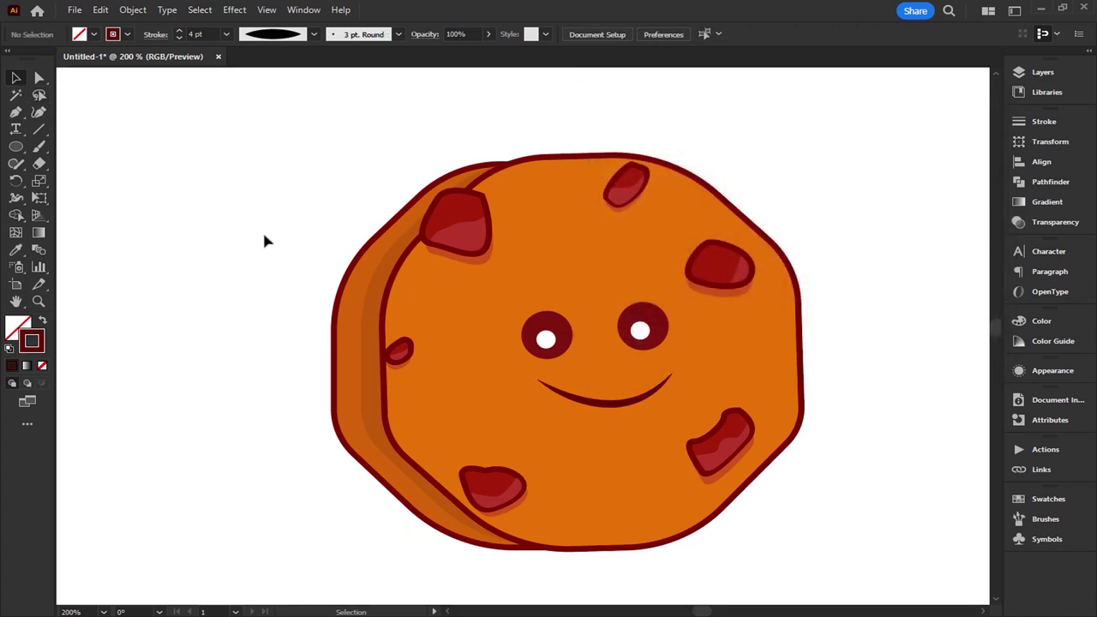
Step: Draw two short Pen lines above the eyes as the left and right eyebrows
left_click(15, 114)
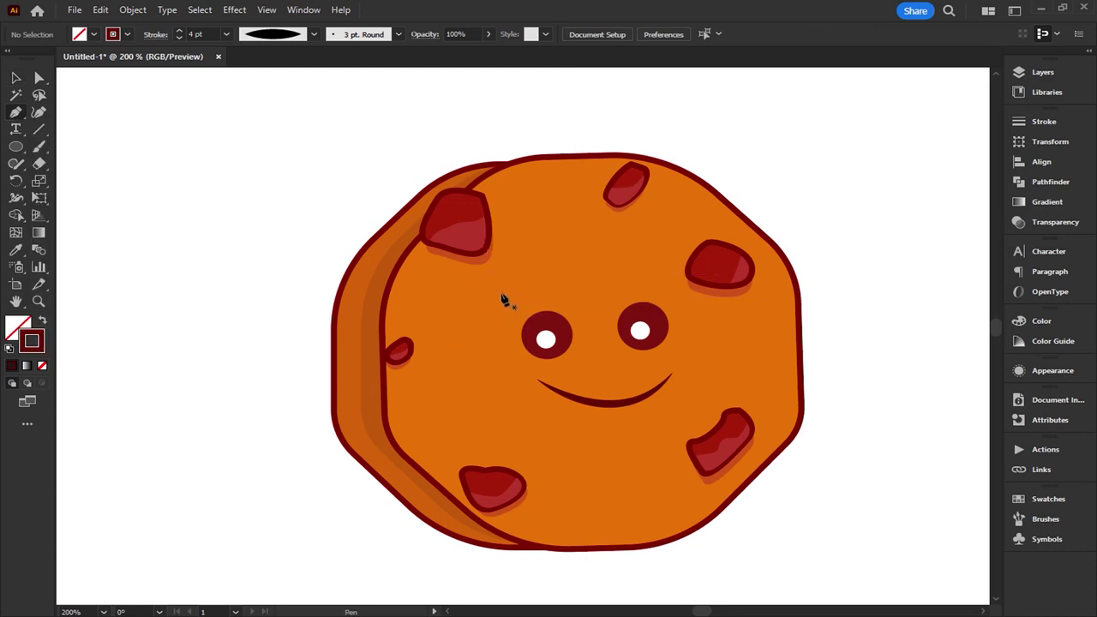
left_click_drag(501, 297, 535, 293)
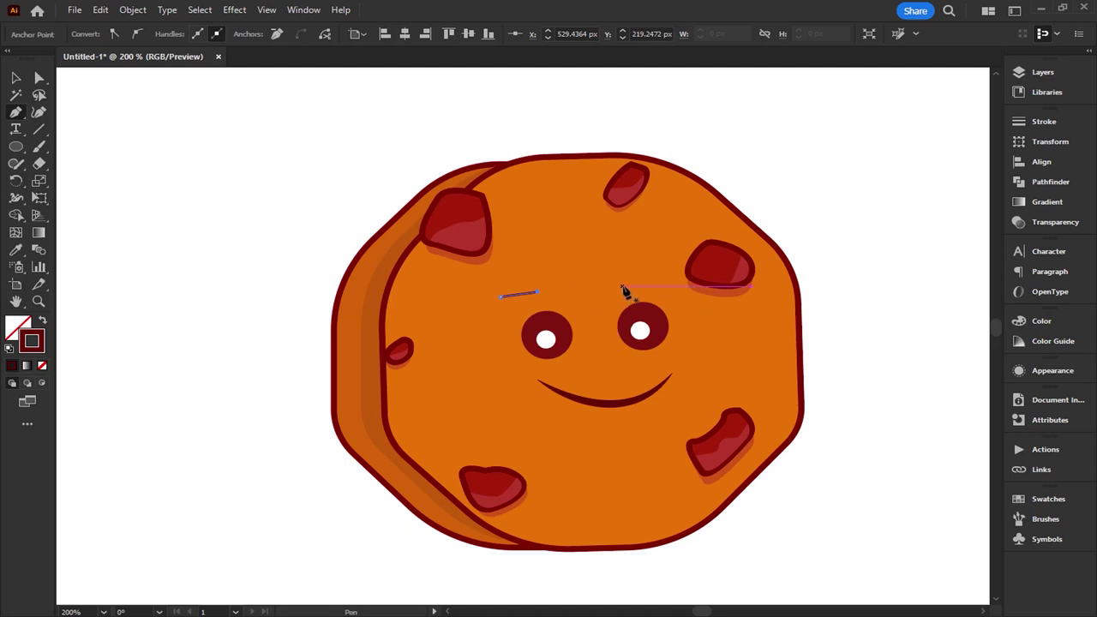
key("Escape")
left_click(625, 280)
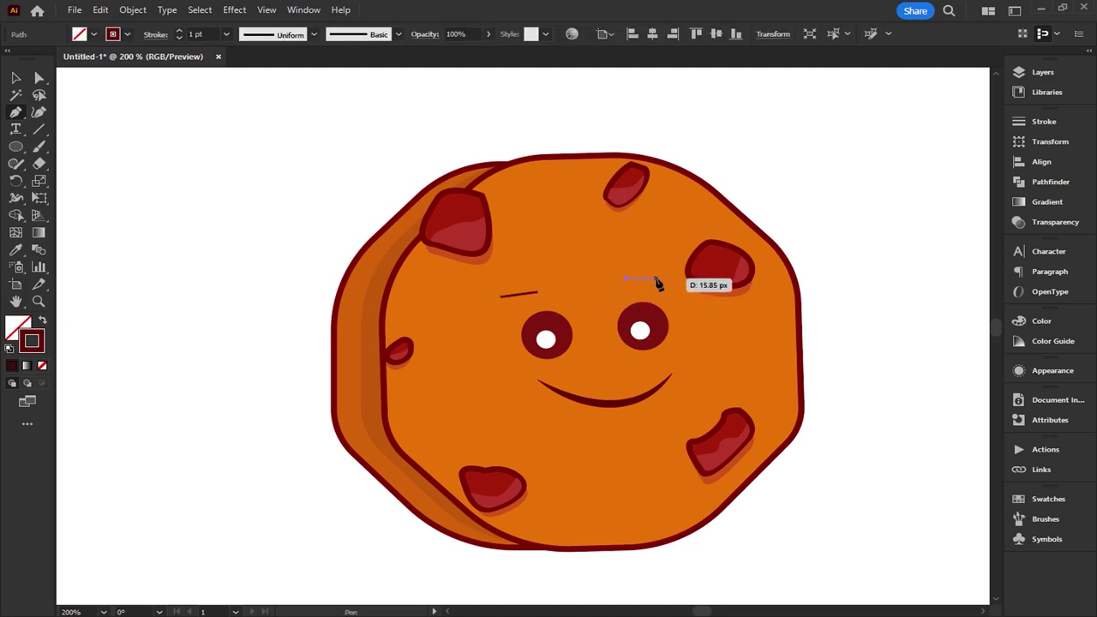
left_click(657, 279)
left_click(15, 78)
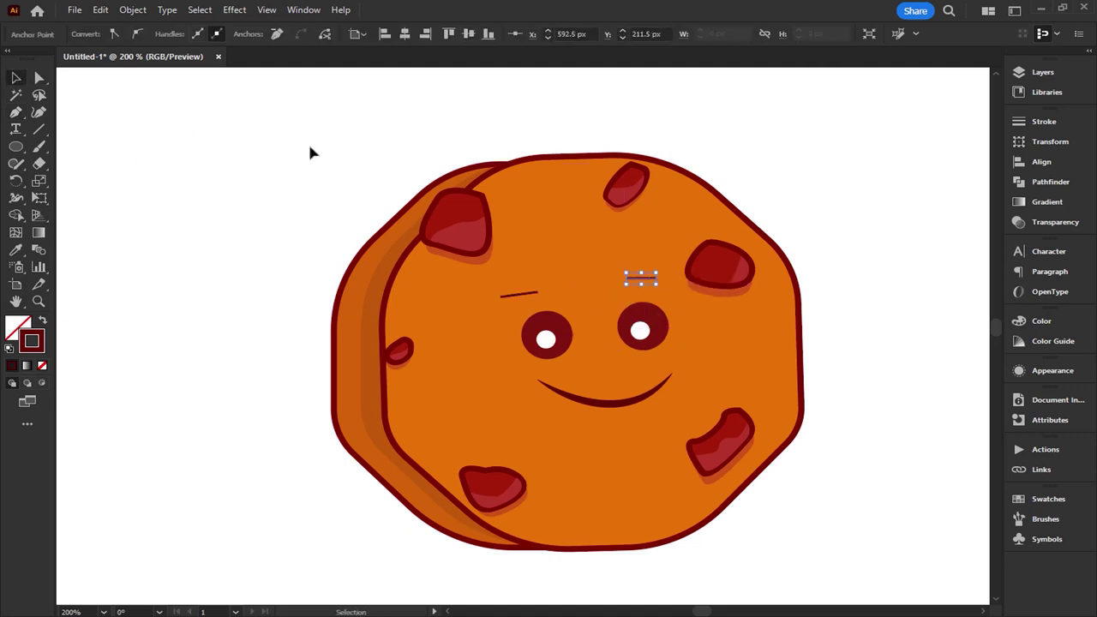
left_click(525, 298, "shift")
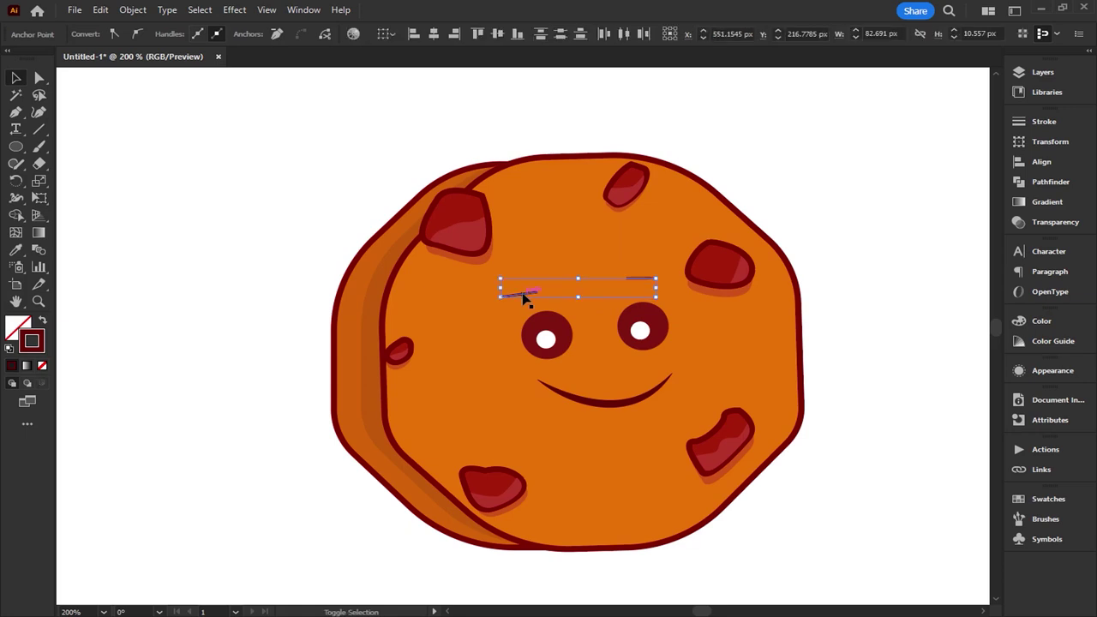
Step: Apply a dome-shaped arc variable width profile to the left eyebrow
left_click(133, 129)
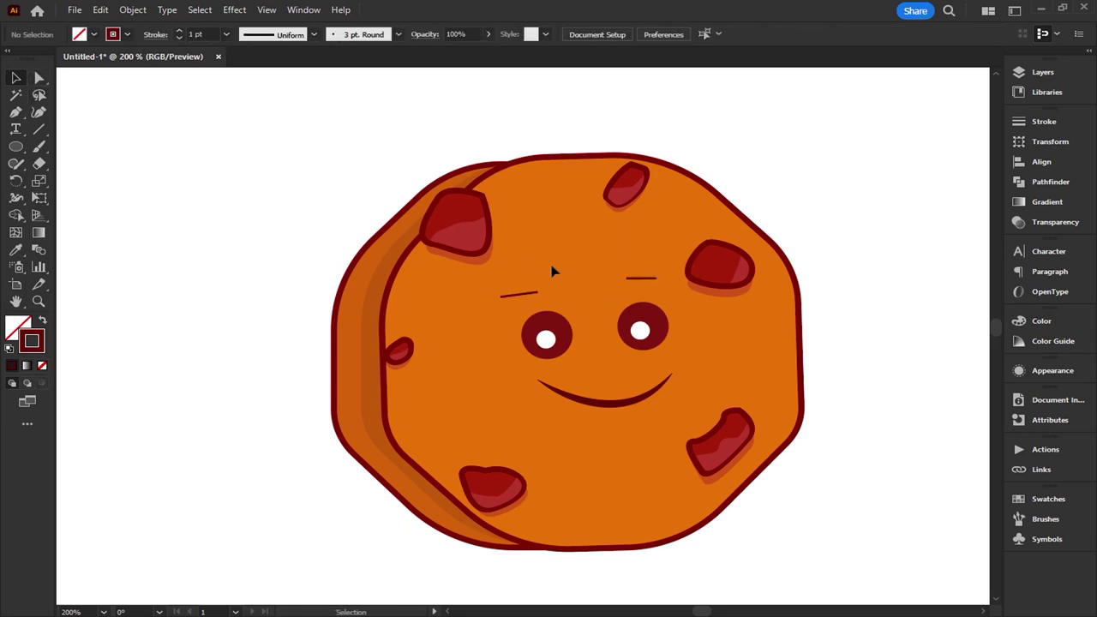
left_click(532, 296)
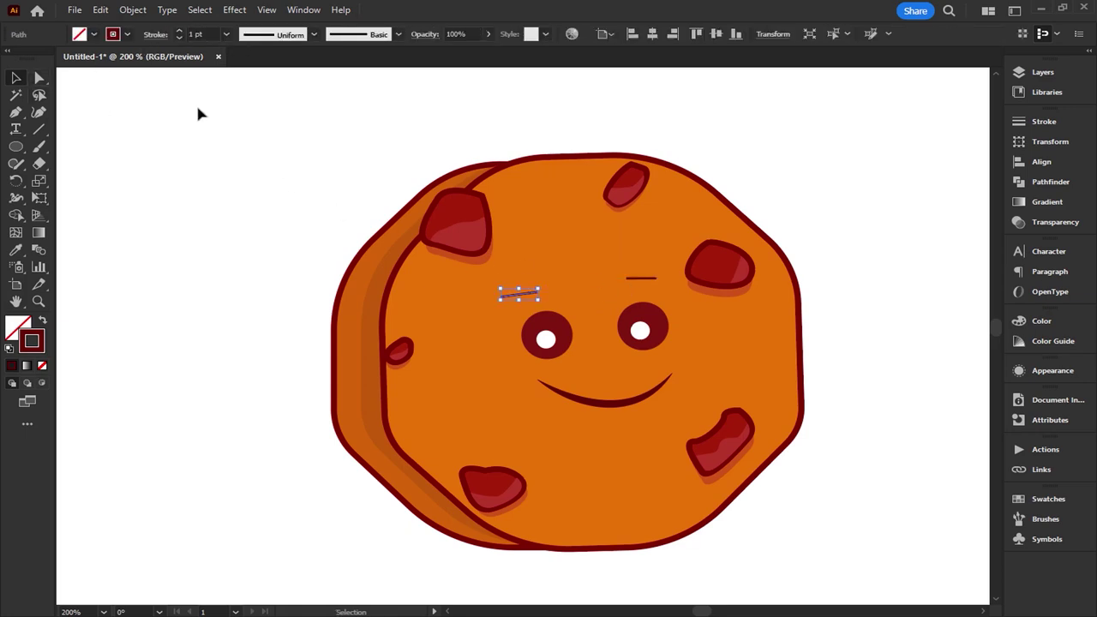
left_click(313, 34)
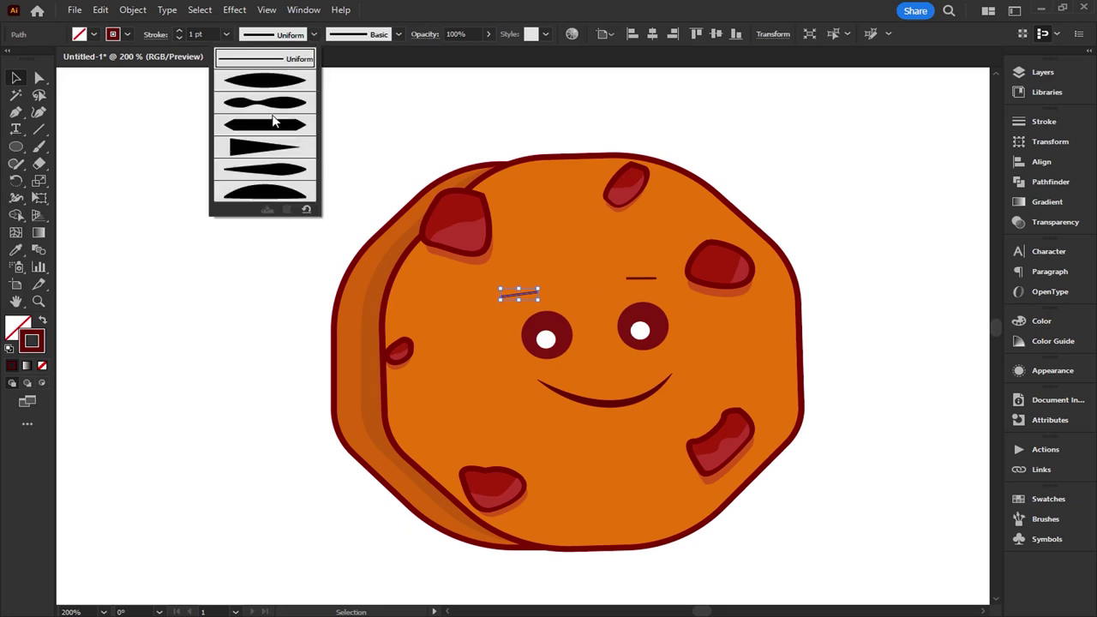
left_click(276, 196)
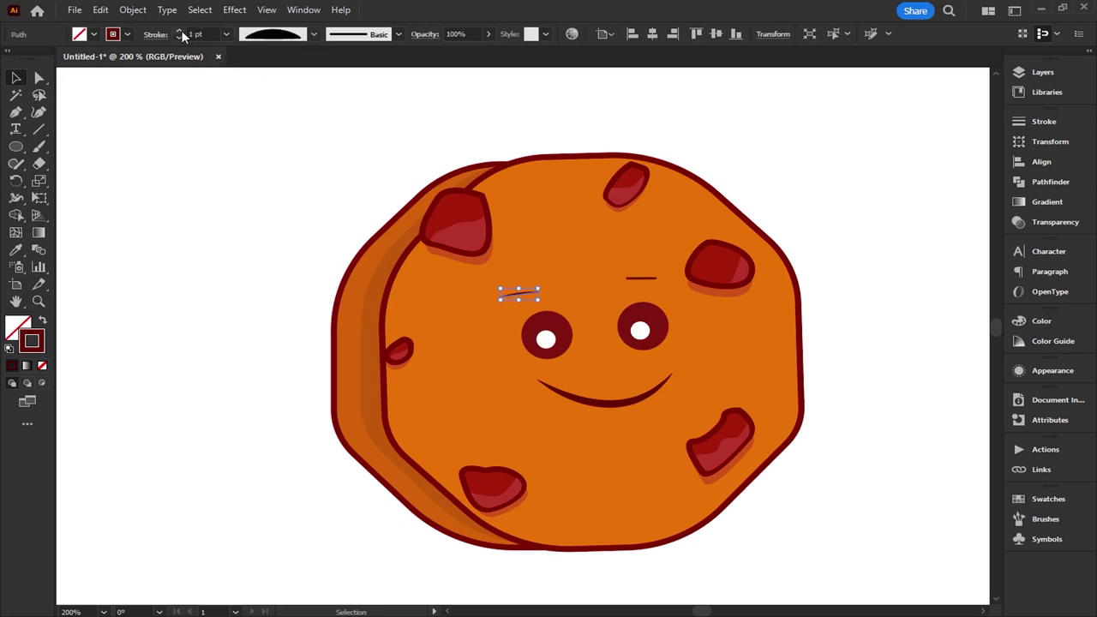
left_click(175, 99)
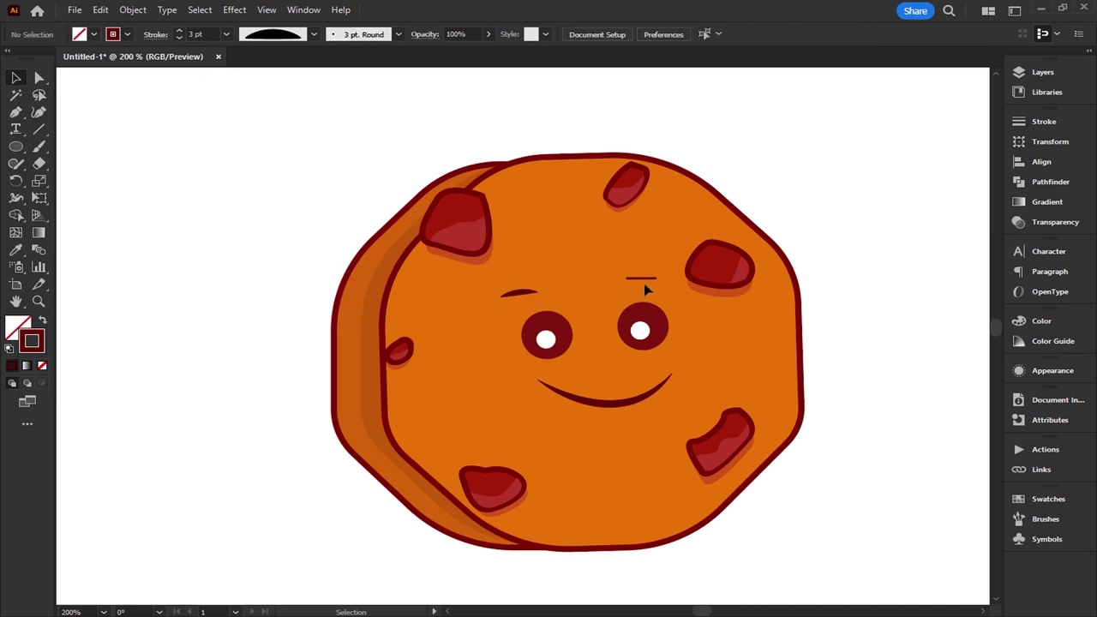
Step: Give the right eyebrow the arched width profile and a 3 pt stroke, then reposition the eye highlight
left_click(634, 279)
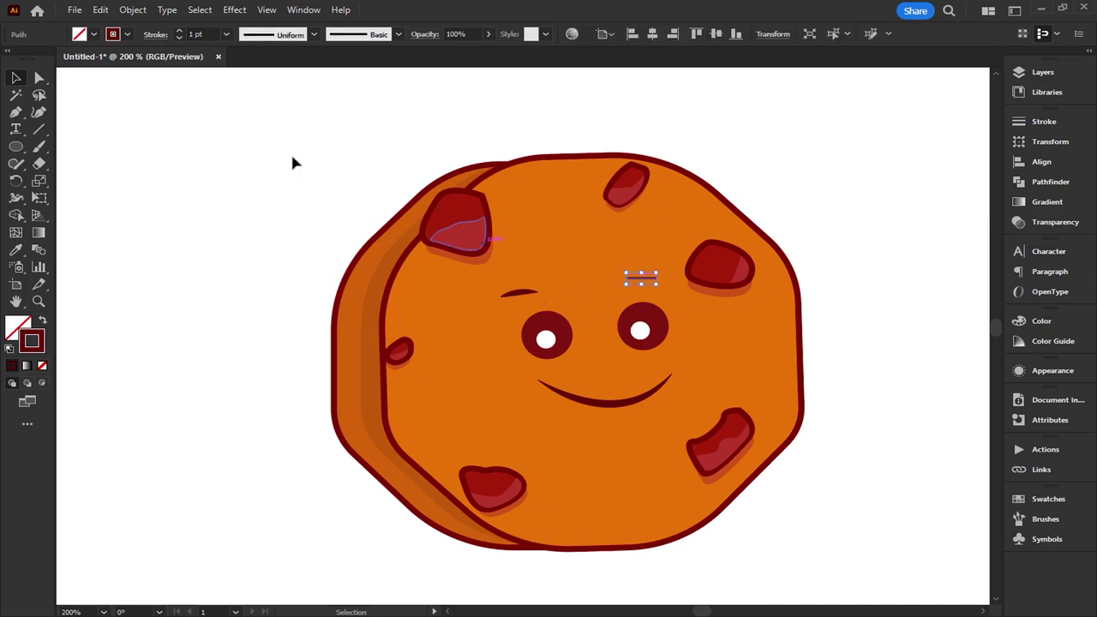
left_click(315, 34)
left_click(273, 190)
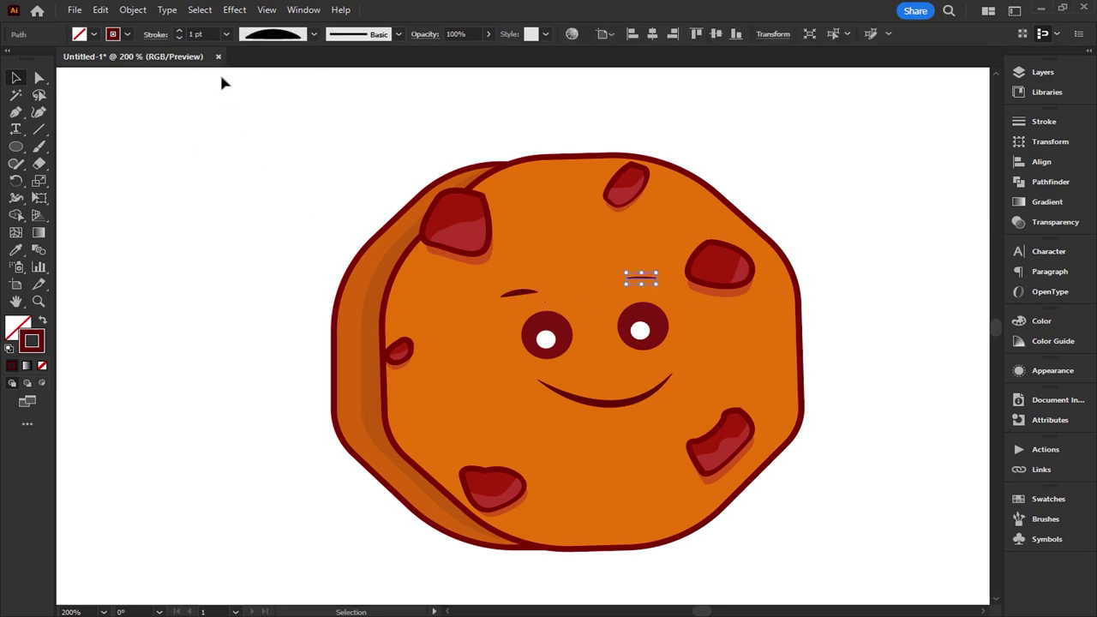
left_click(180, 30)
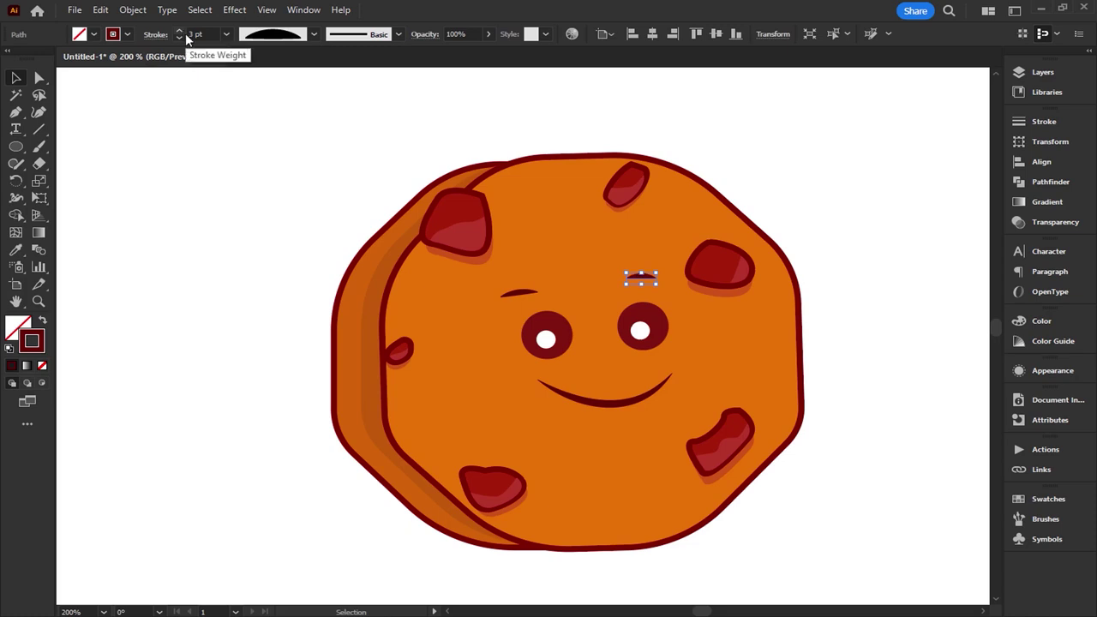
left_click(209, 140)
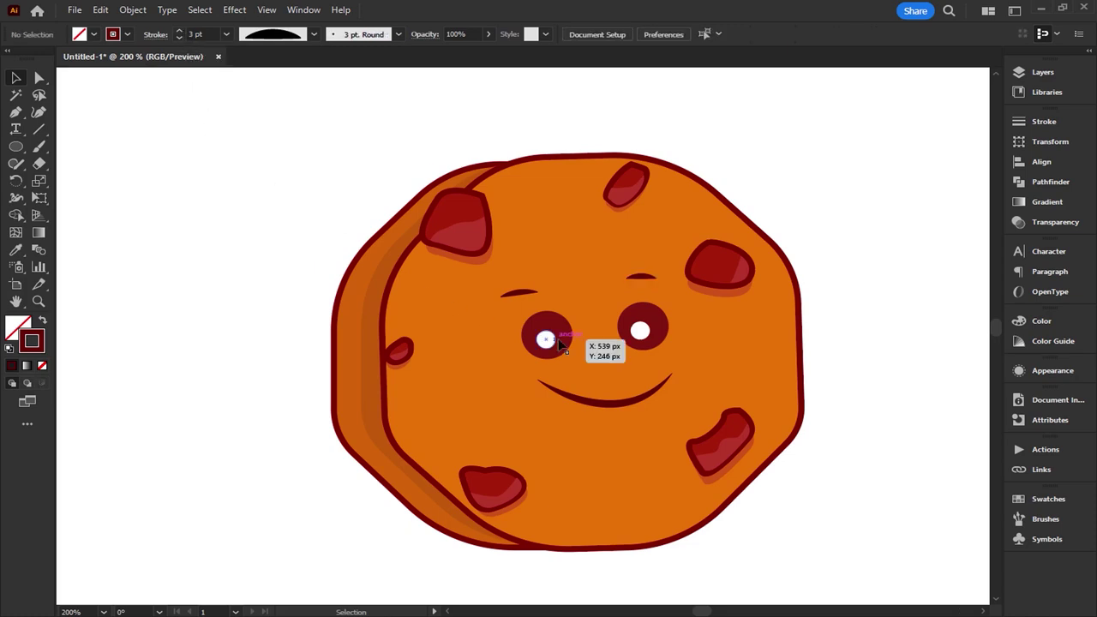
left_click_drag(559, 343, 559, 343)
Step: Draw a short curved Pen path just below the smile for the chin crease
left_click(15, 112)
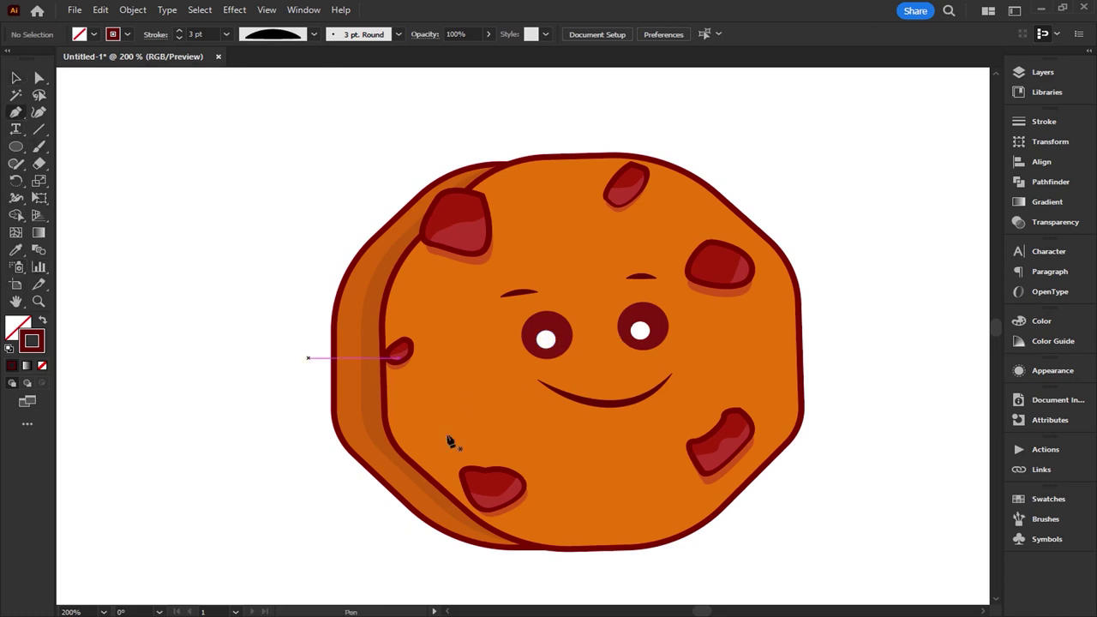
left_click(584, 446)
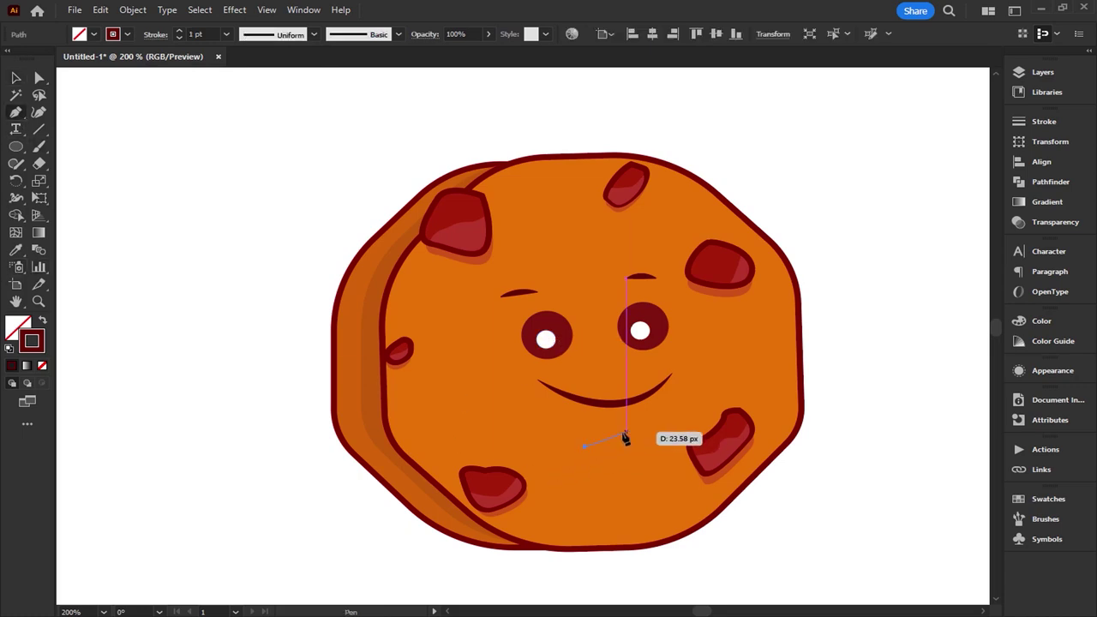
left_click_drag(632, 447, 641, 464)
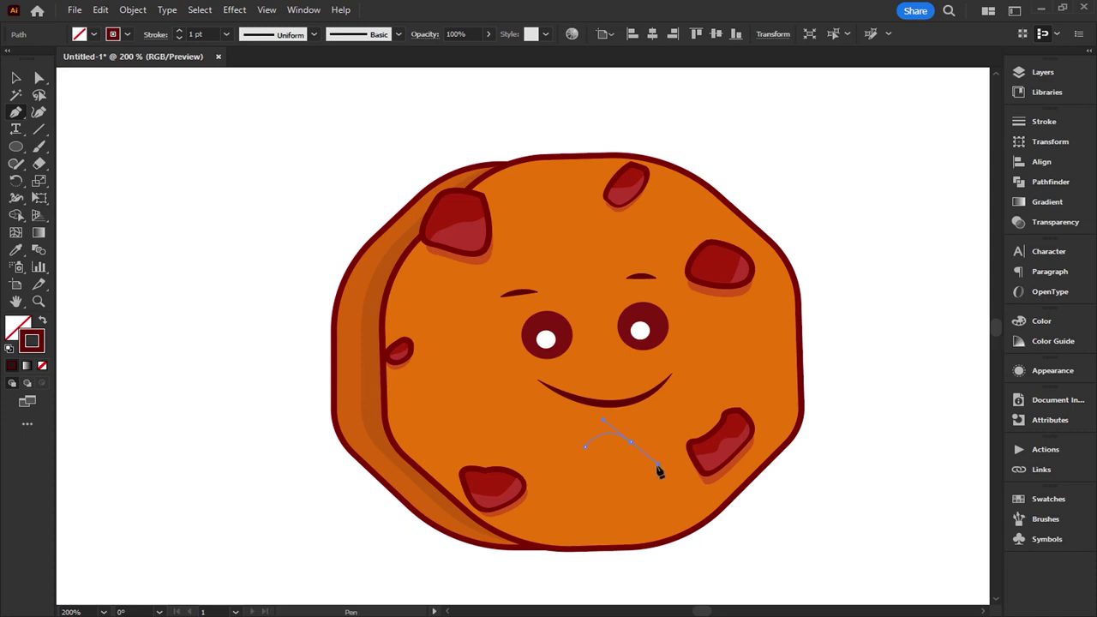
left_click(15, 78)
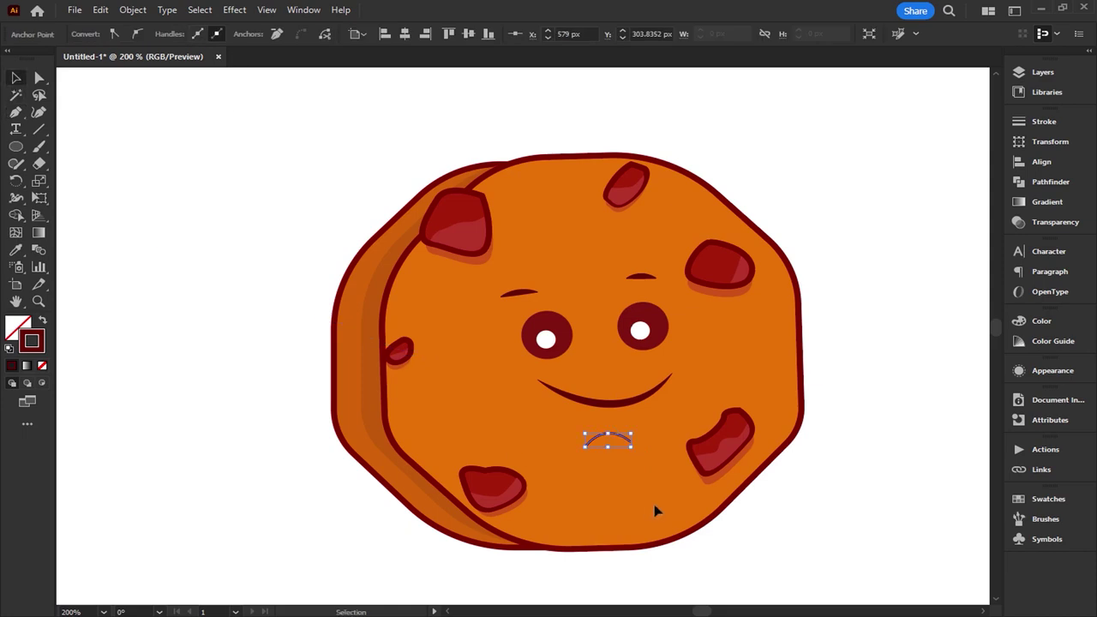
left_click(612, 455)
Step: Apply the arched width profile to the crease and nudge it slightly down-right
left_click(615, 439)
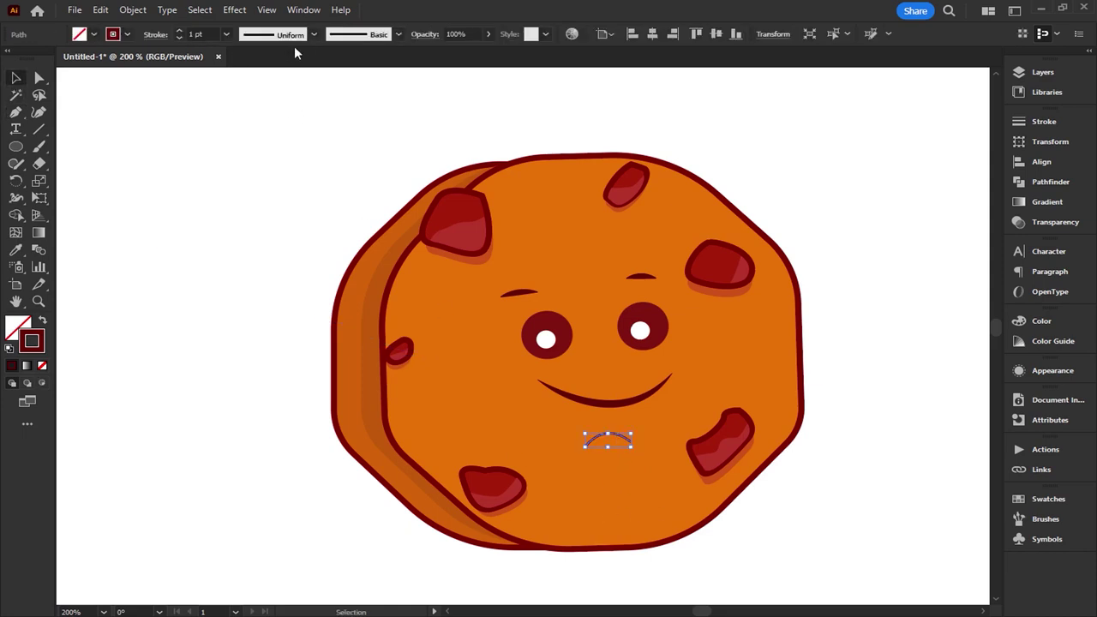
left_click(314, 34)
left_click(277, 185)
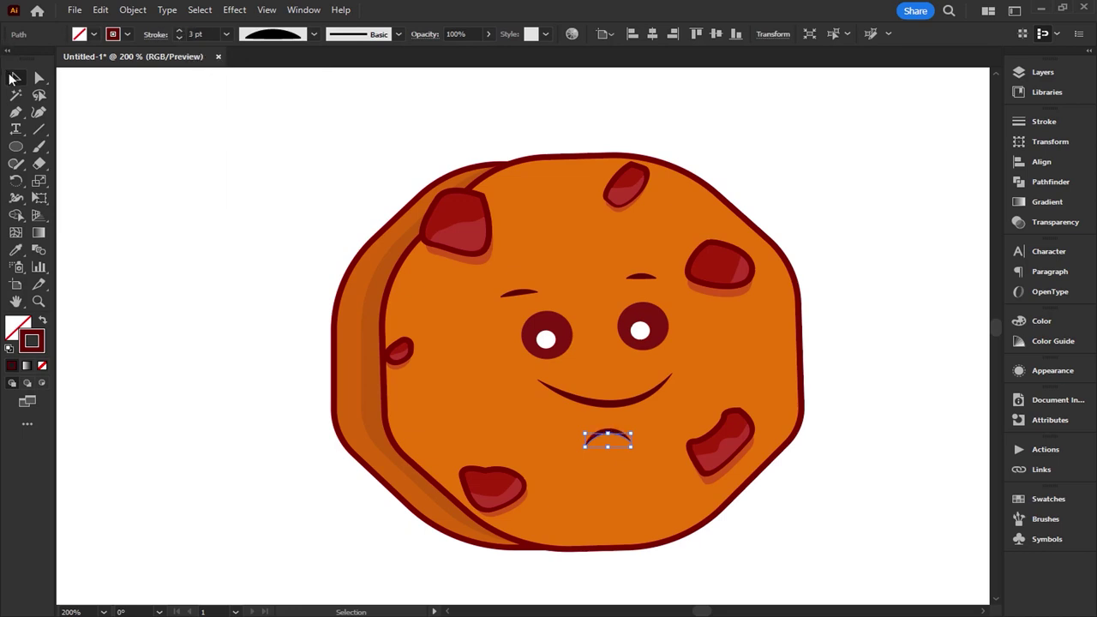
left_click(270, 234)
left_click_drag(621, 433, 631, 451)
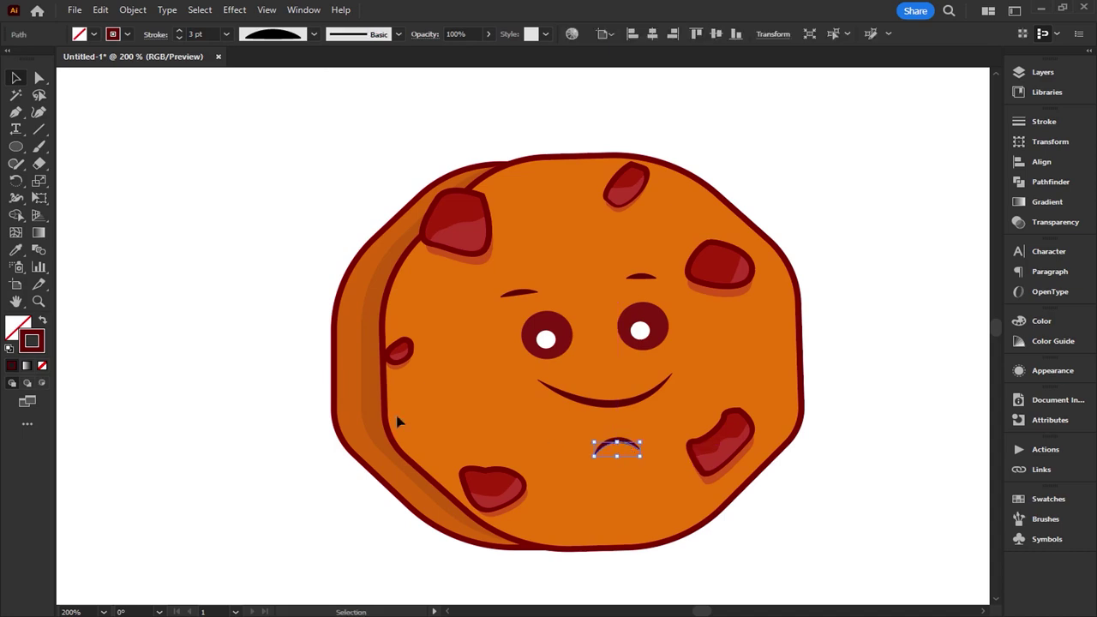
left_click(220, 388)
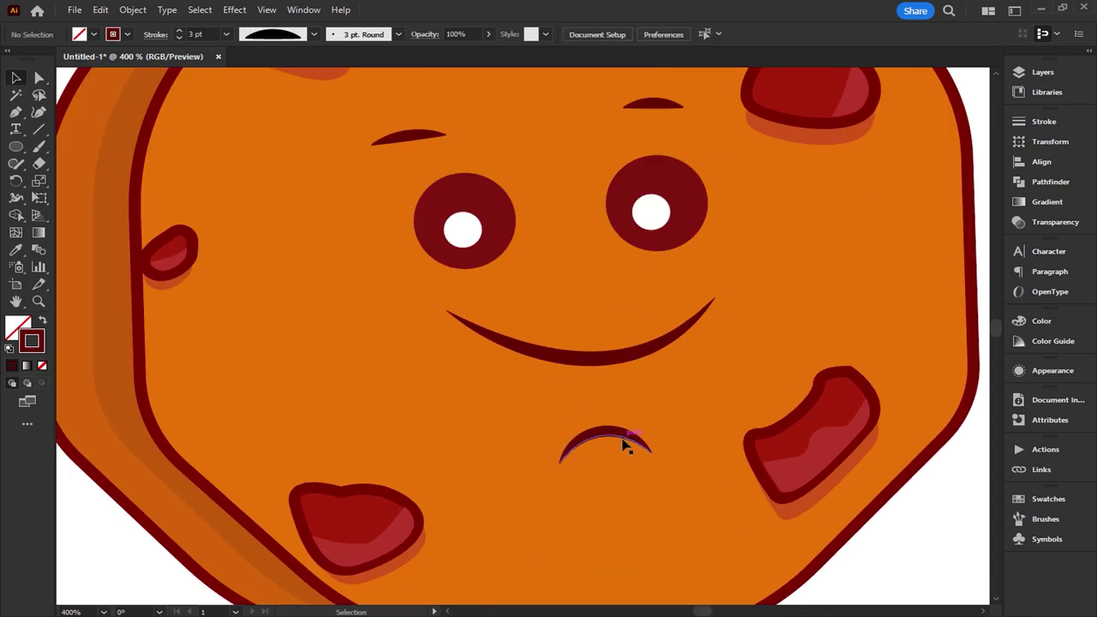
Step: Alt-drag a copy of the chin crease 3 px lower and start lowering its opacity
left_click(621, 439)
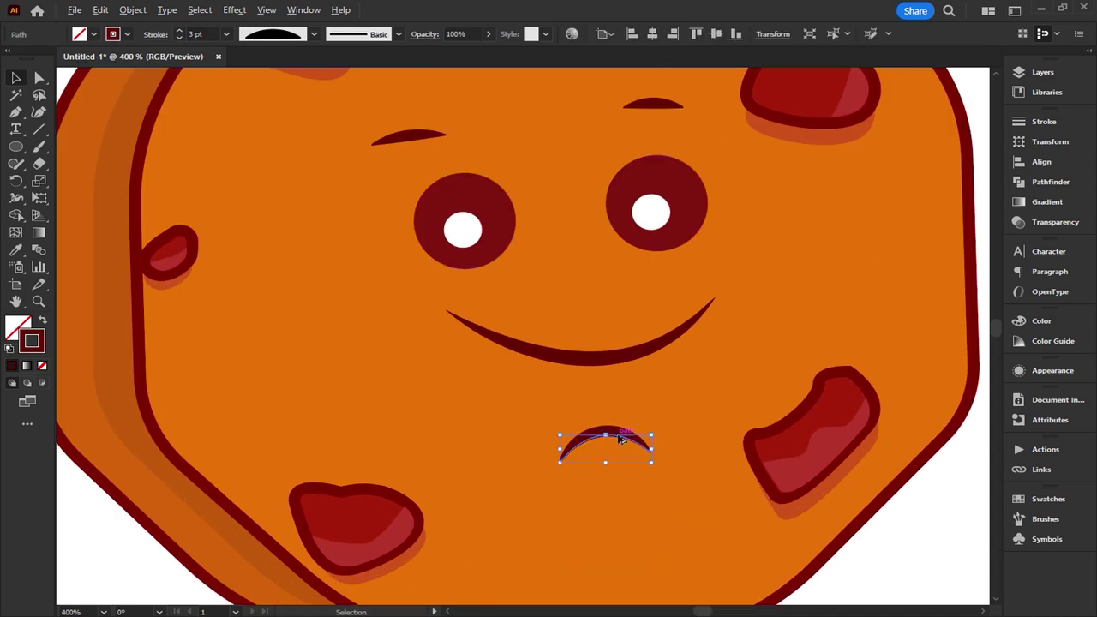
left_click_drag(621, 439, 623, 451)
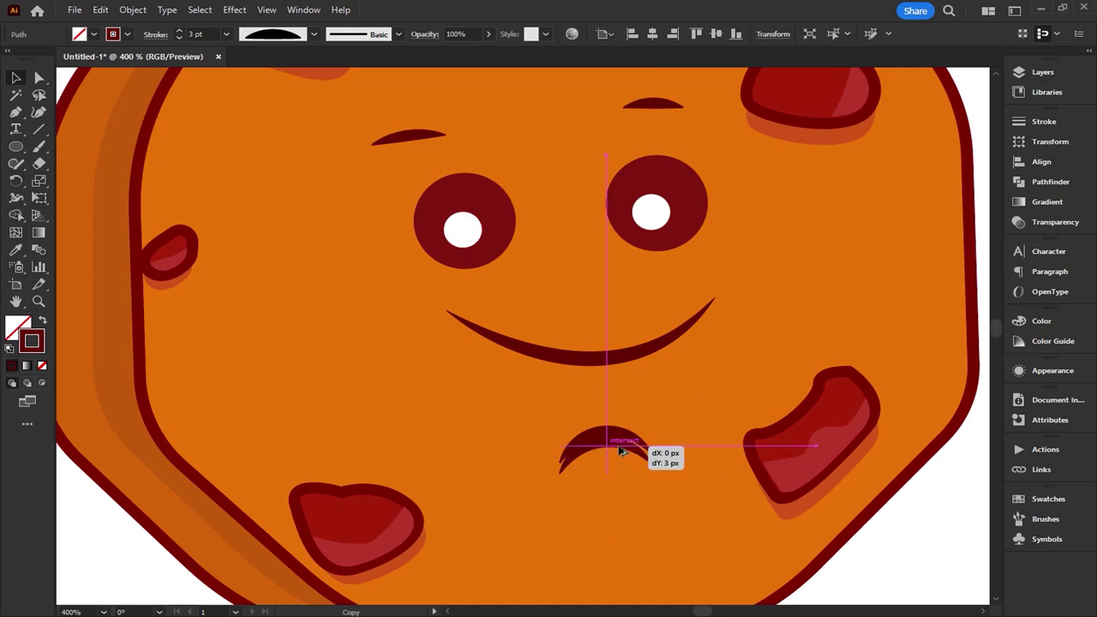
left_click_drag(622, 451, 622, 451)
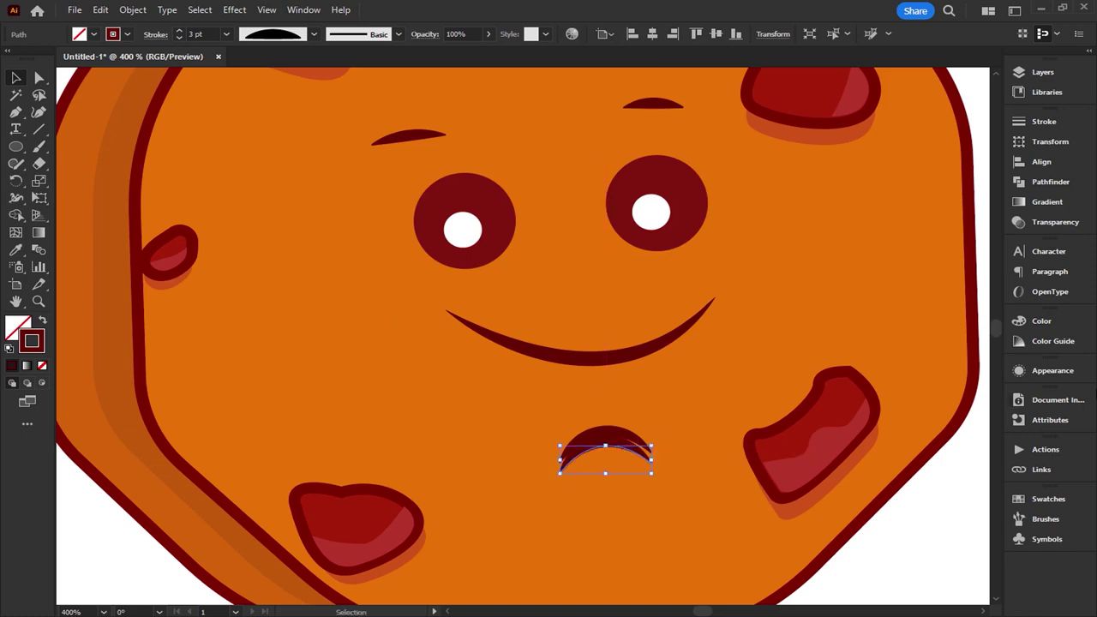
left_click(1055, 372)
left_click(881, 448)
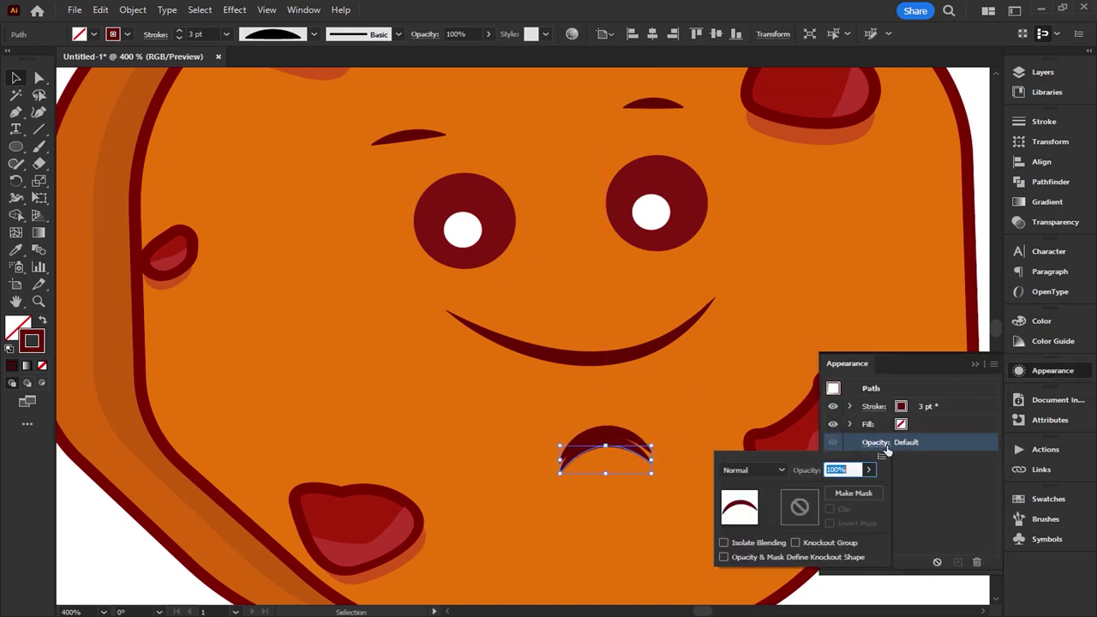
left_click(868, 470)
left_click_drag(866, 486, 829, 493)
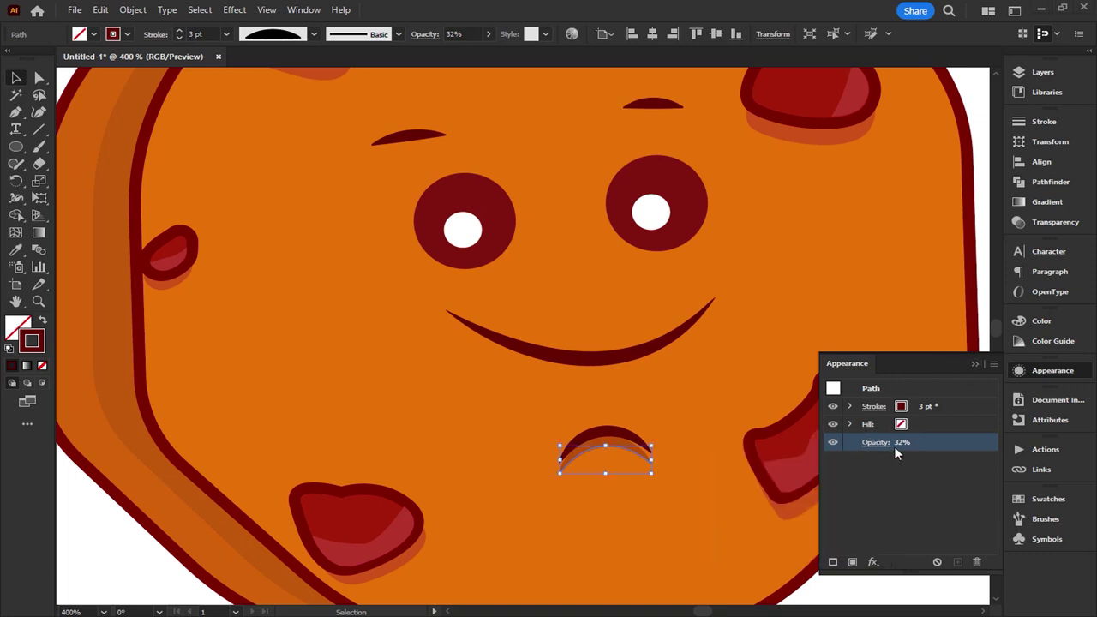
Step: Set the crease copy's opacity to 50%
left_click(874, 443)
type("50")
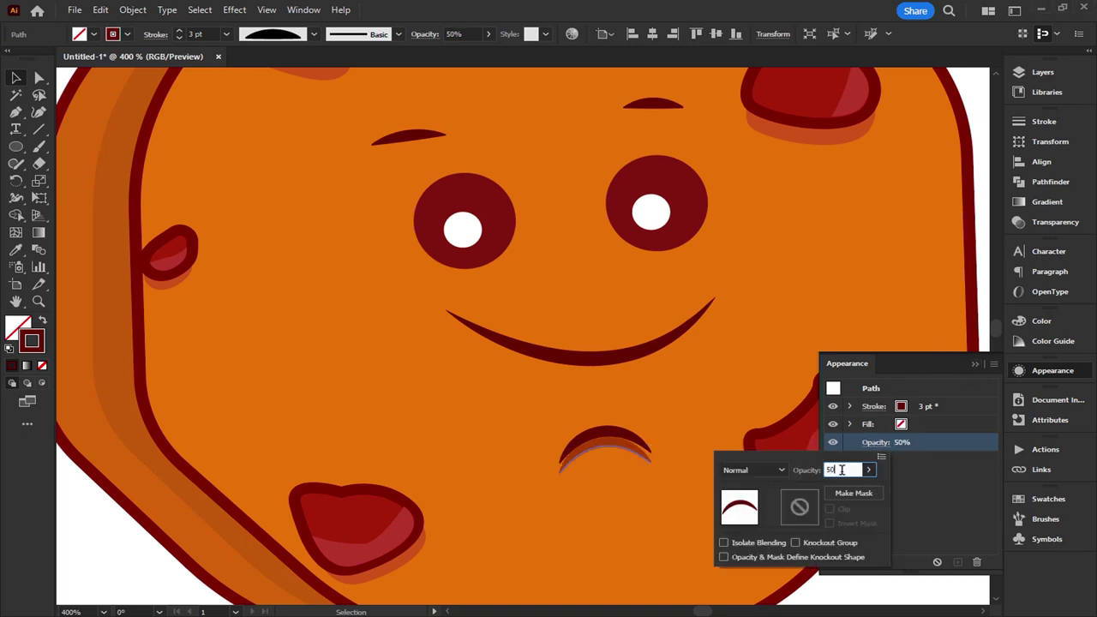
key("Return")
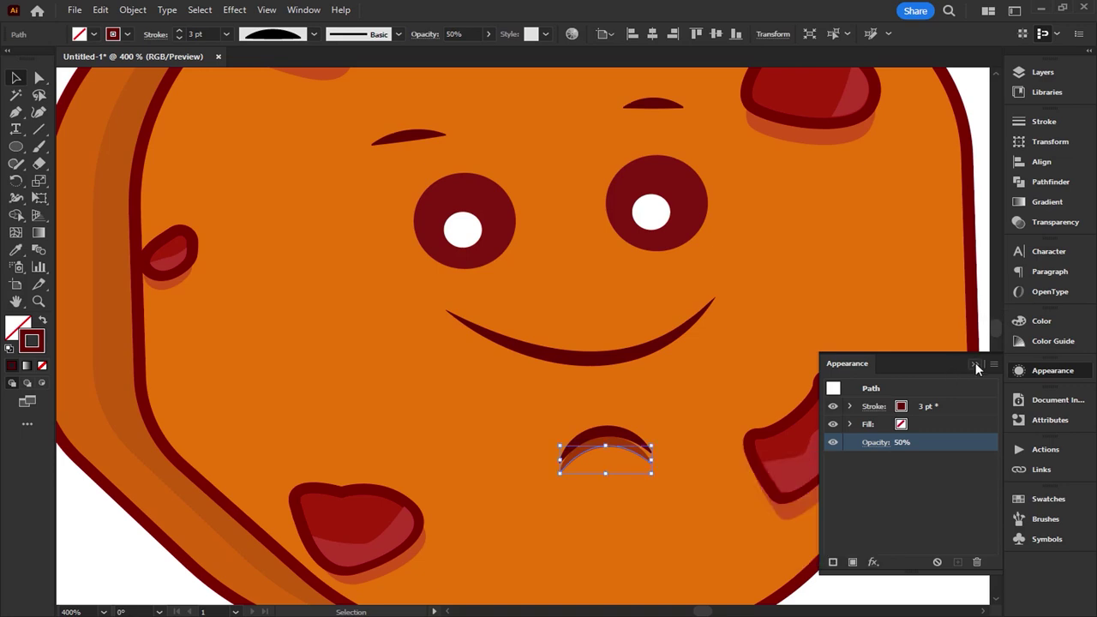
left_click(975, 363)
left_click(936, 545)
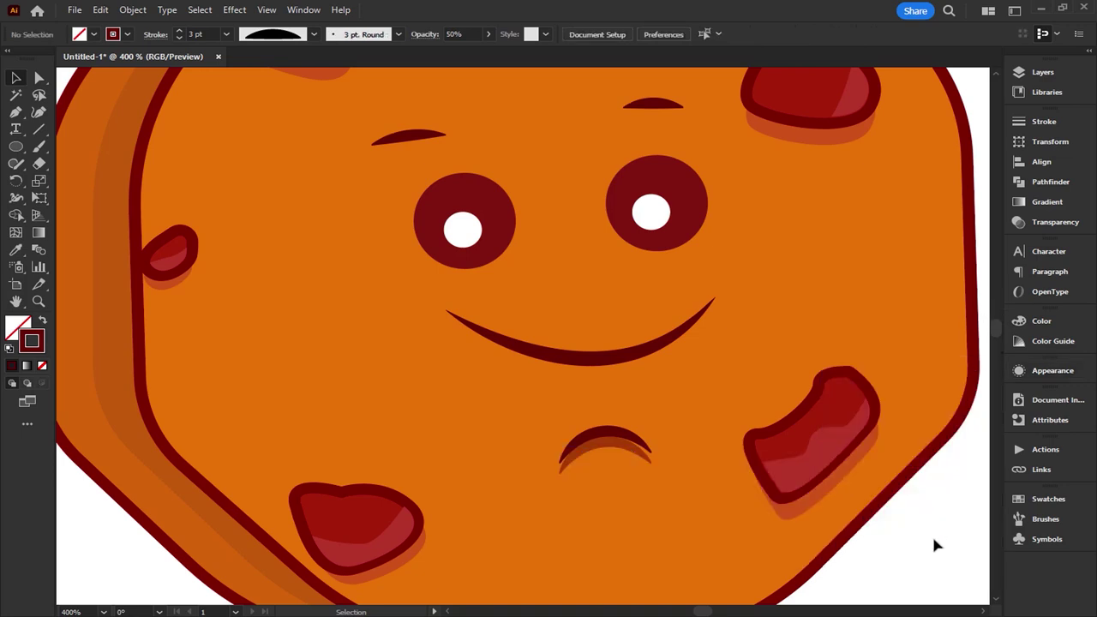
Step: Change the crease copy's opacity to 25% at 300% zoom
left_click(625, 453)
key("ctrl+minus")
key("ctrl+minus")
left_click(772, 535)
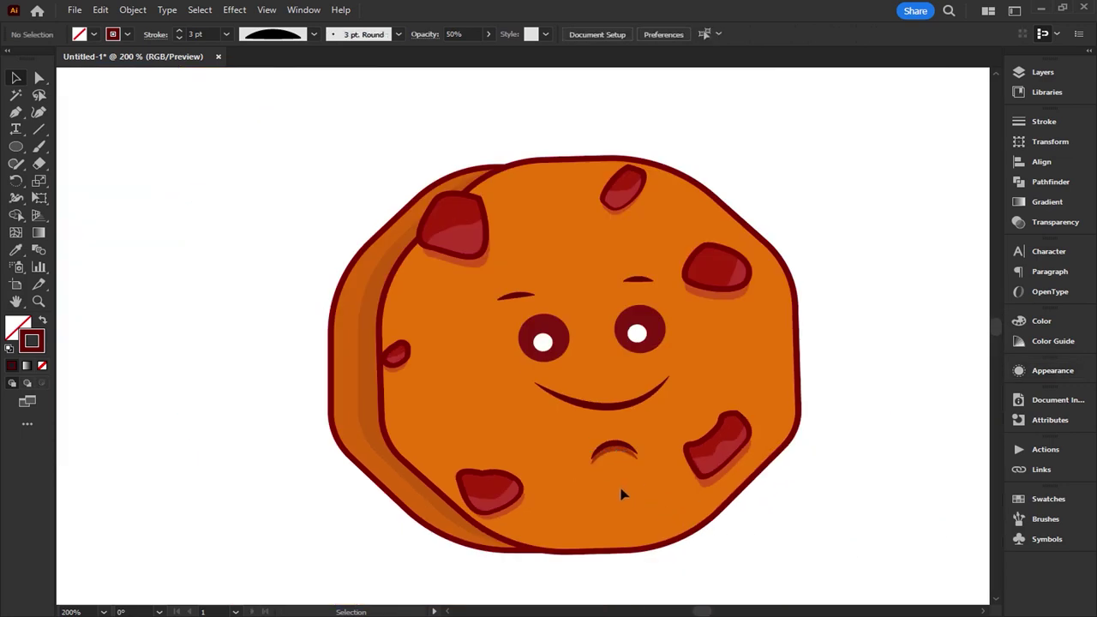
key("ctrl+plus")
left_click(614, 434)
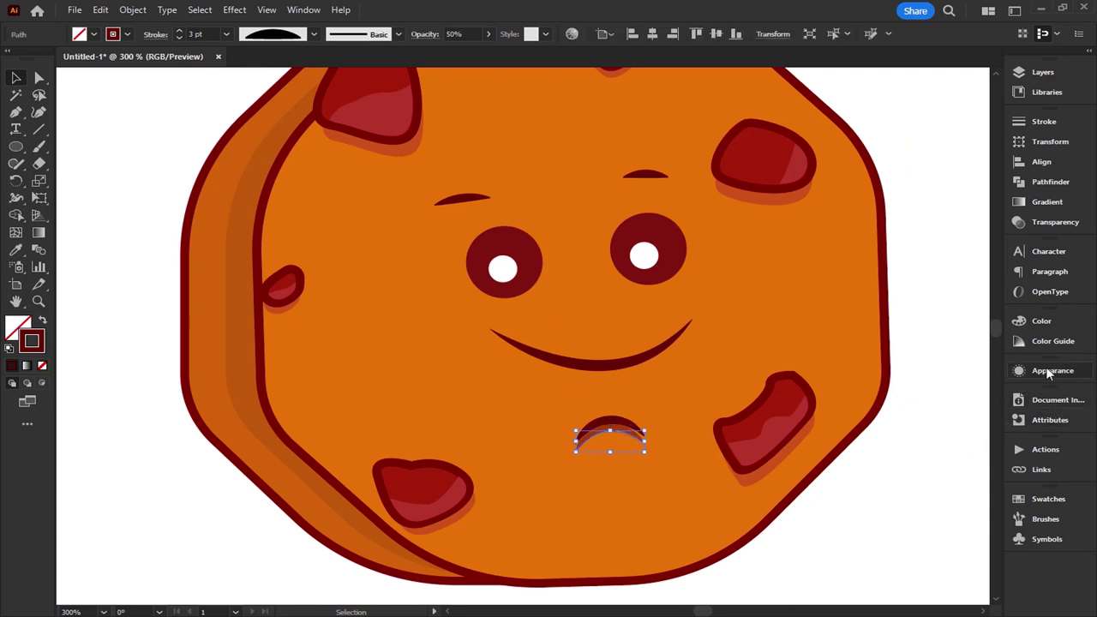
left_click(1049, 370)
left_click(876, 442)
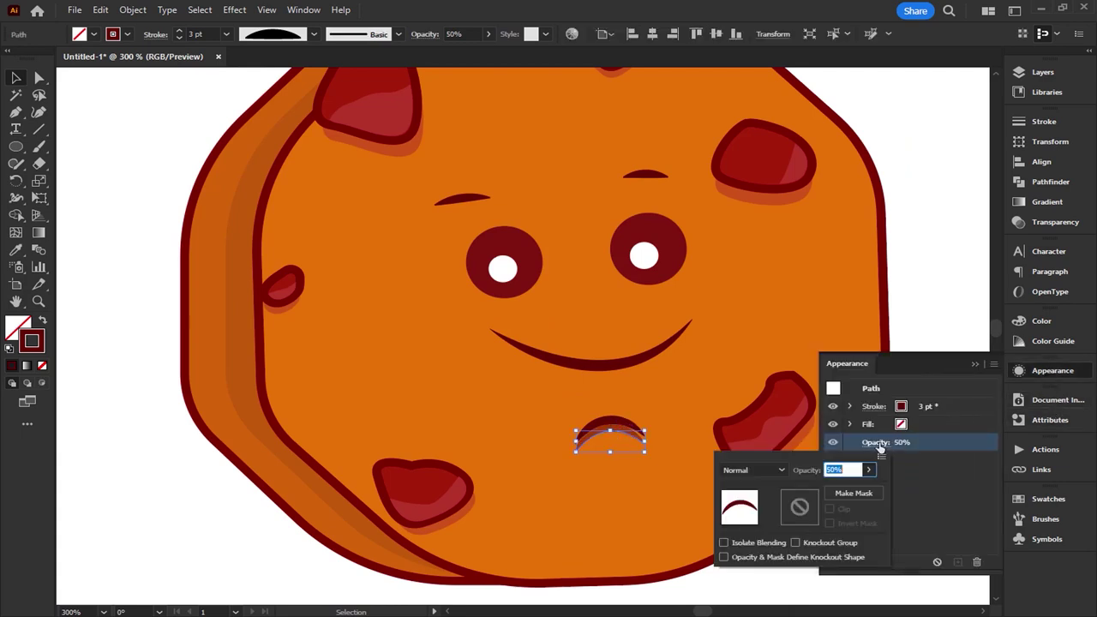
type("25")
key("Return")
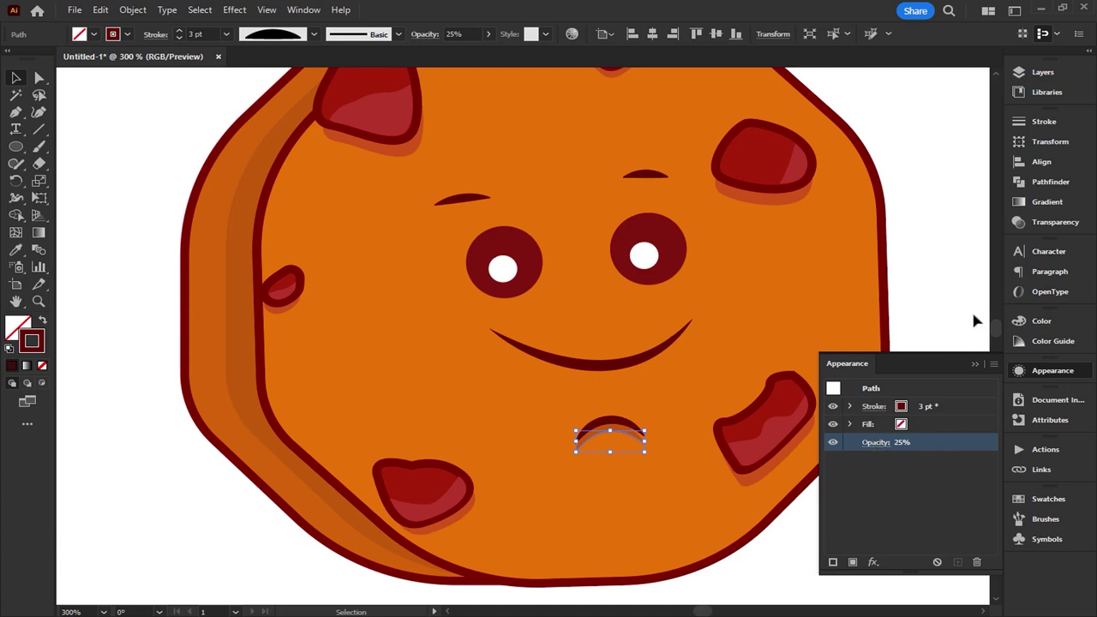
left_click(972, 311)
left_click(977, 365)
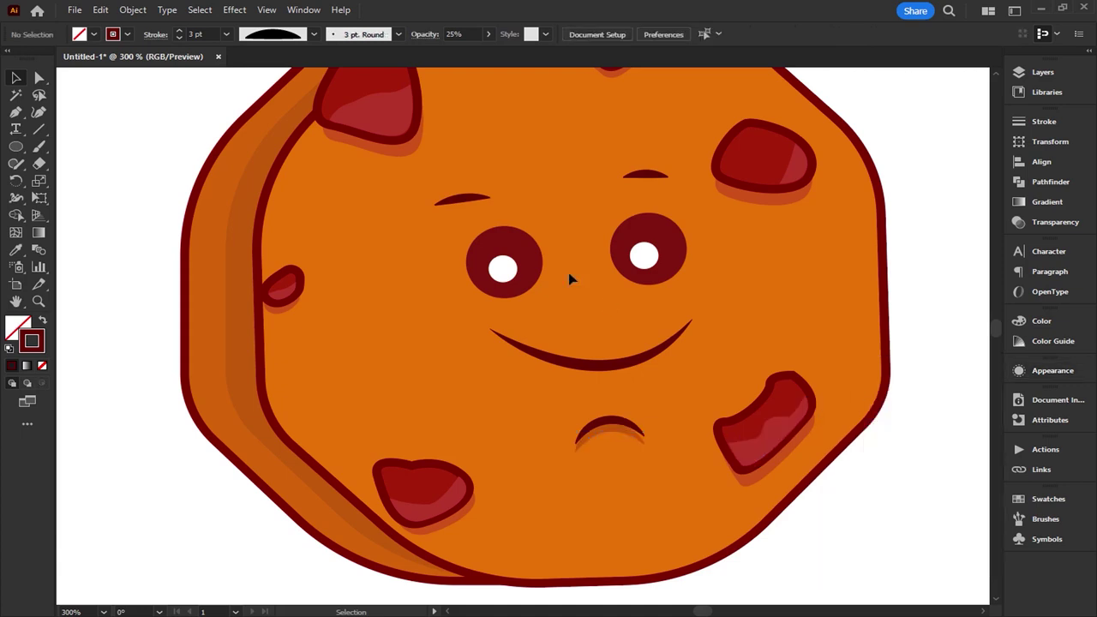
Step: Pan over to the left eyebrow and select it
left_click_drag(571, 277, 612, 330)
left_click(504, 257)
scroll(506, 266, "up", 2)
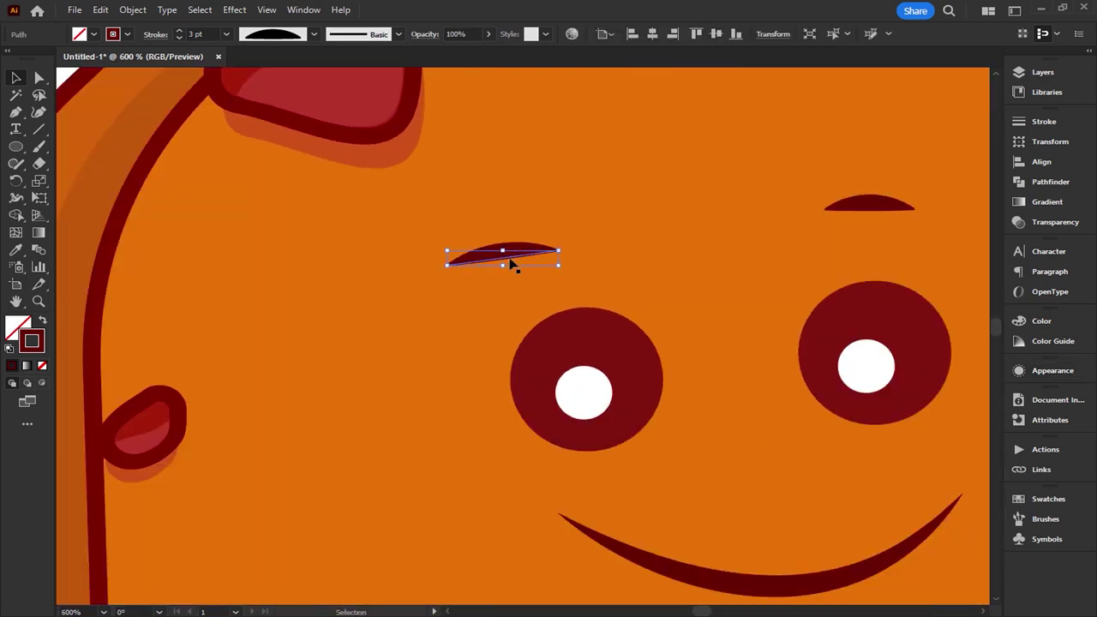
Step: Duplicate the left eyebrow slightly lower and set the copy to 25% opacity
left_click_drag(511, 264, 512, 270)
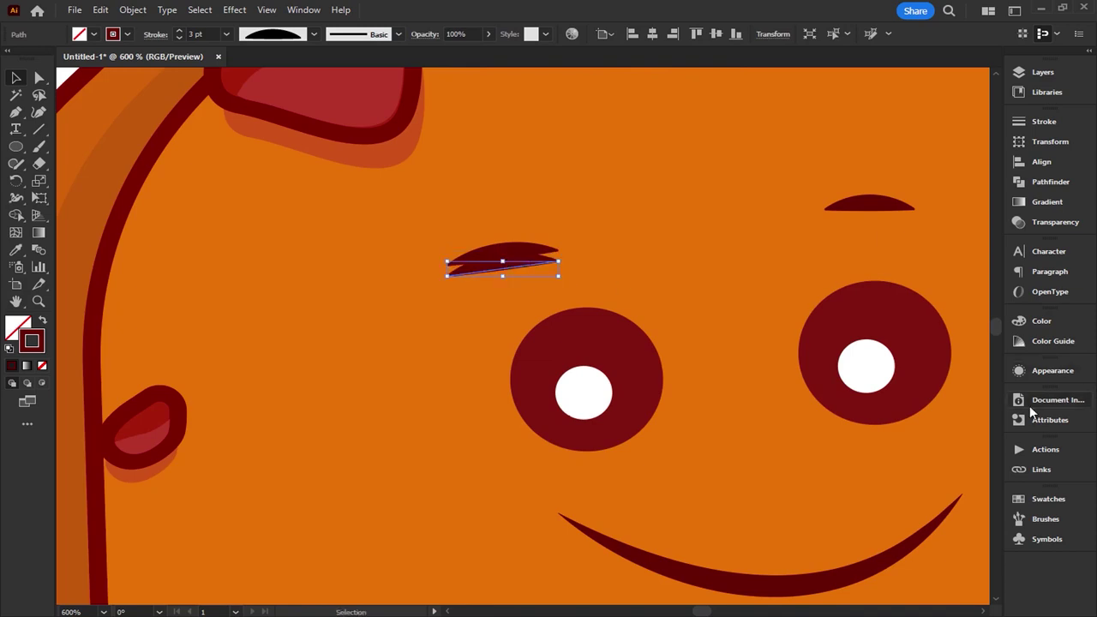
left_click(1029, 370)
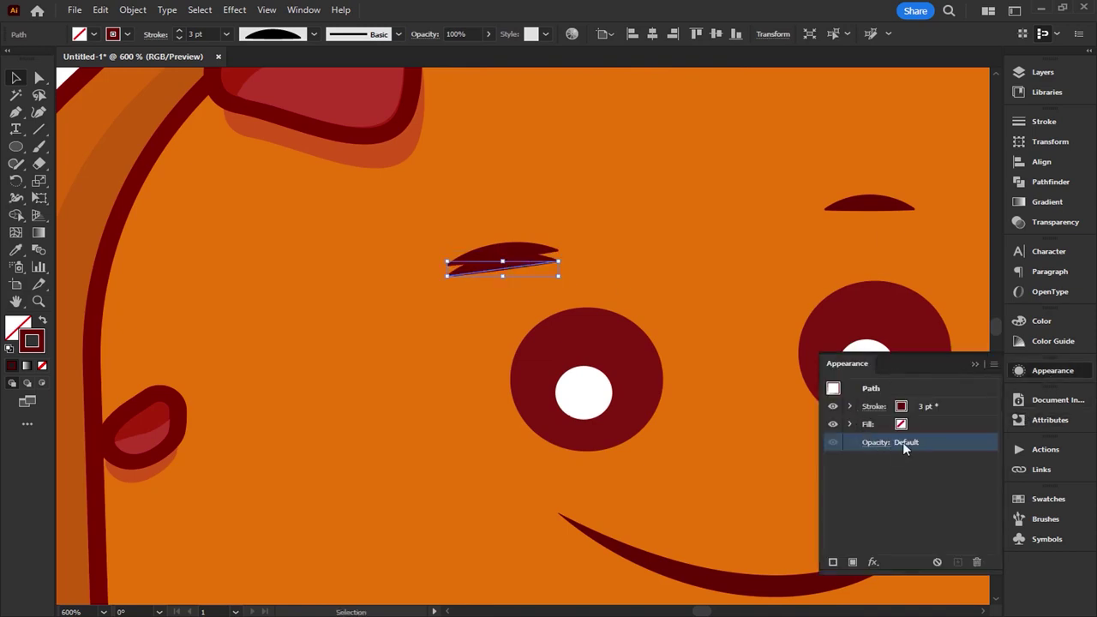
left_click(876, 443)
type("25")
key("Return")
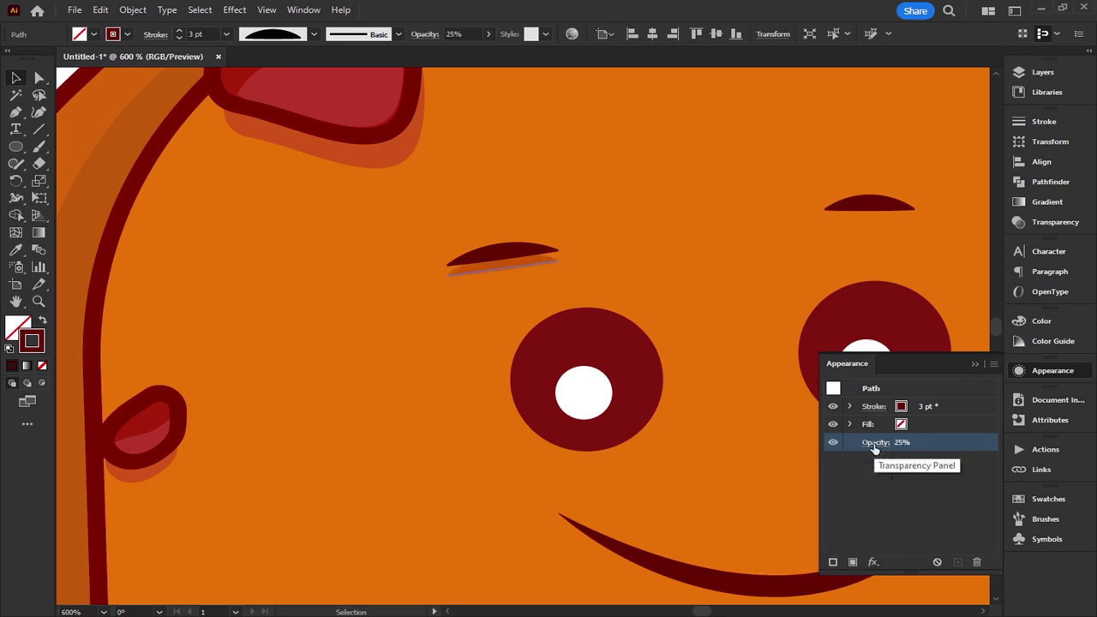
left_click(975, 363)
Step: Copy the right eyebrow 2 px lower at 25% opacity, then recentre the whole face
left_click_drag(867, 297, 710, 374)
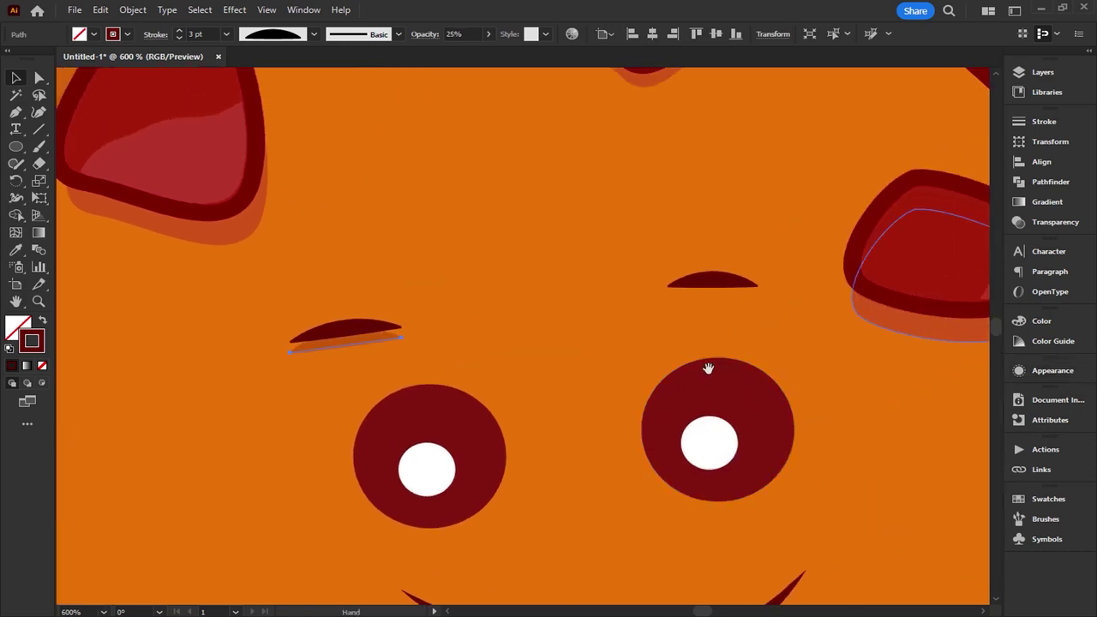
left_click(719, 285)
left_click_drag(732, 286, 732, 295)
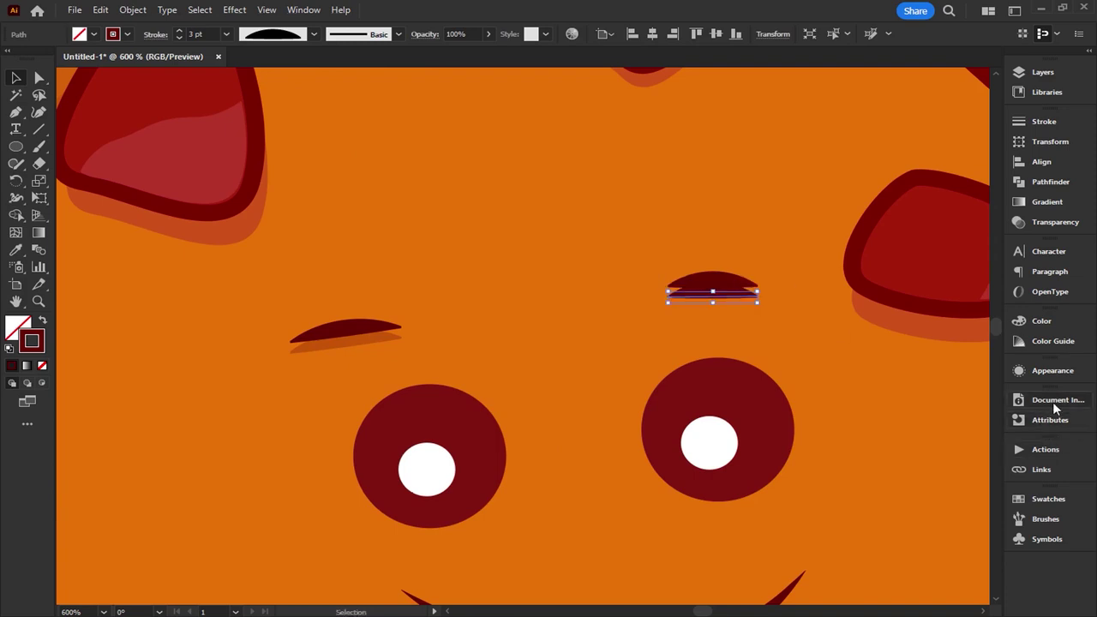
left_click(1052, 370)
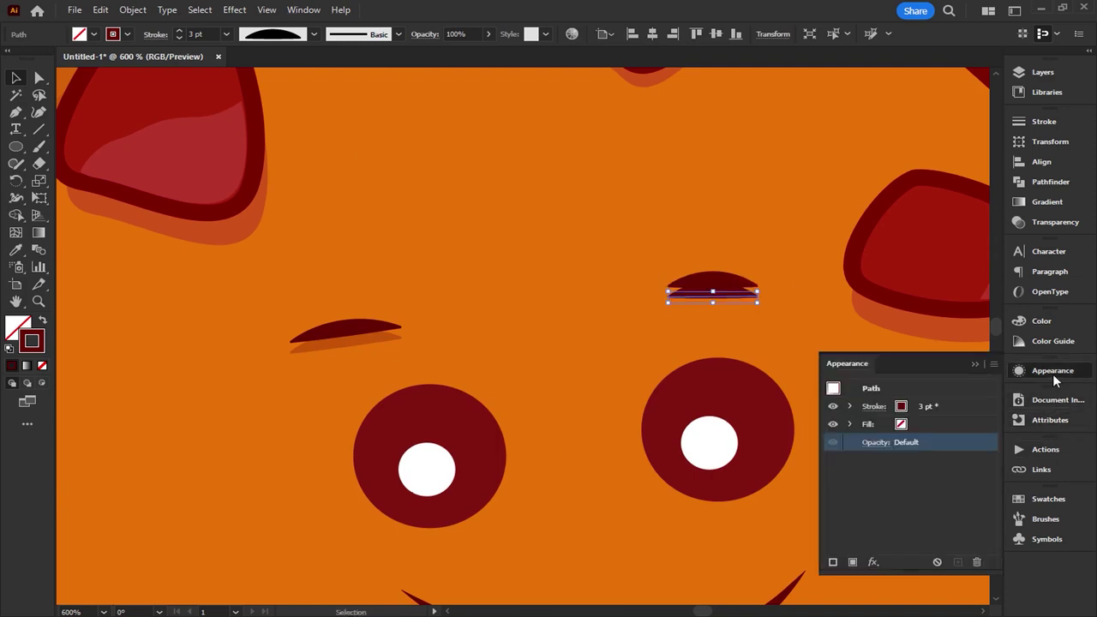
left_click(875, 442)
type("25")
key("Return")
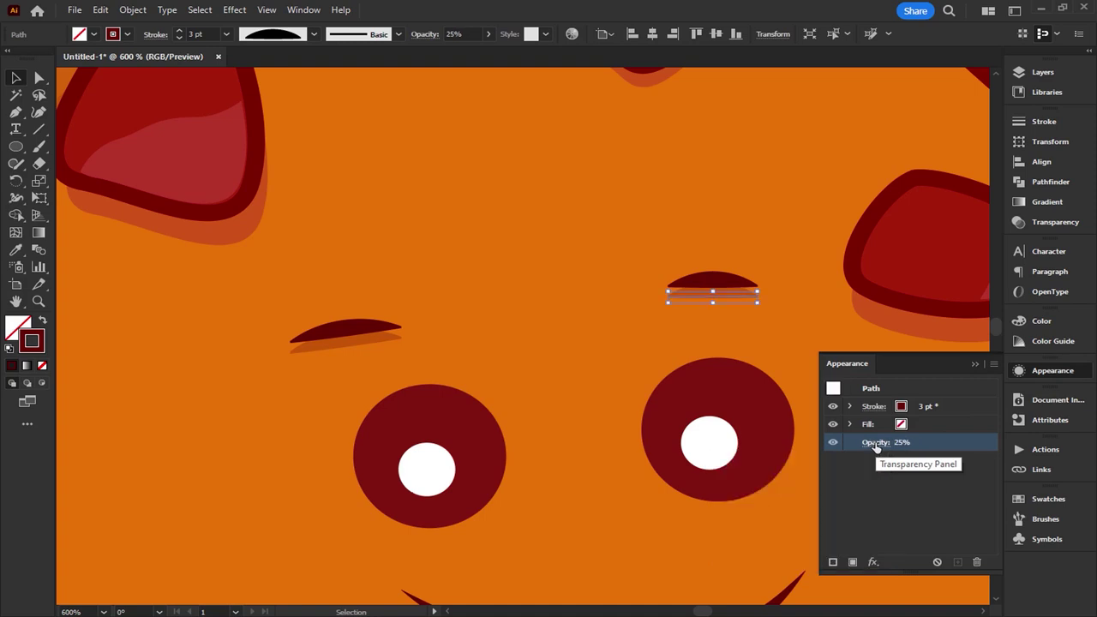
left_click(976, 363)
key("ctrl+shift+a")
scroll(795, 373, "down", 3)
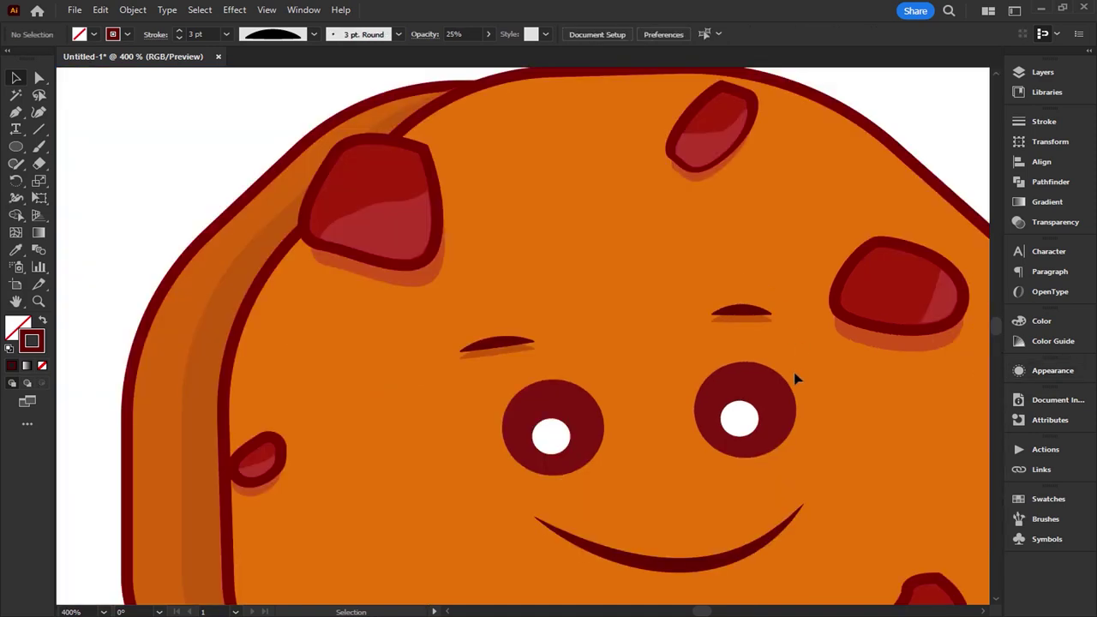
left_click_drag(797, 417, 728, 365)
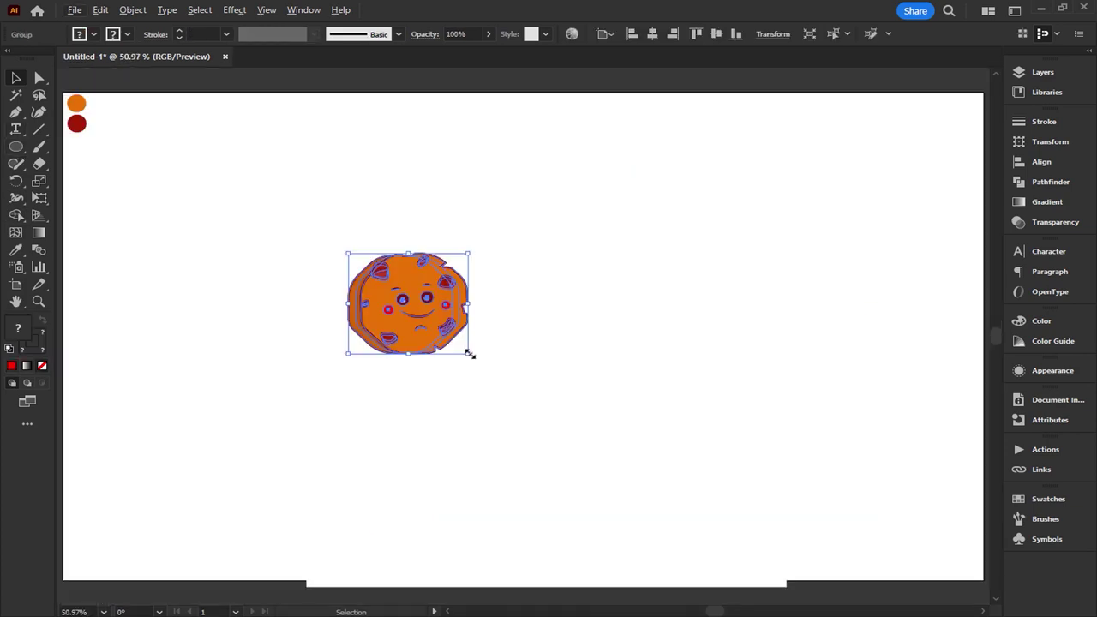
Step: Scale up the whole cookie group and shift it upward with the Move dialog
left_click_drag(465, 350, 675, 498)
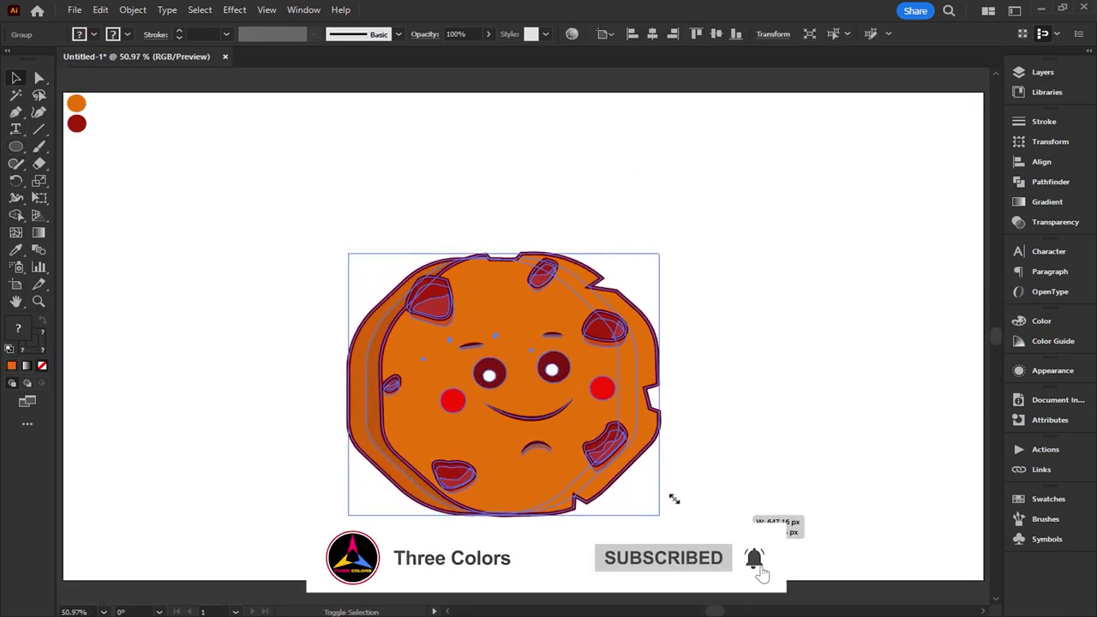
left_click_drag(674, 499, 622, 390)
key("Return")
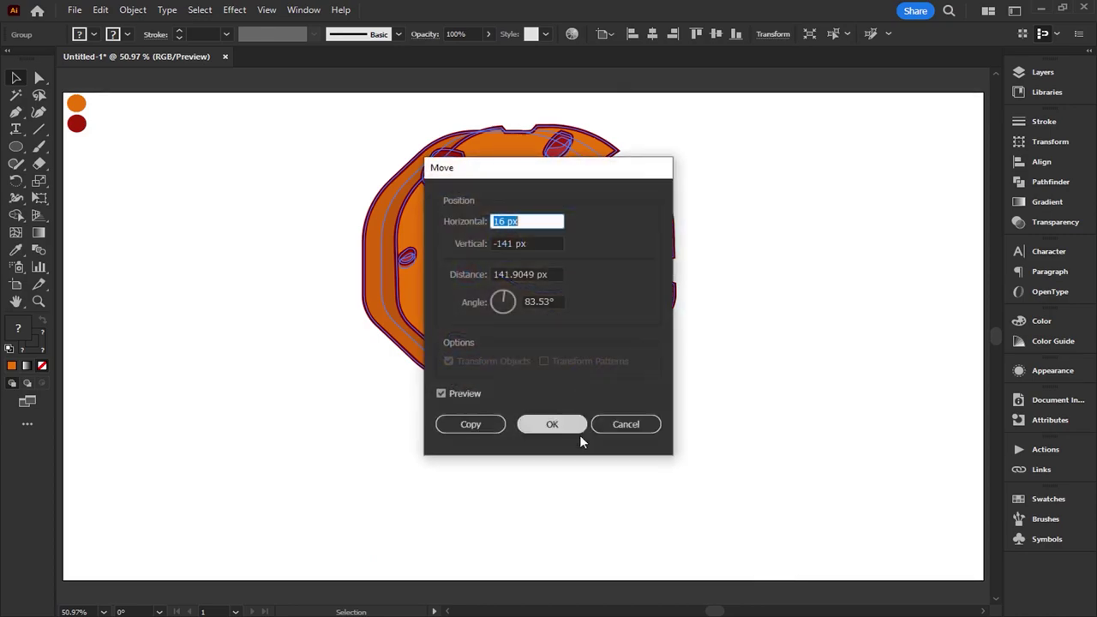
left_click(634, 432)
left_click(631, 455)
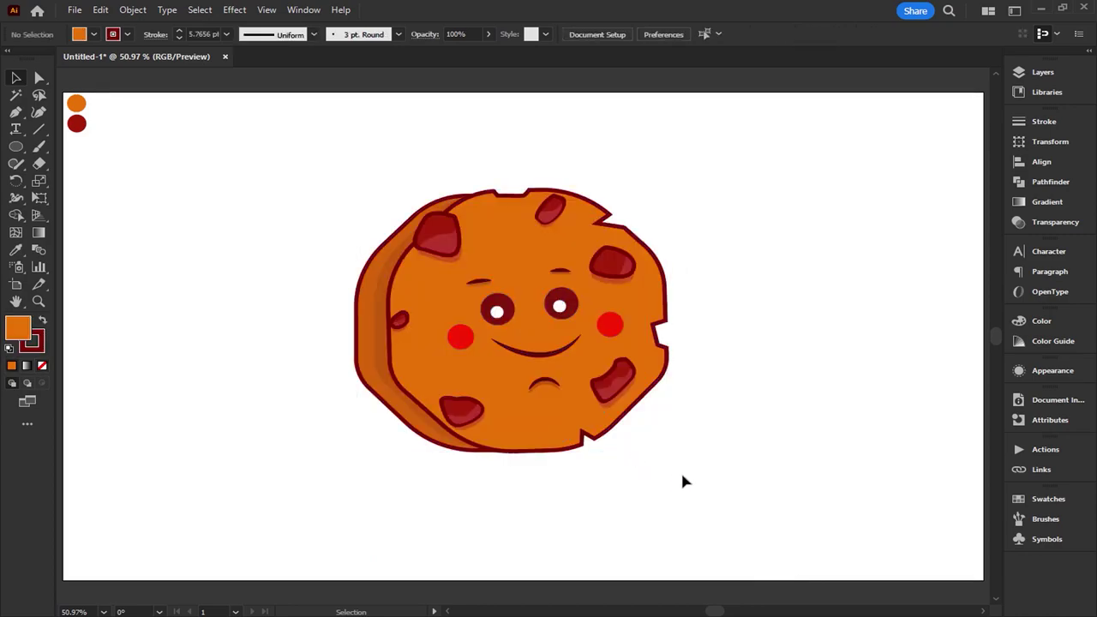